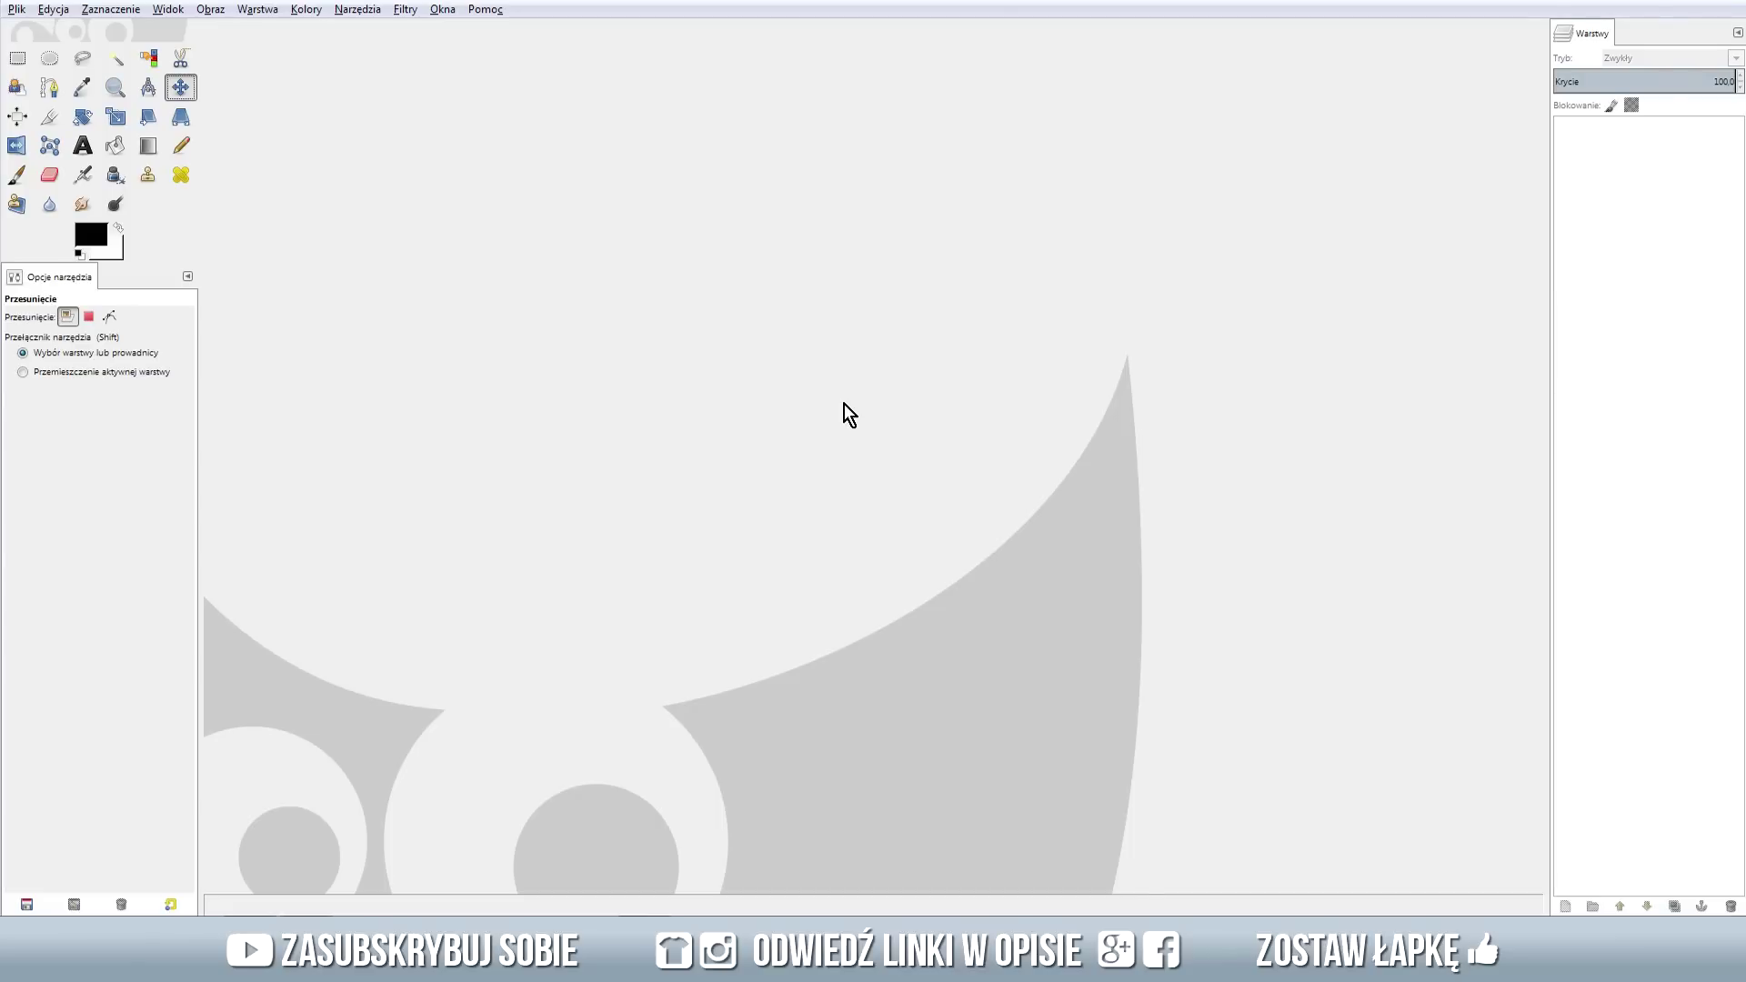
Create a new blank white 1920×1080 px image from Plik > Nowy
{"action": "left_click", "coordinate": [16, 9]}
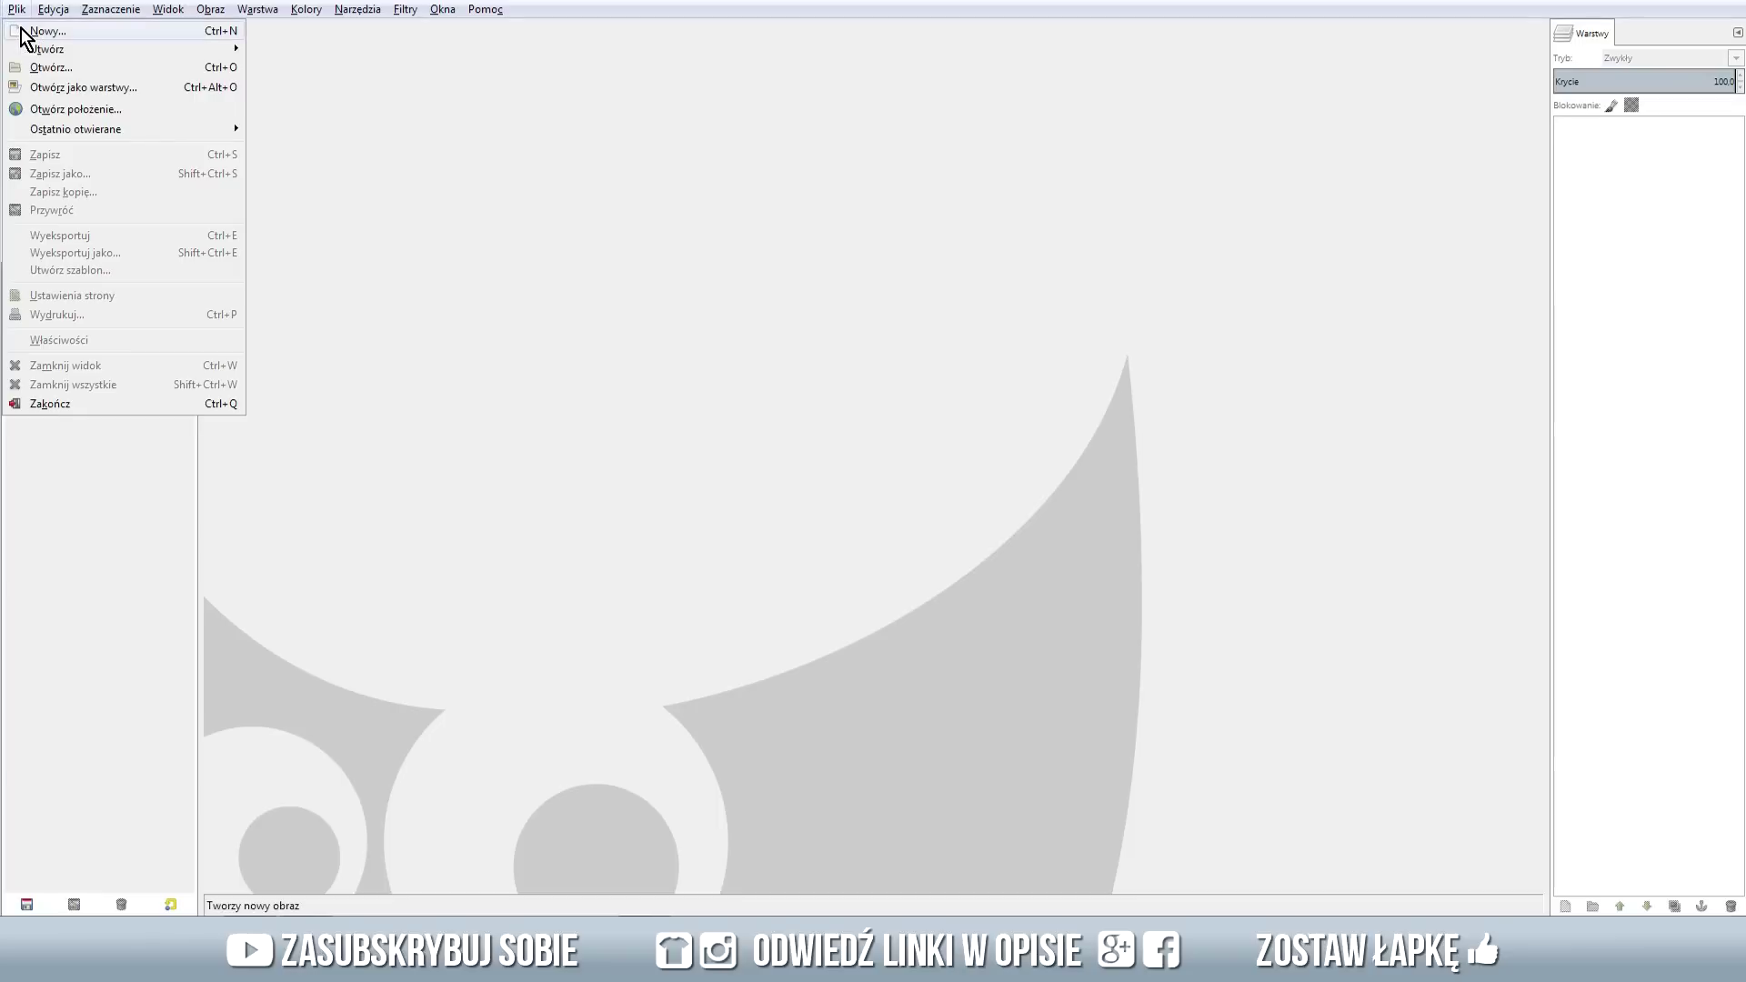
{"action": "left_click", "coordinate": [33, 31]}
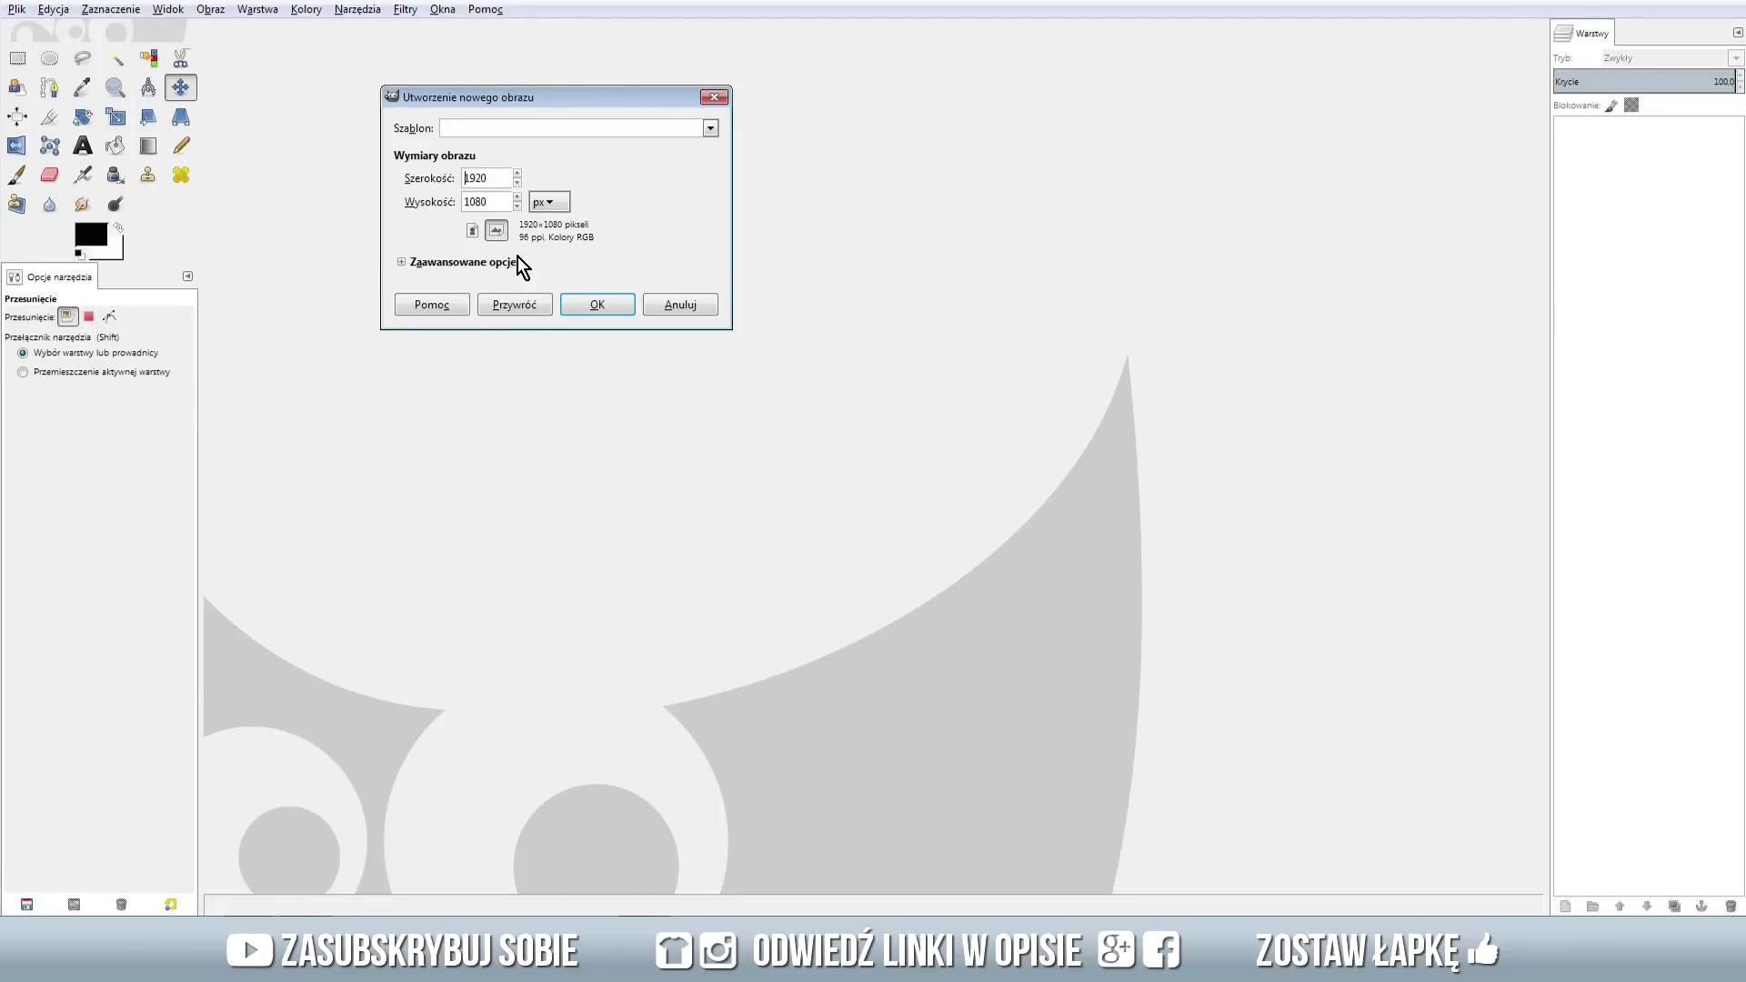
{"action": "left_click", "coordinate": [573, 308]}
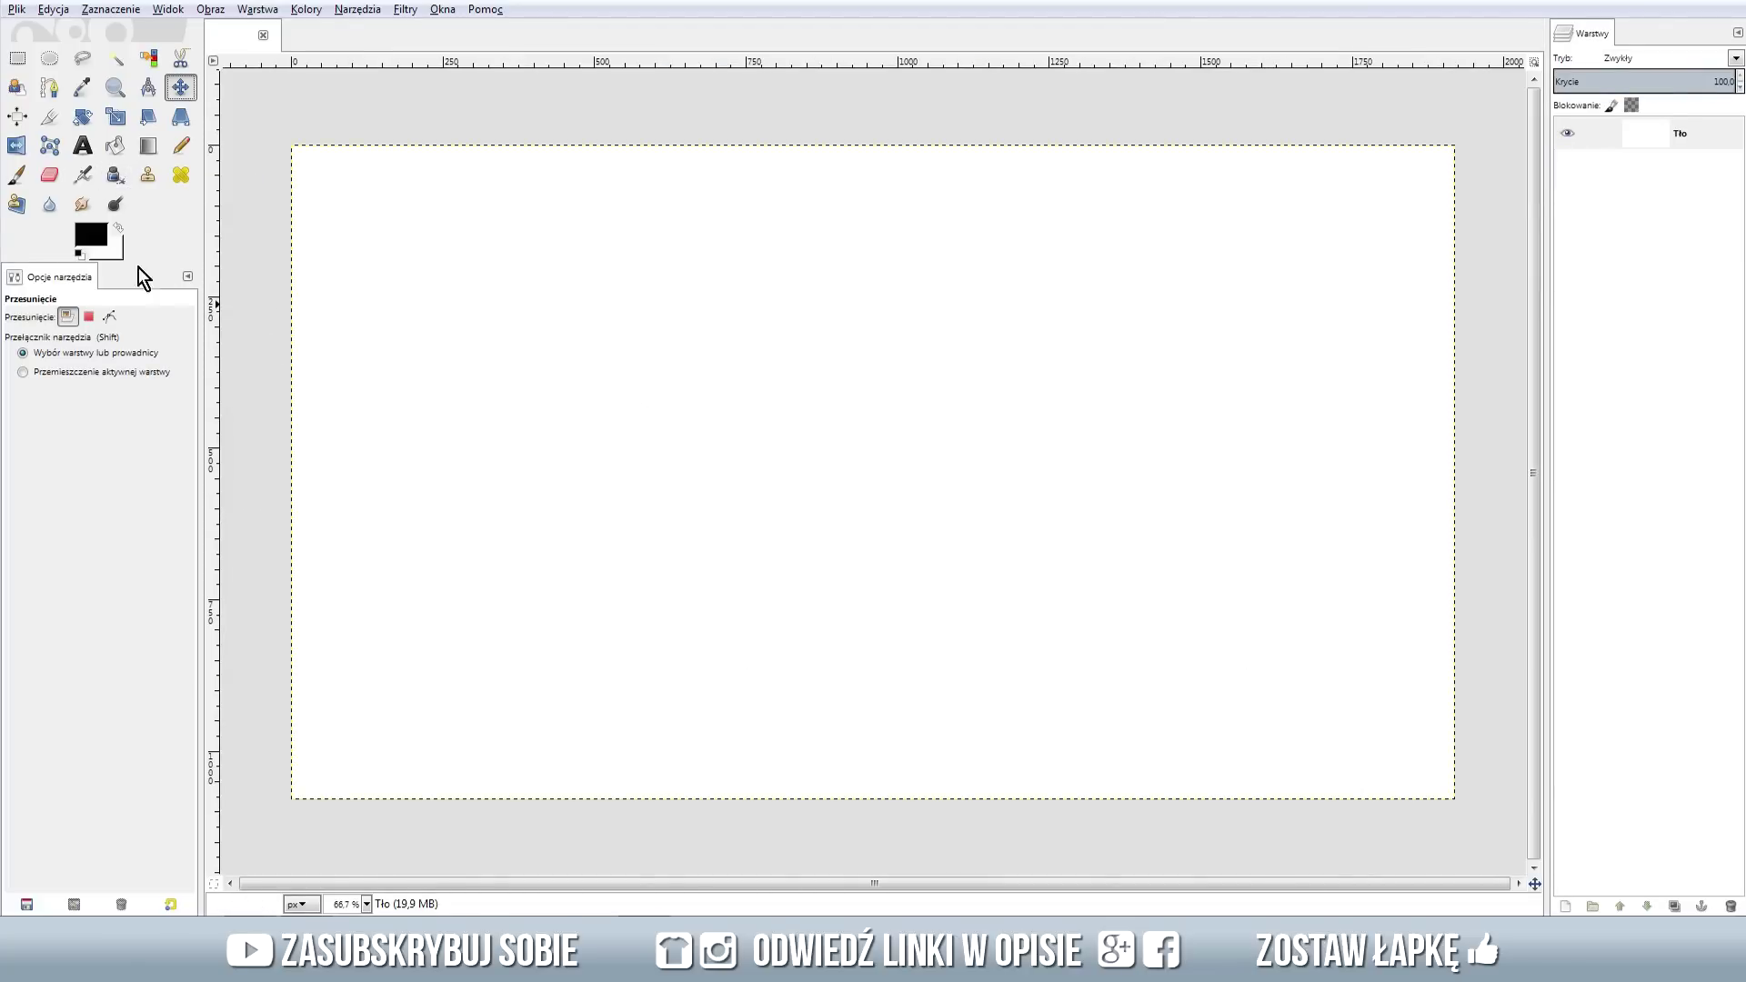
Set the foreground colour to dark green 216b28 and the background to bright green
{"action": "left_click", "coordinate": [91, 234]}
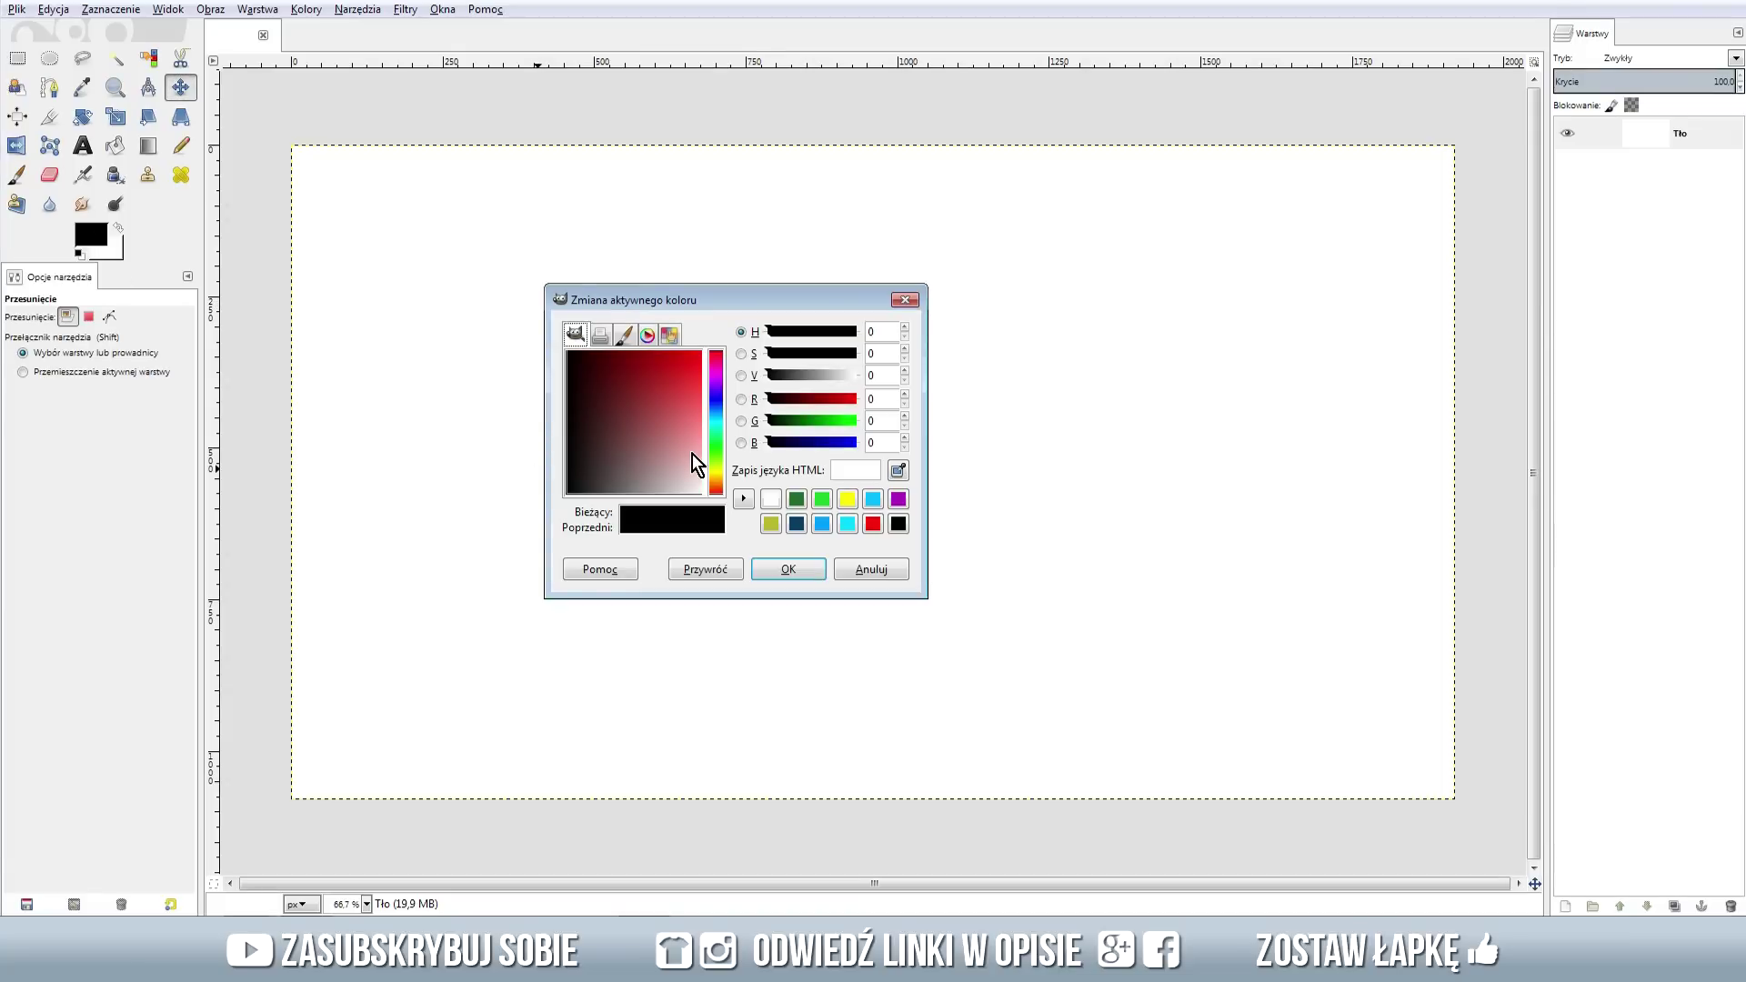
{"action": "left_click", "coordinate": [793, 501]}
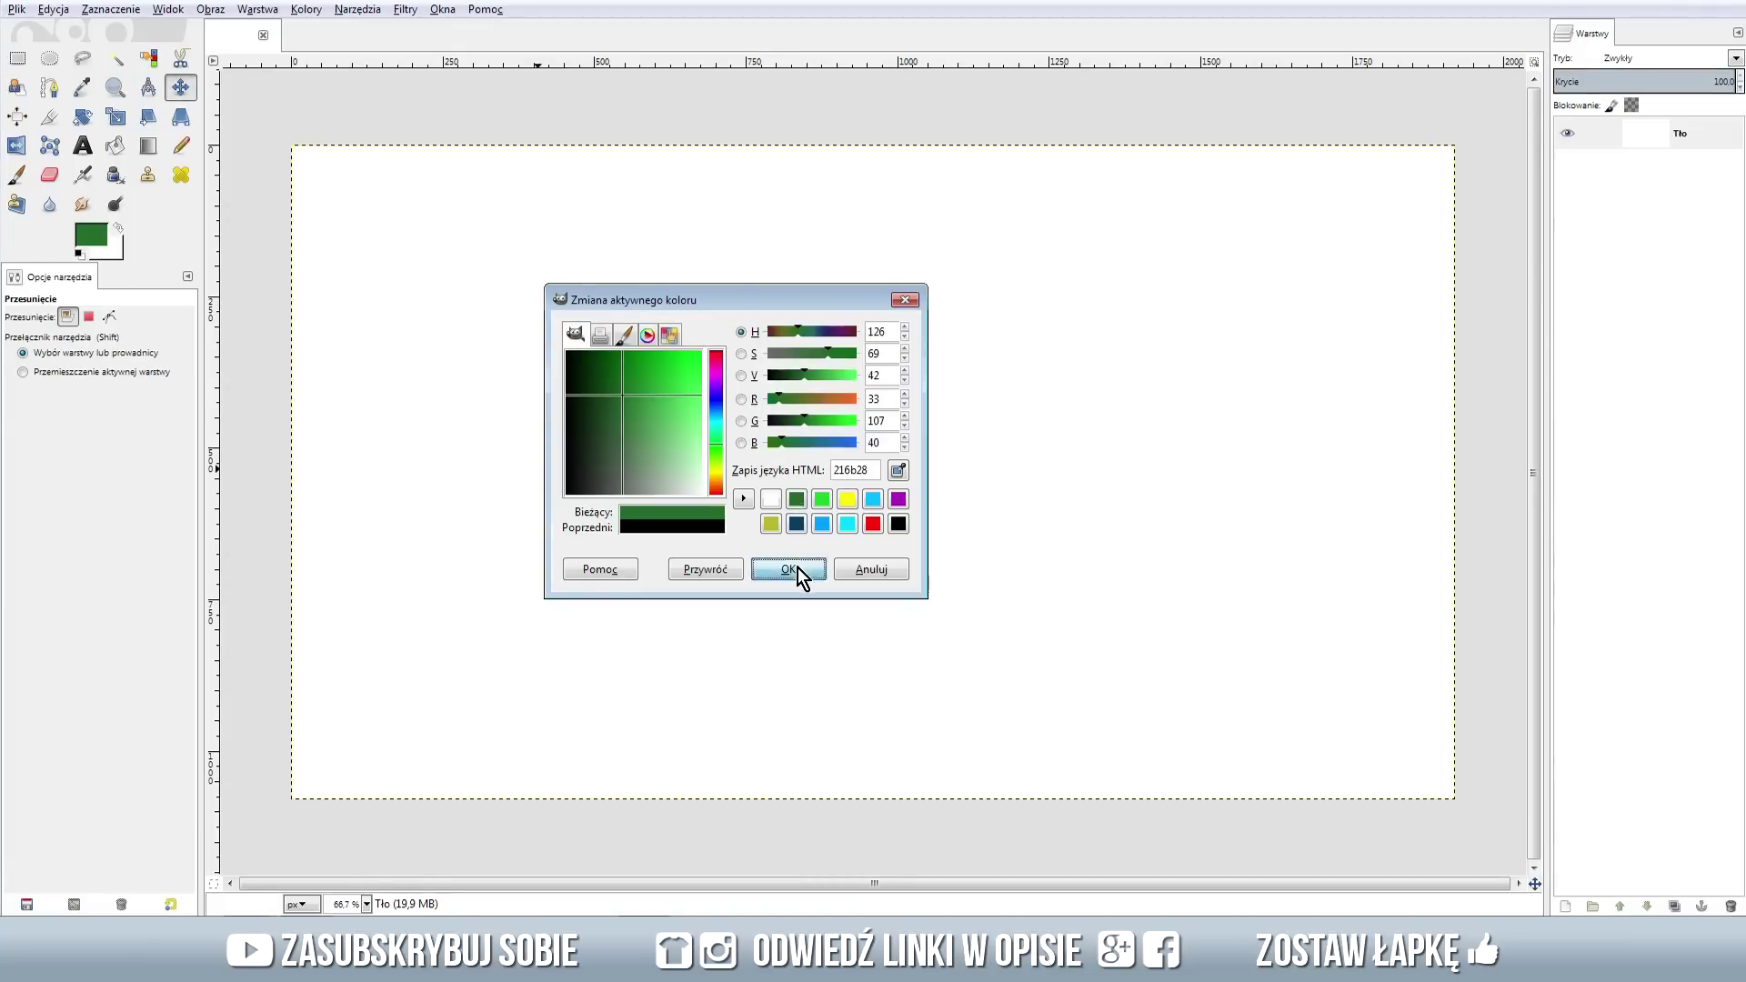
{"action": "left_click", "coordinate": [788, 568]}
{"action": "left_click", "coordinate": [116, 257]}
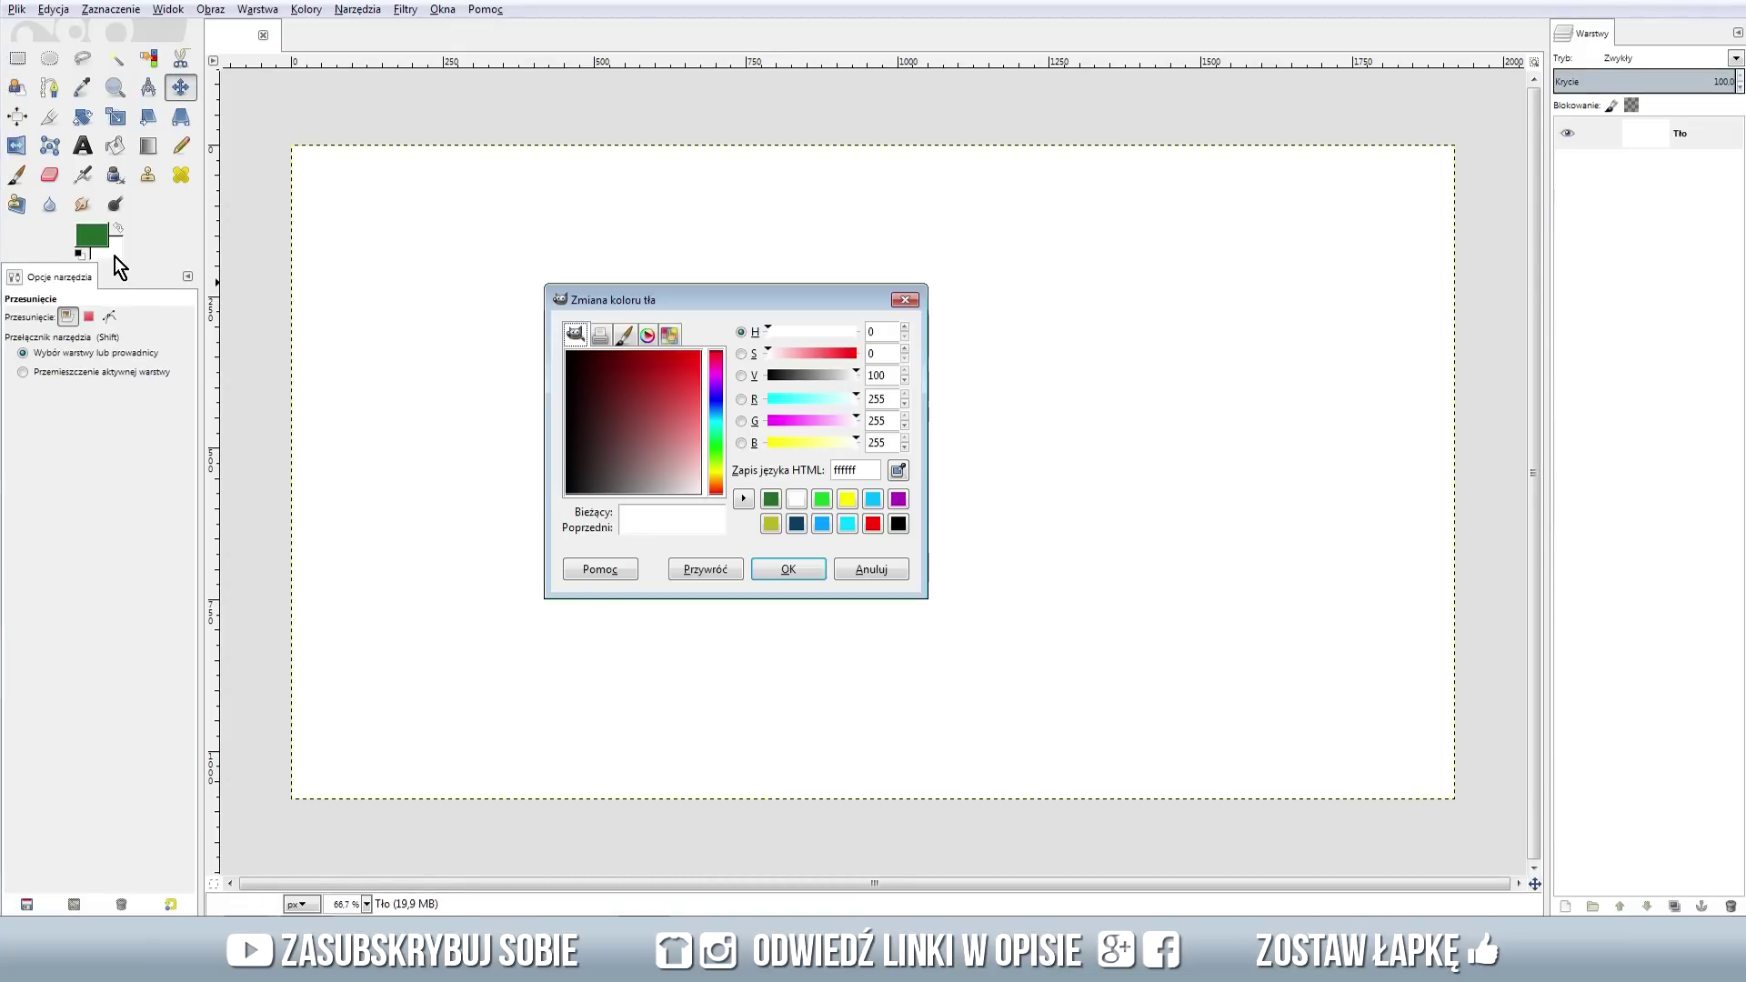
{"action": "left_click", "coordinate": [823, 500]}
{"action": "left_click", "coordinate": [769, 564]}
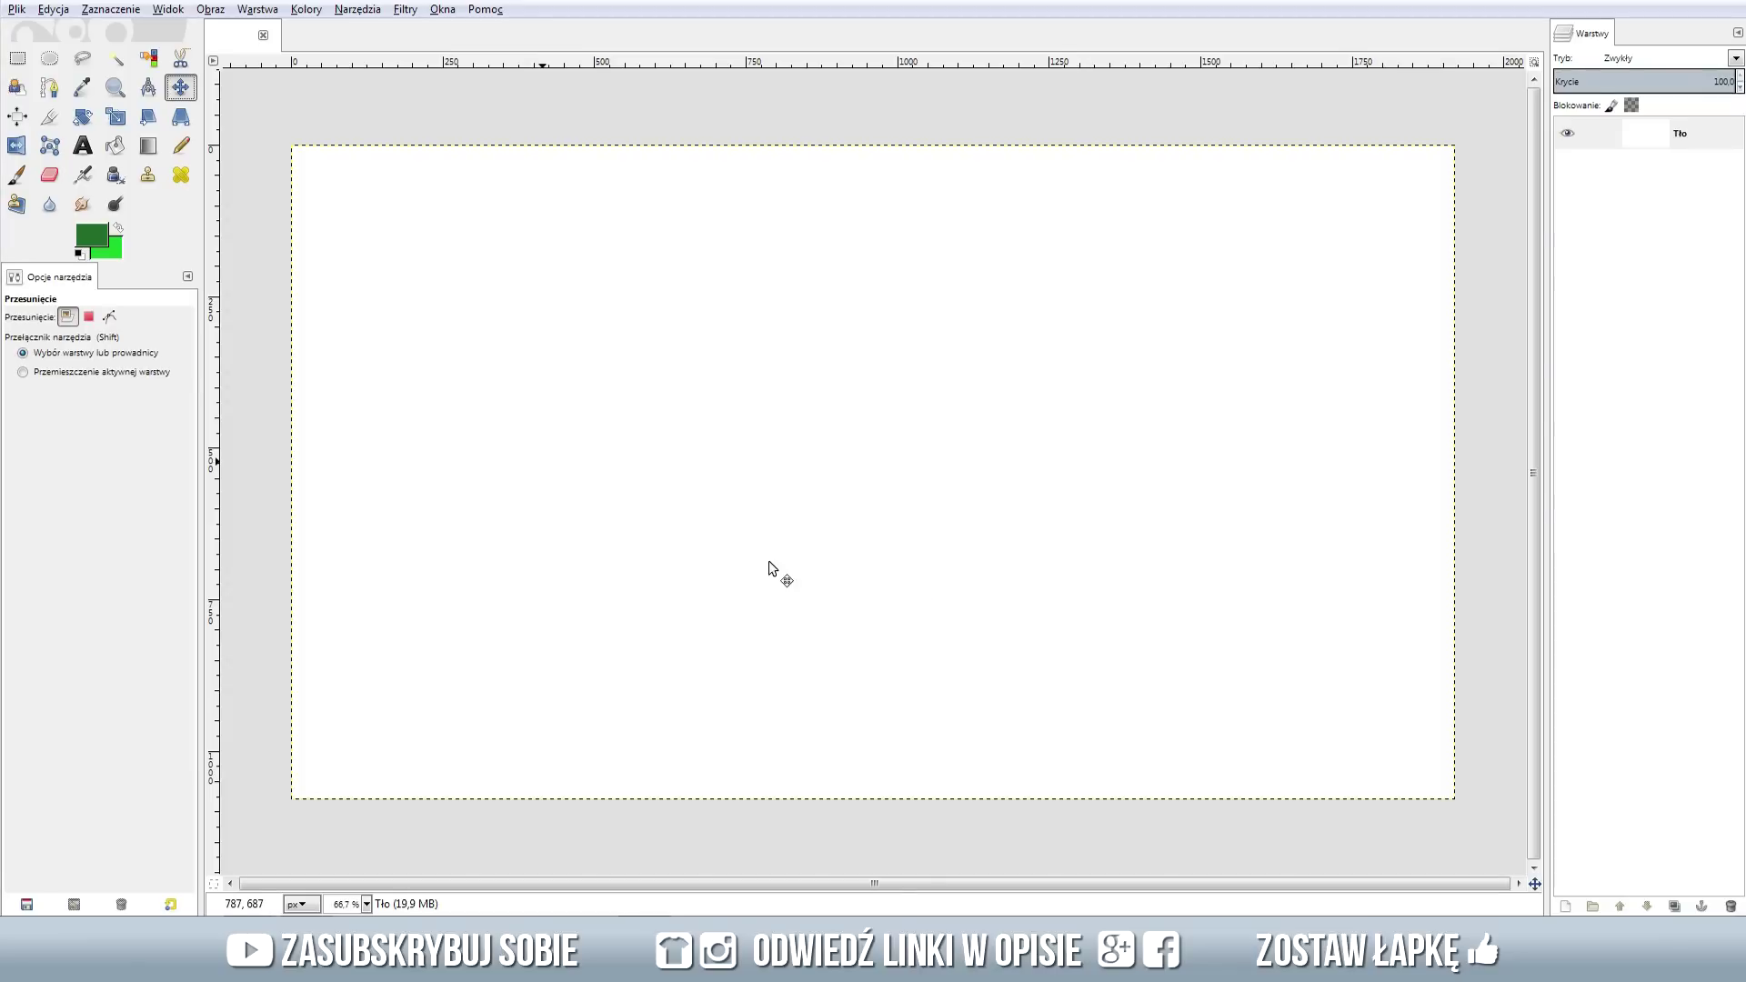
Fill the canvas with an upward dark-to-bright green gradient, then reset colours to black and white
{"action": "left_click", "coordinate": [148, 146]}
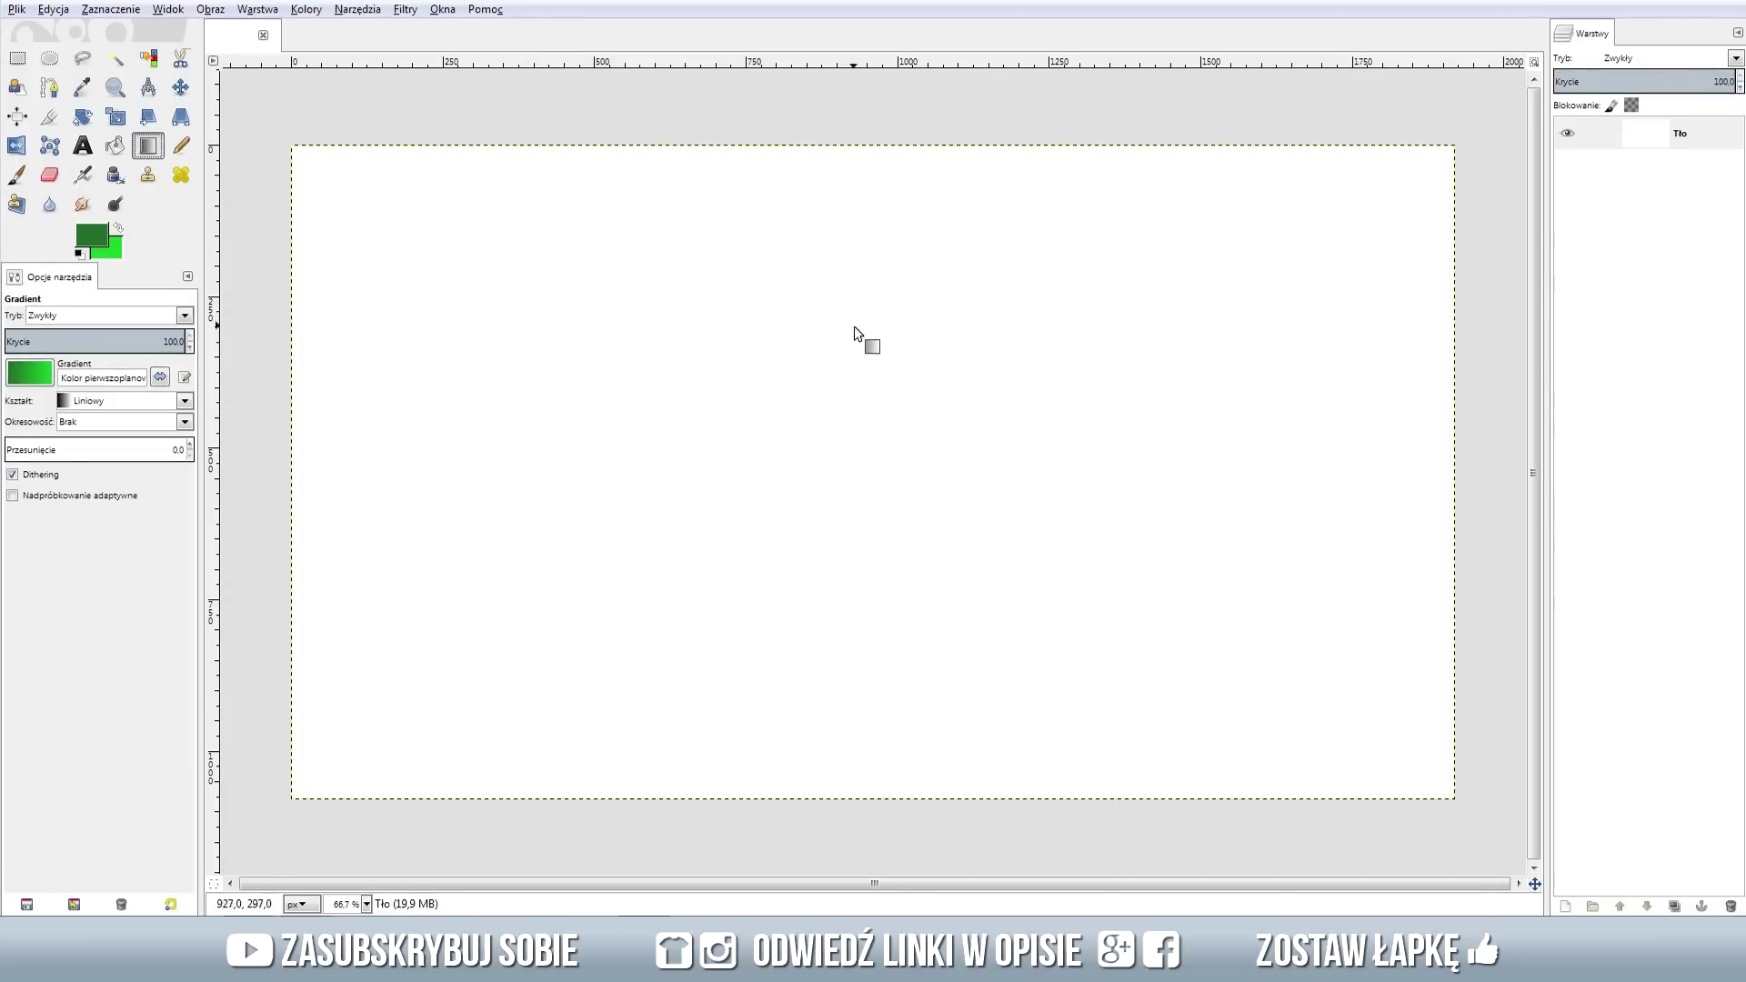
{"action": "left_click_drag", "start_coordinate": [888, 798], "coordinate": [888, 147]}
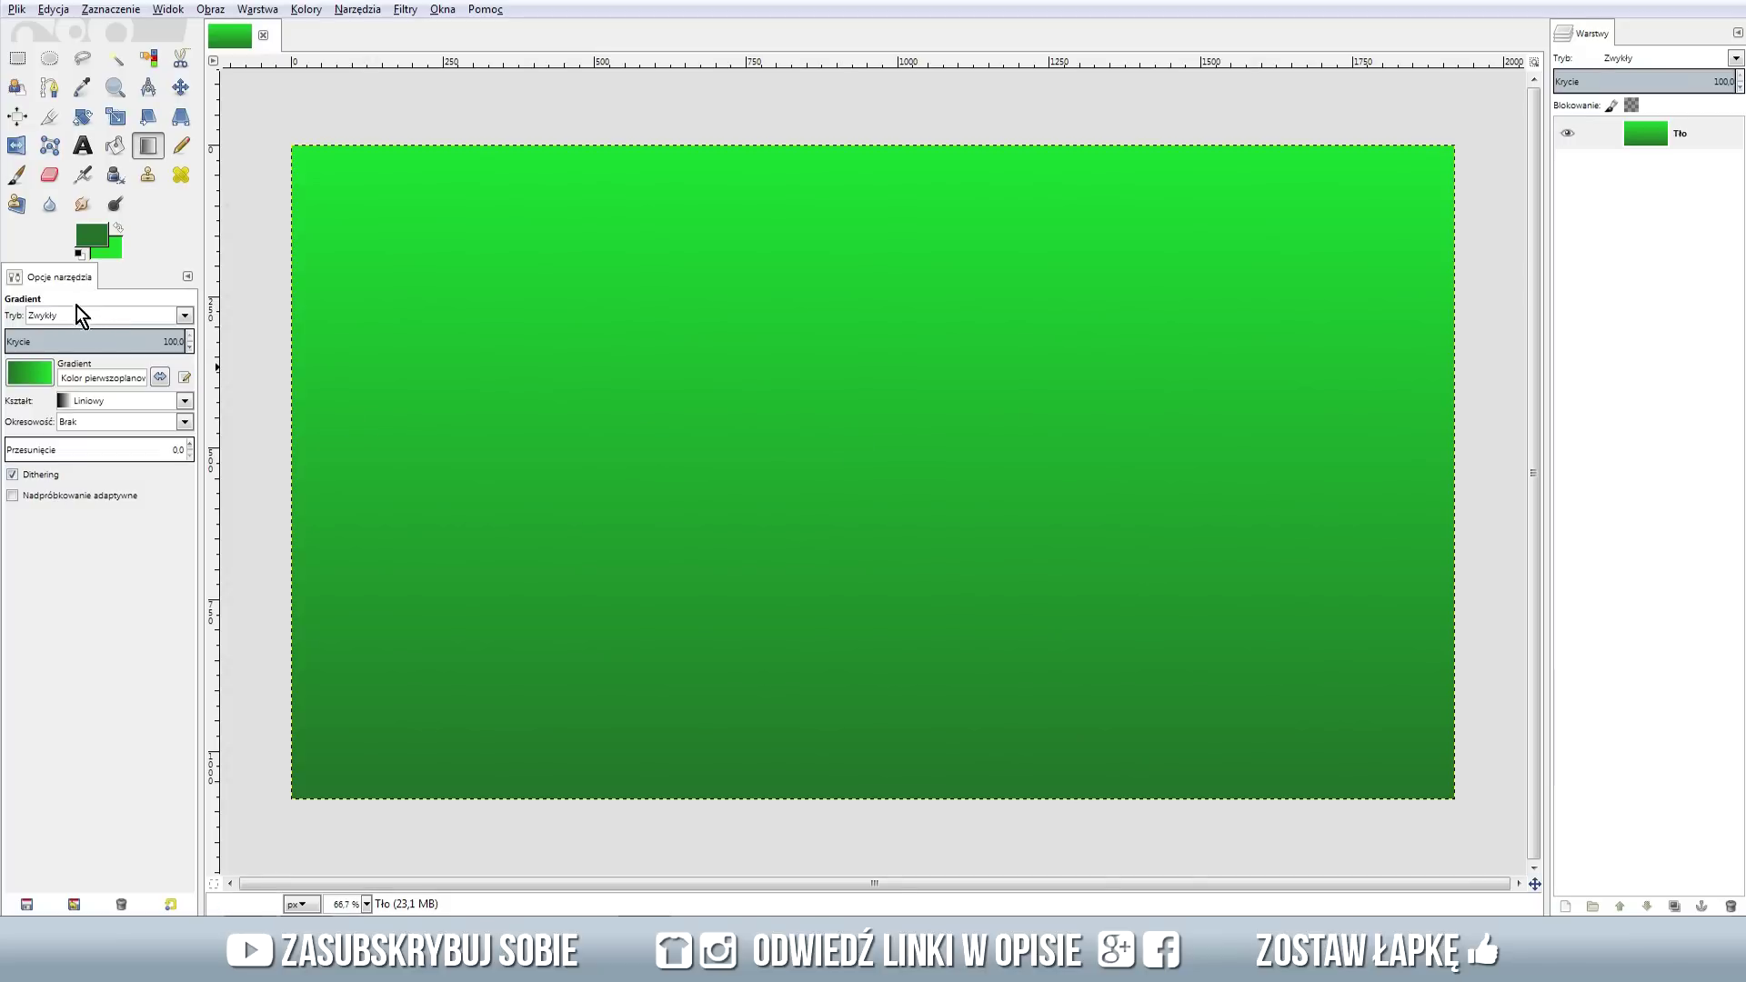
{"action": "left_click", "coordinate": [80, 254]}
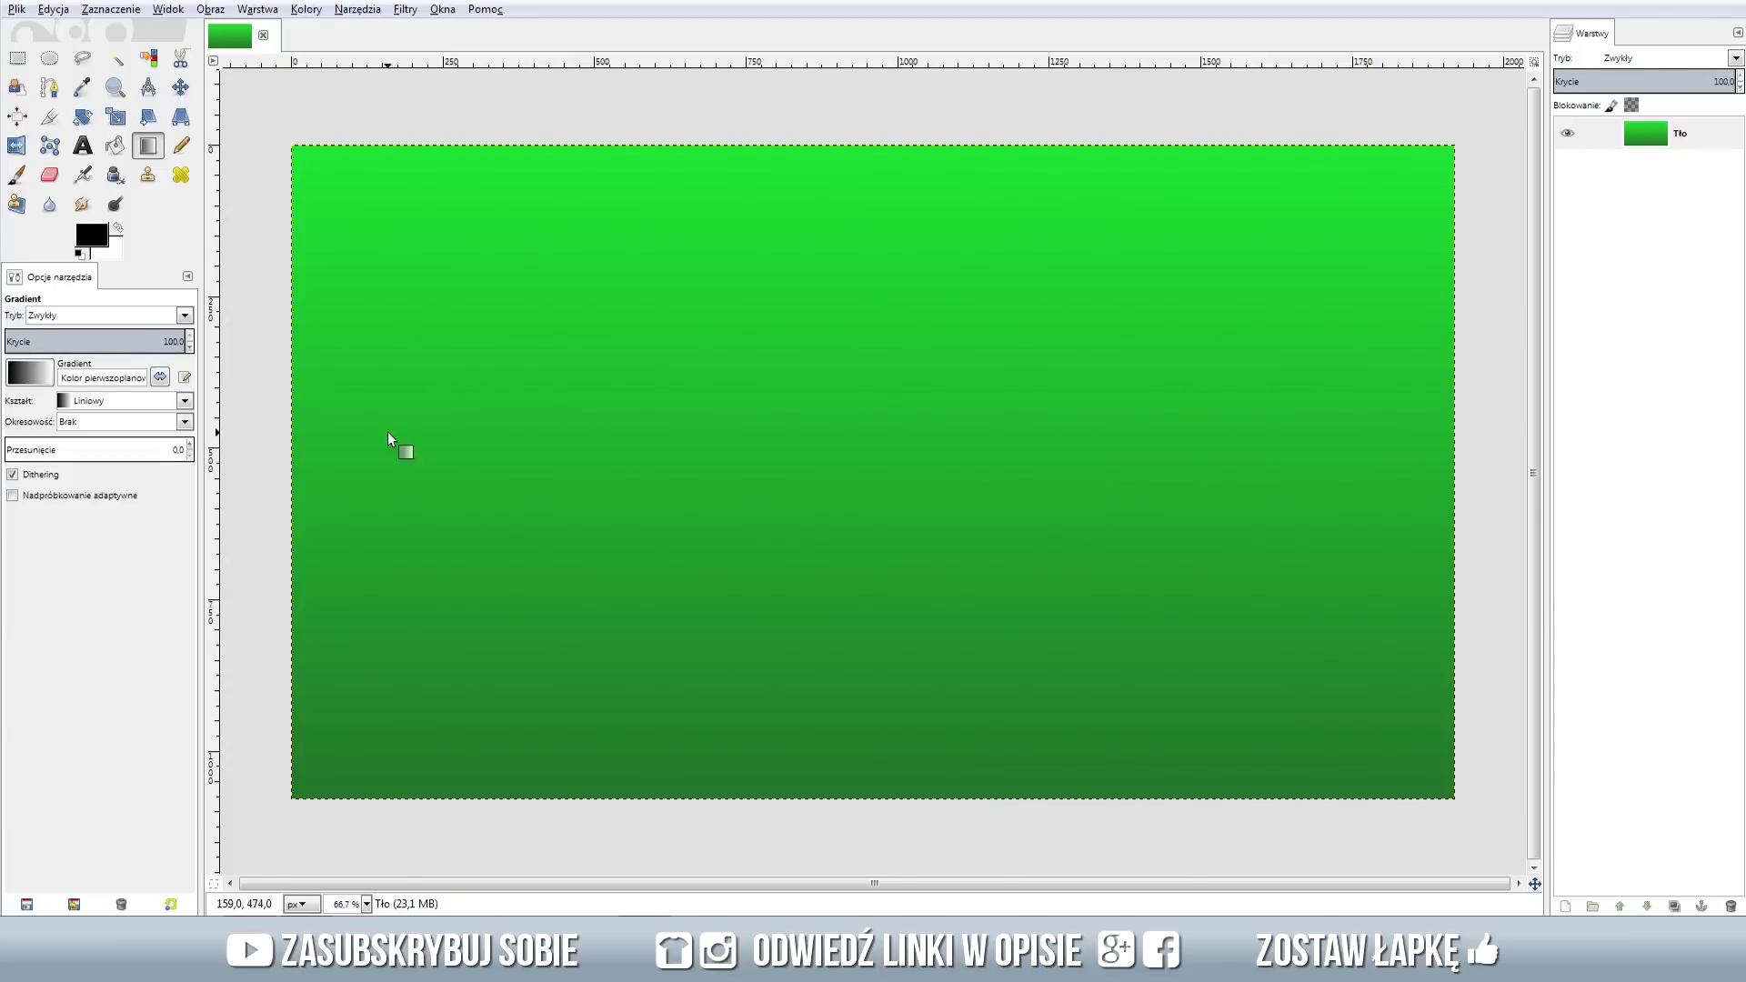
Type CZARNY in a canvas-wide text box, coloured white and centre-justified
{"action": "left_click", "coordinate": [87, 145]}
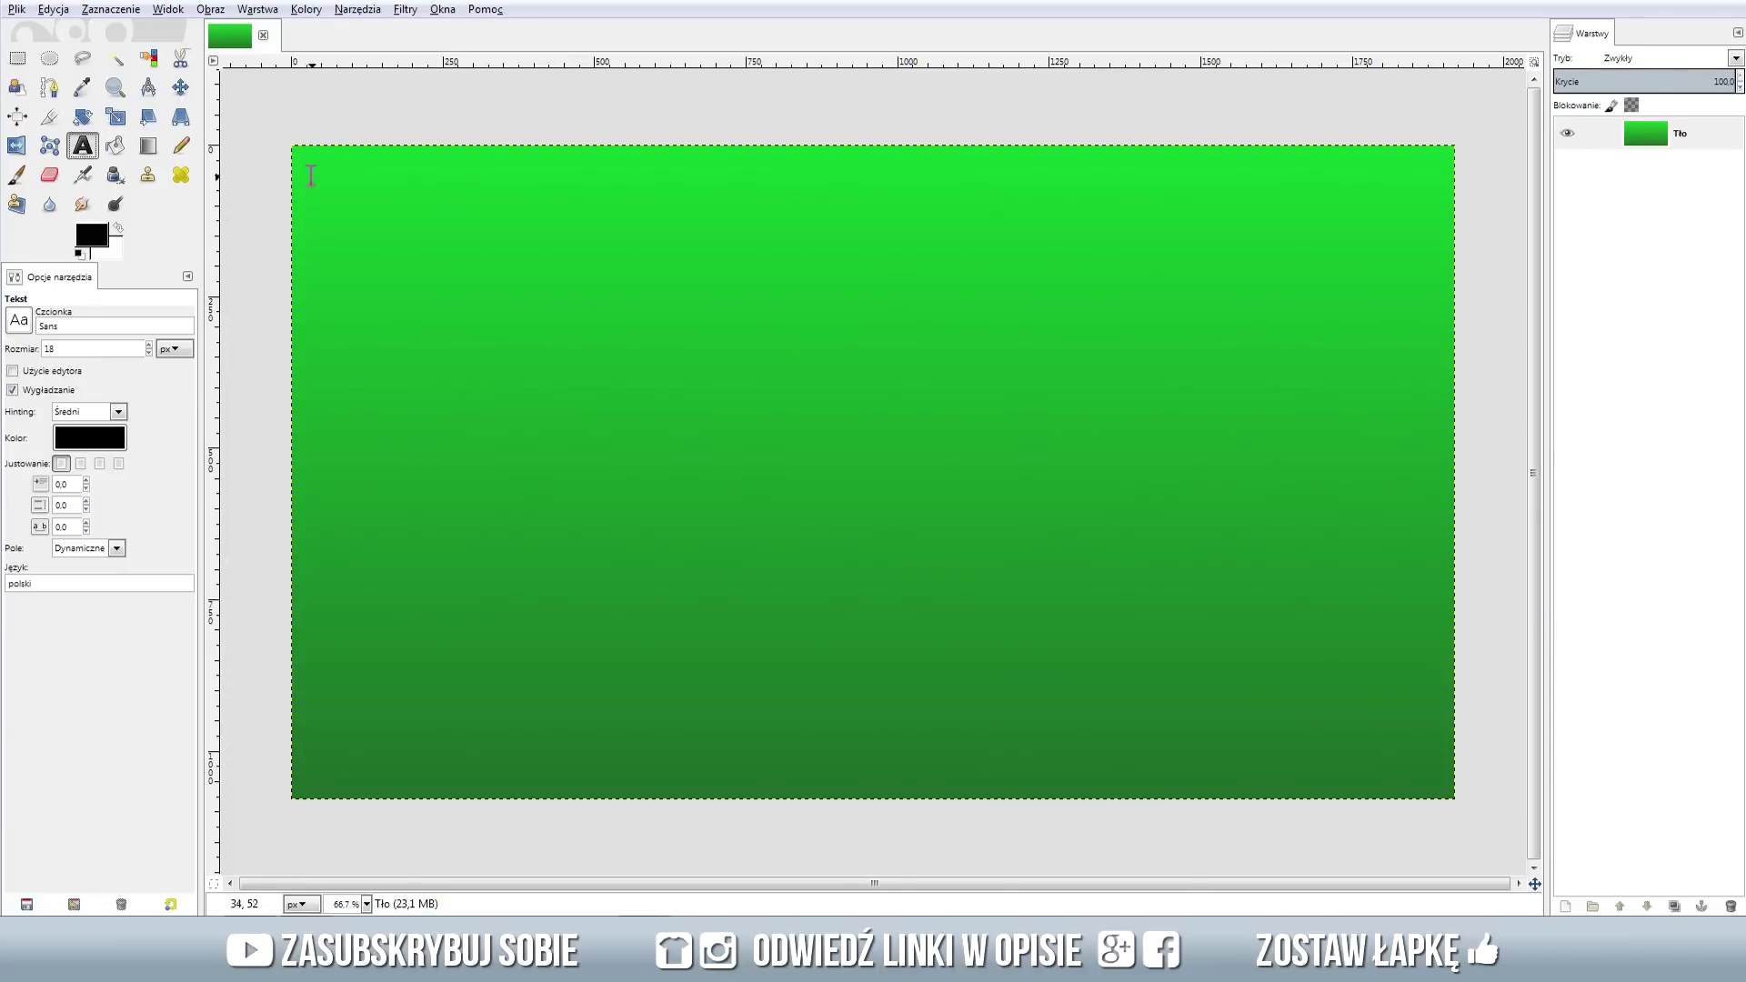
{"action": "mouse_move", "coordinate": [292, 146]}
{"action": "left_mouse_down"}
{"action": "mouse_move", "coordinate": [1408, 800]}
{"action": "mouse_move", "coordinate": [1455, 800]}
{"action": "left_mouse_up"}
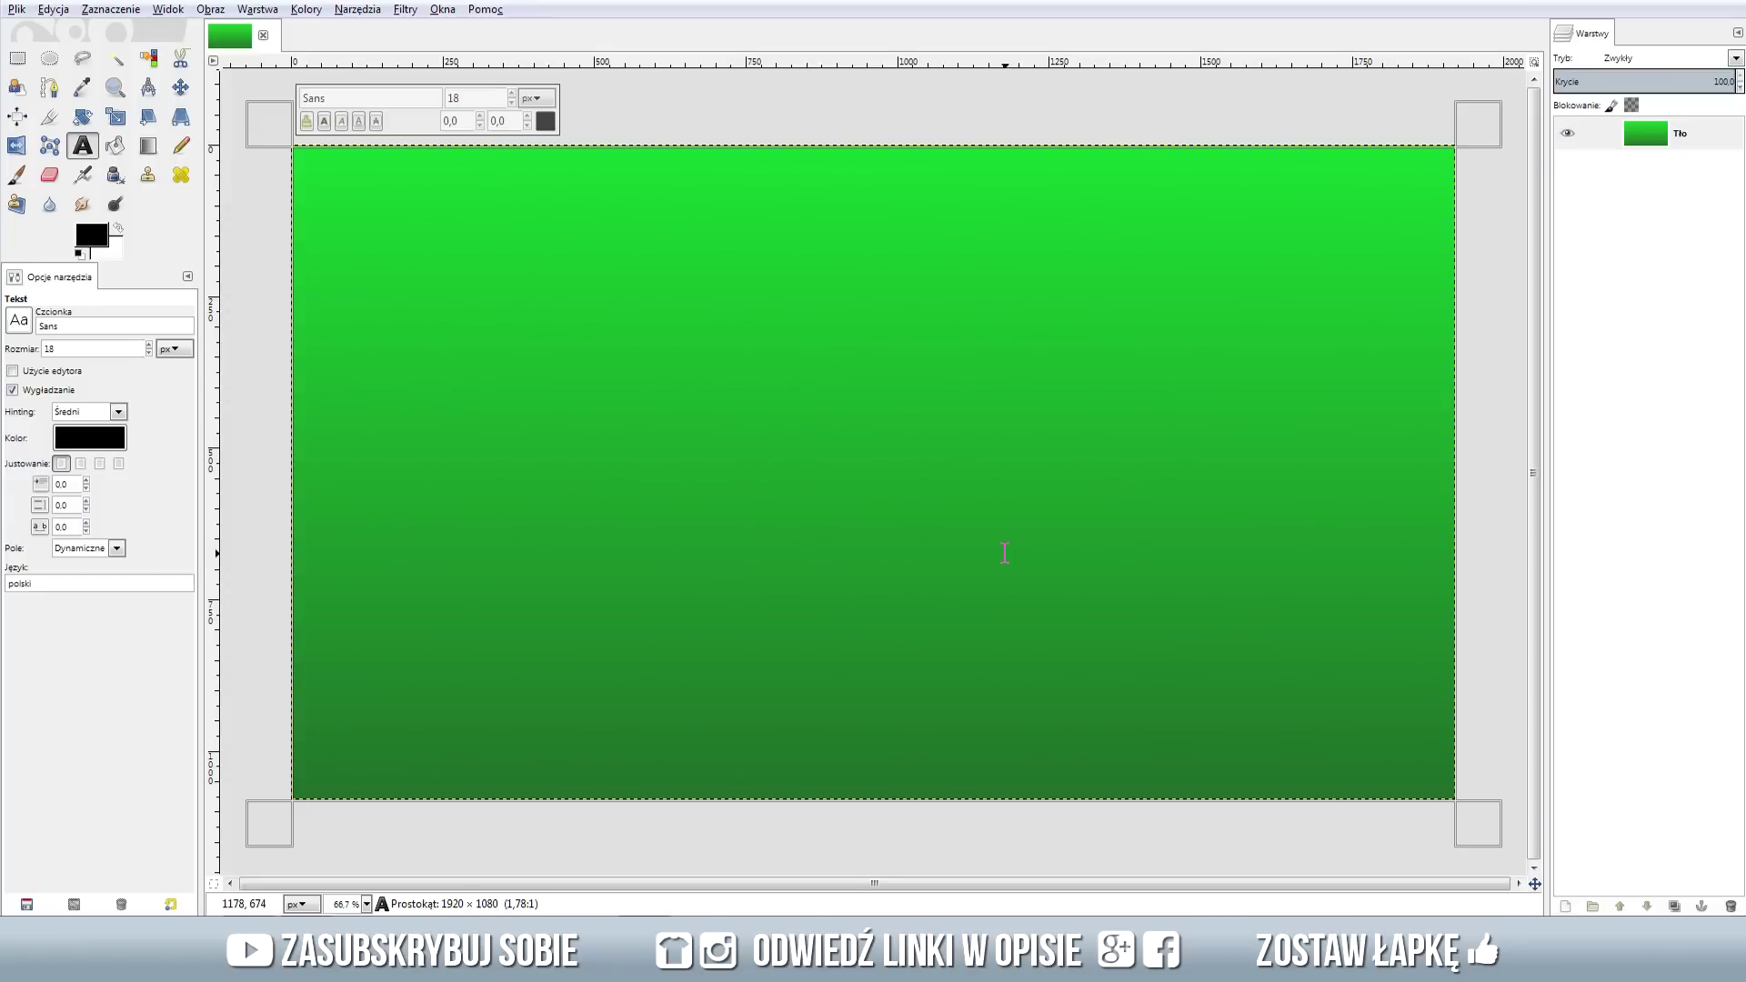
{"action": "type", "text": "CZARNY"}
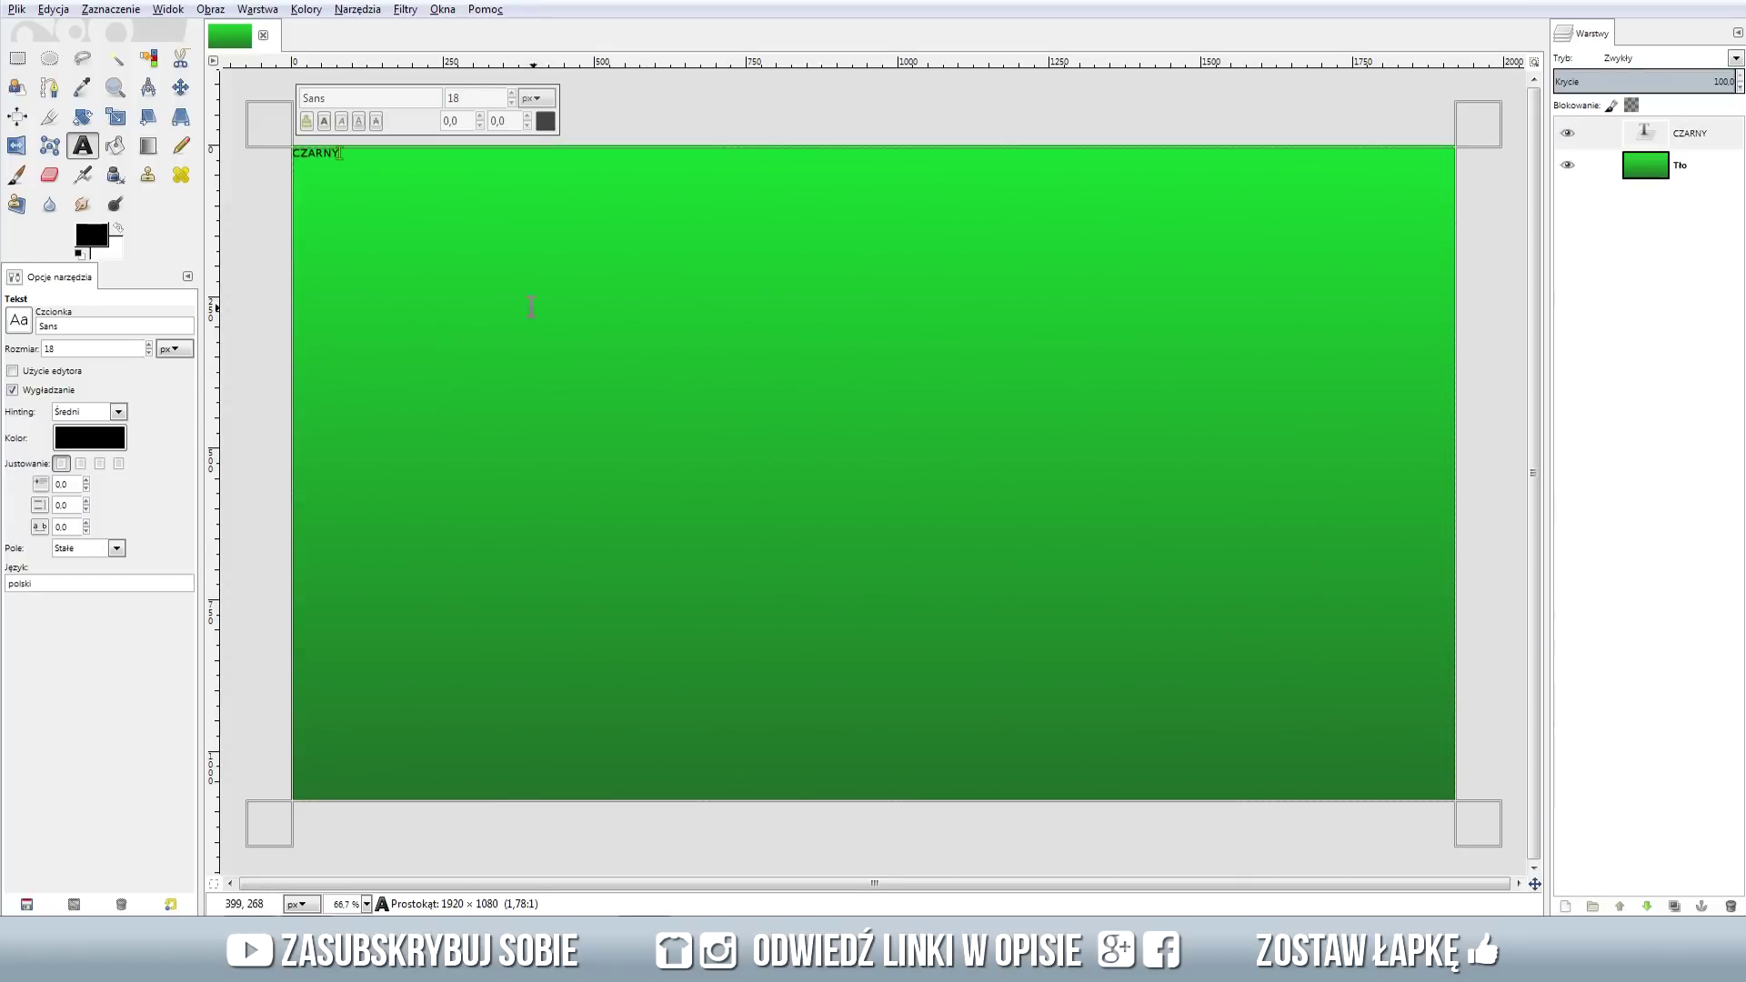
{"action": "left_click", "coordinate": [543, 122]}
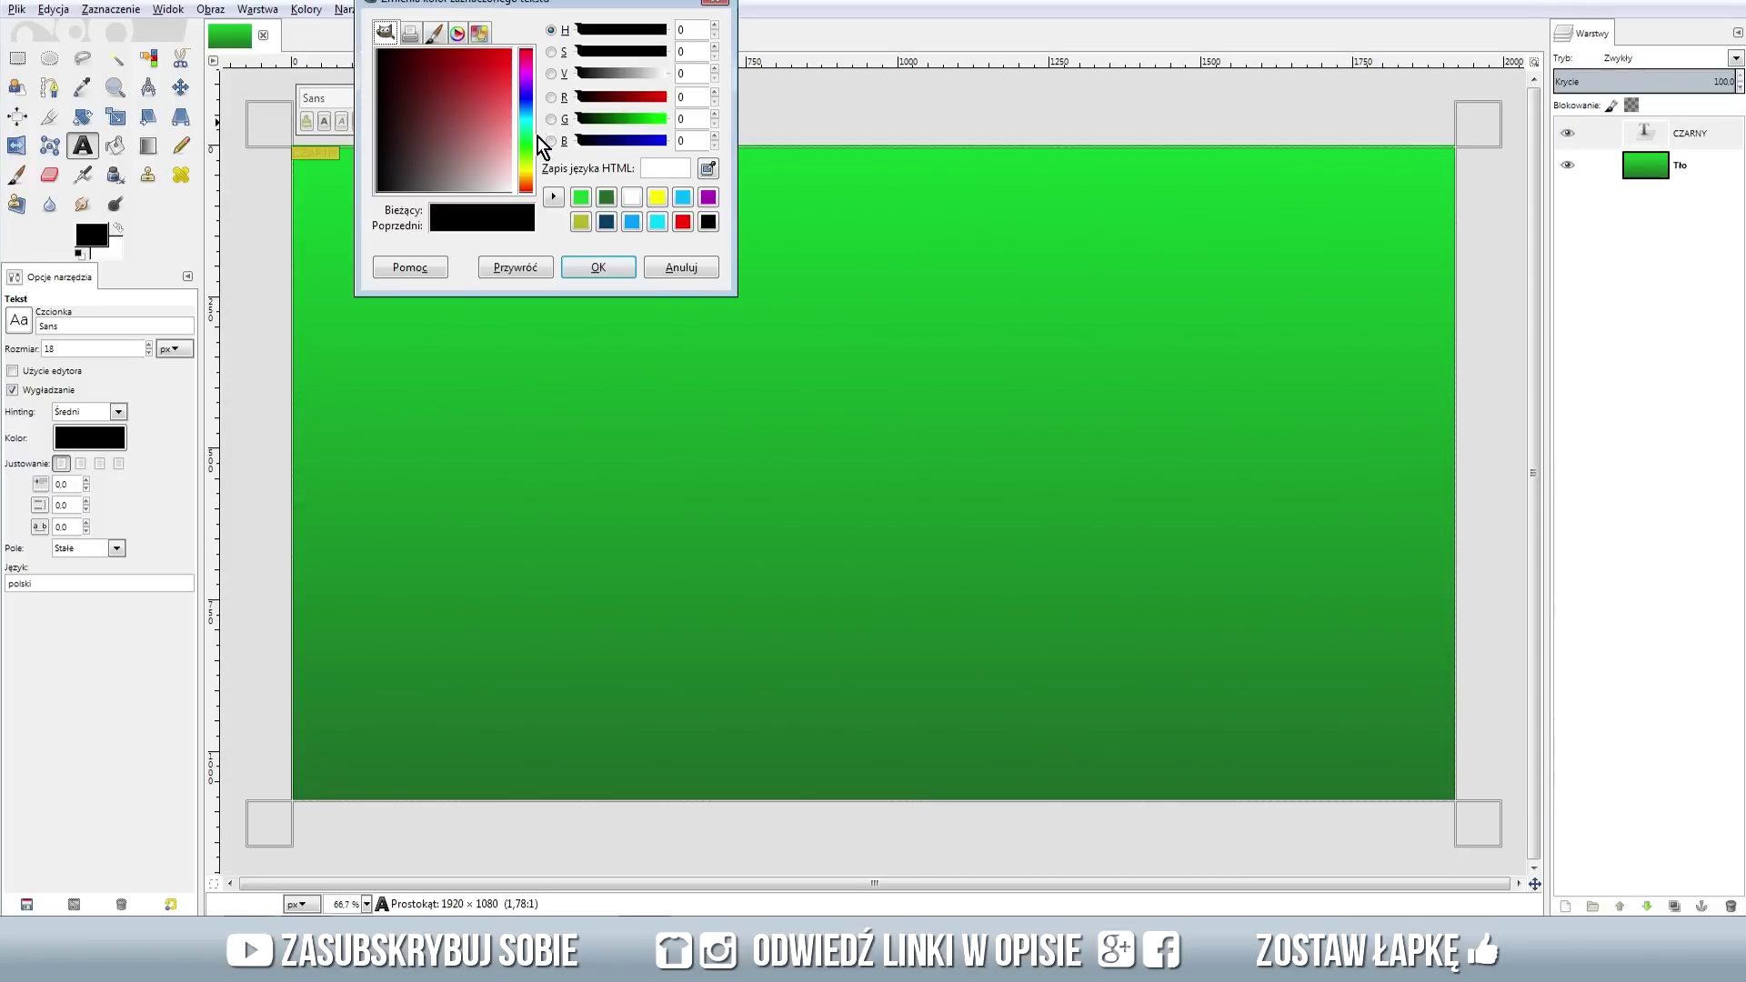
{"action": "left_click", "coordinate": [586, 267]}
{"action": "left_click", "coordinate": [99, 465]}
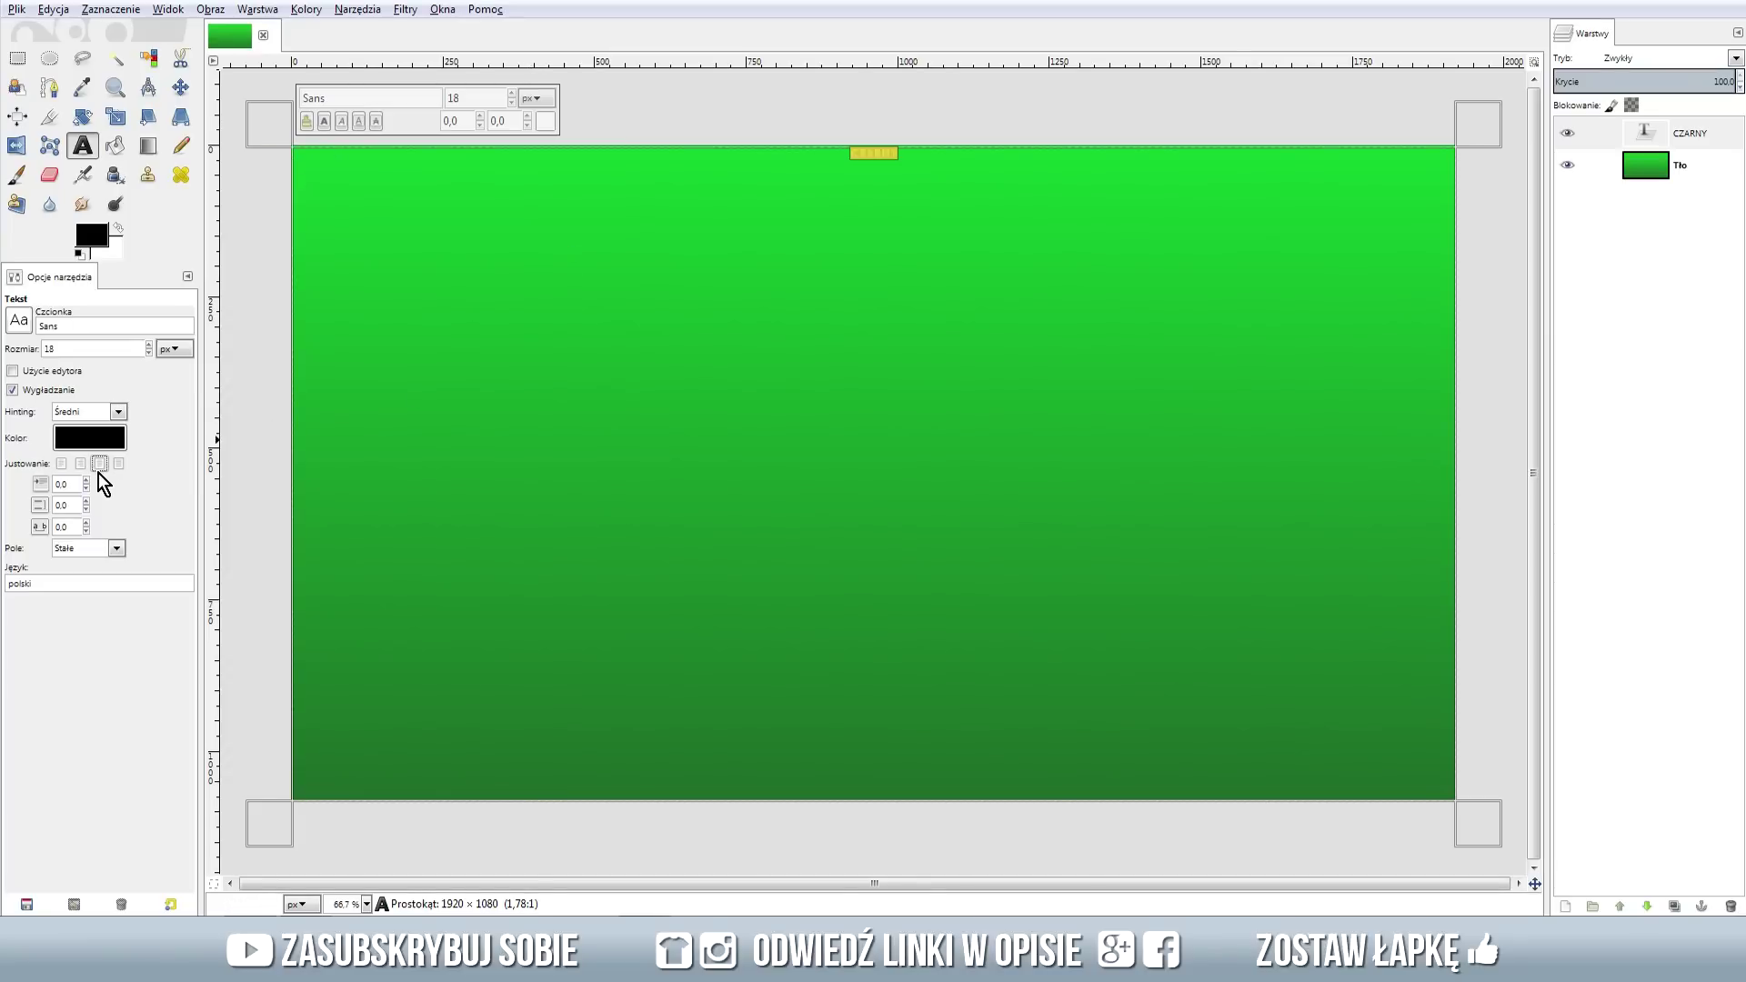
Set the CZARNY text to 310 px Bebas Neue, leaving the cursor before the word
{"action": "left_click", "coordinate": [511, 93]}
{"action": "type", "text": "310"}
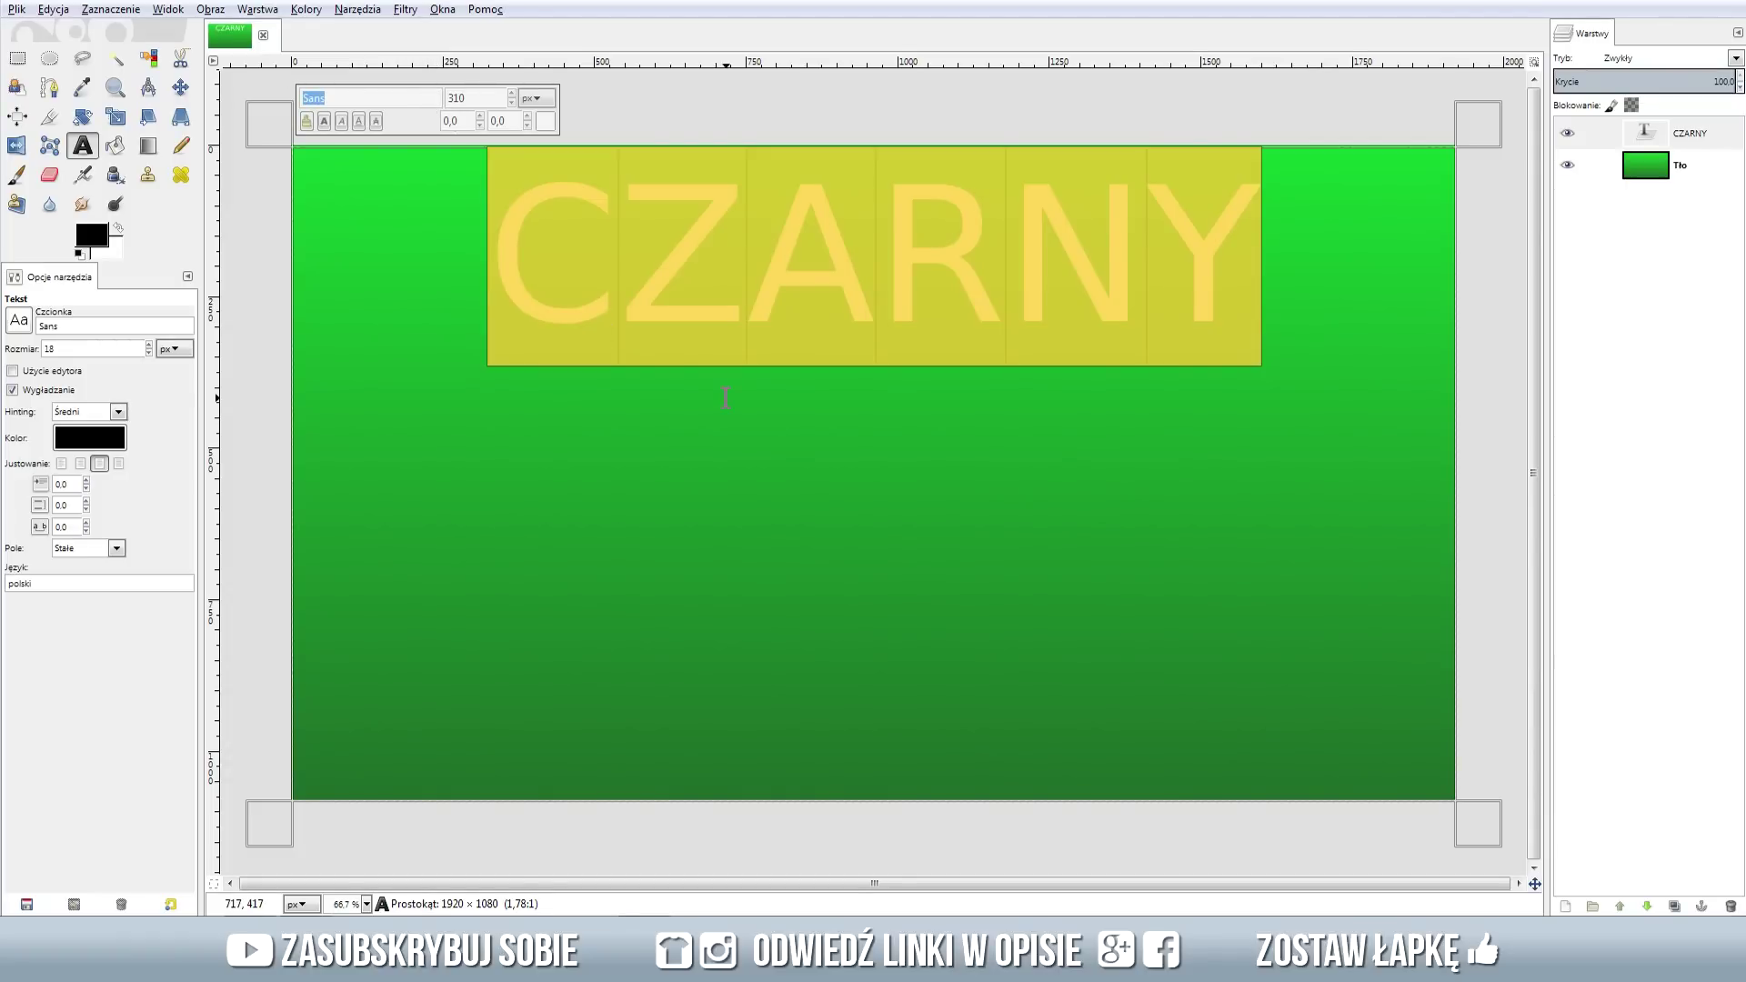
{"action": "type", "text": "be"}
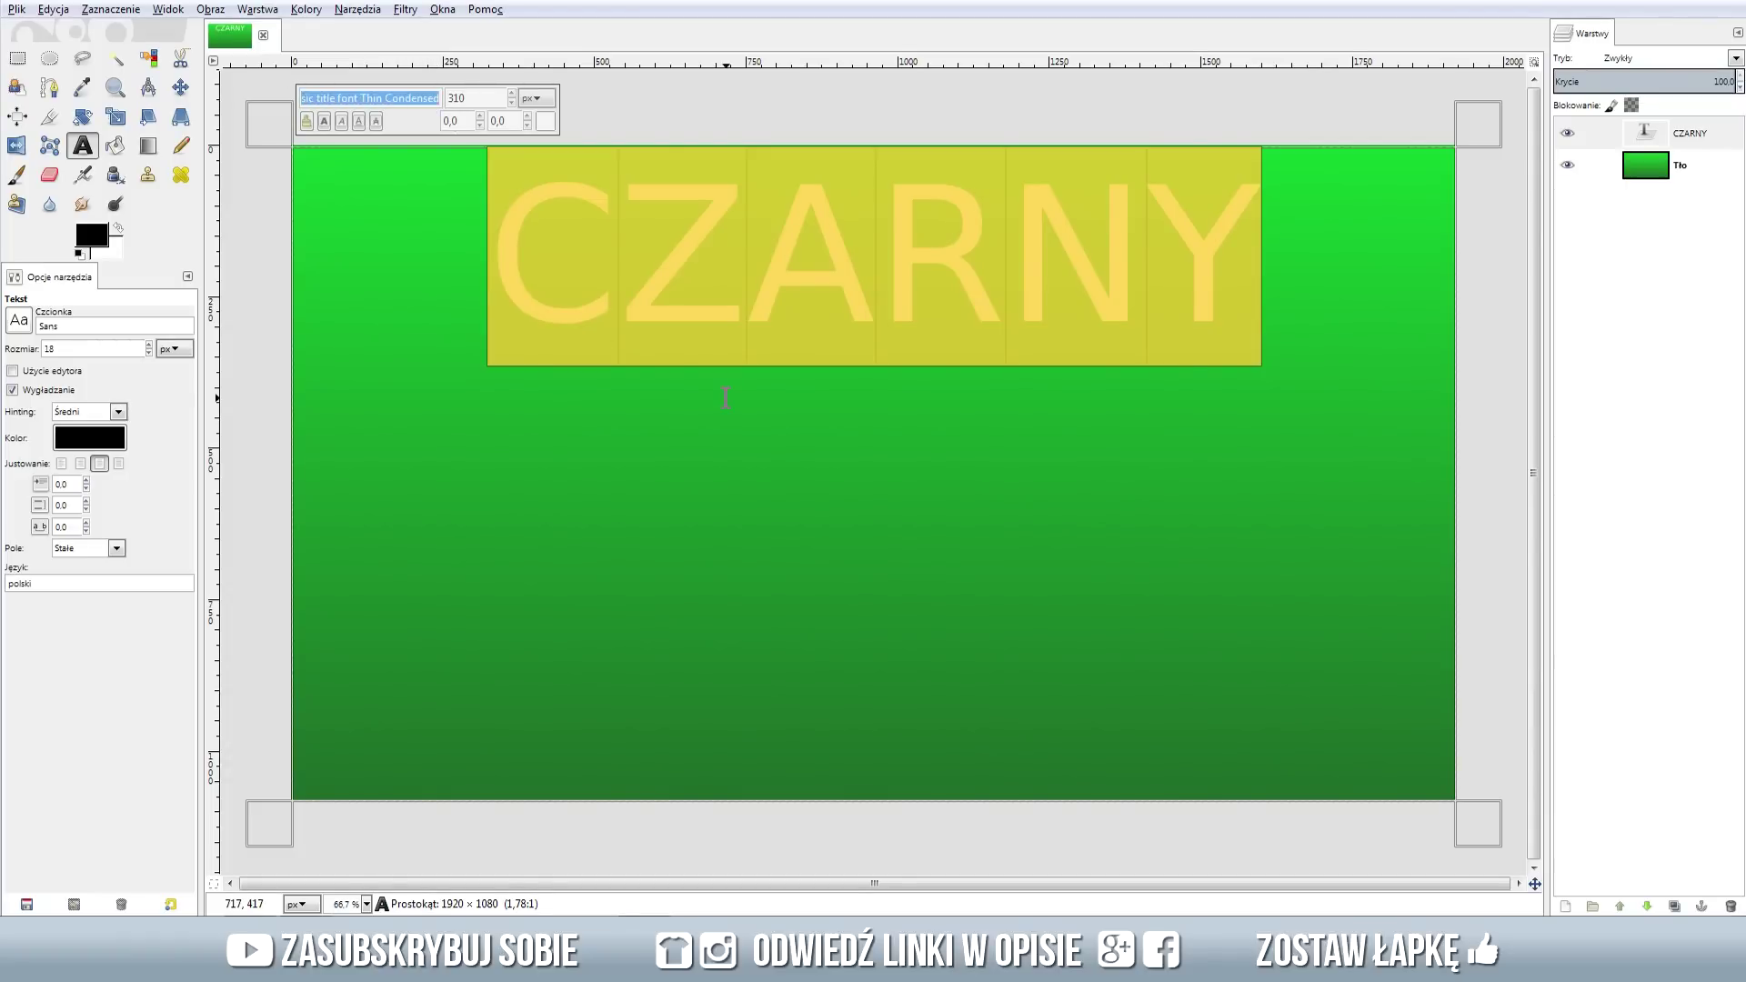
{"action": "left_click", "coordinate": [369, 178]}
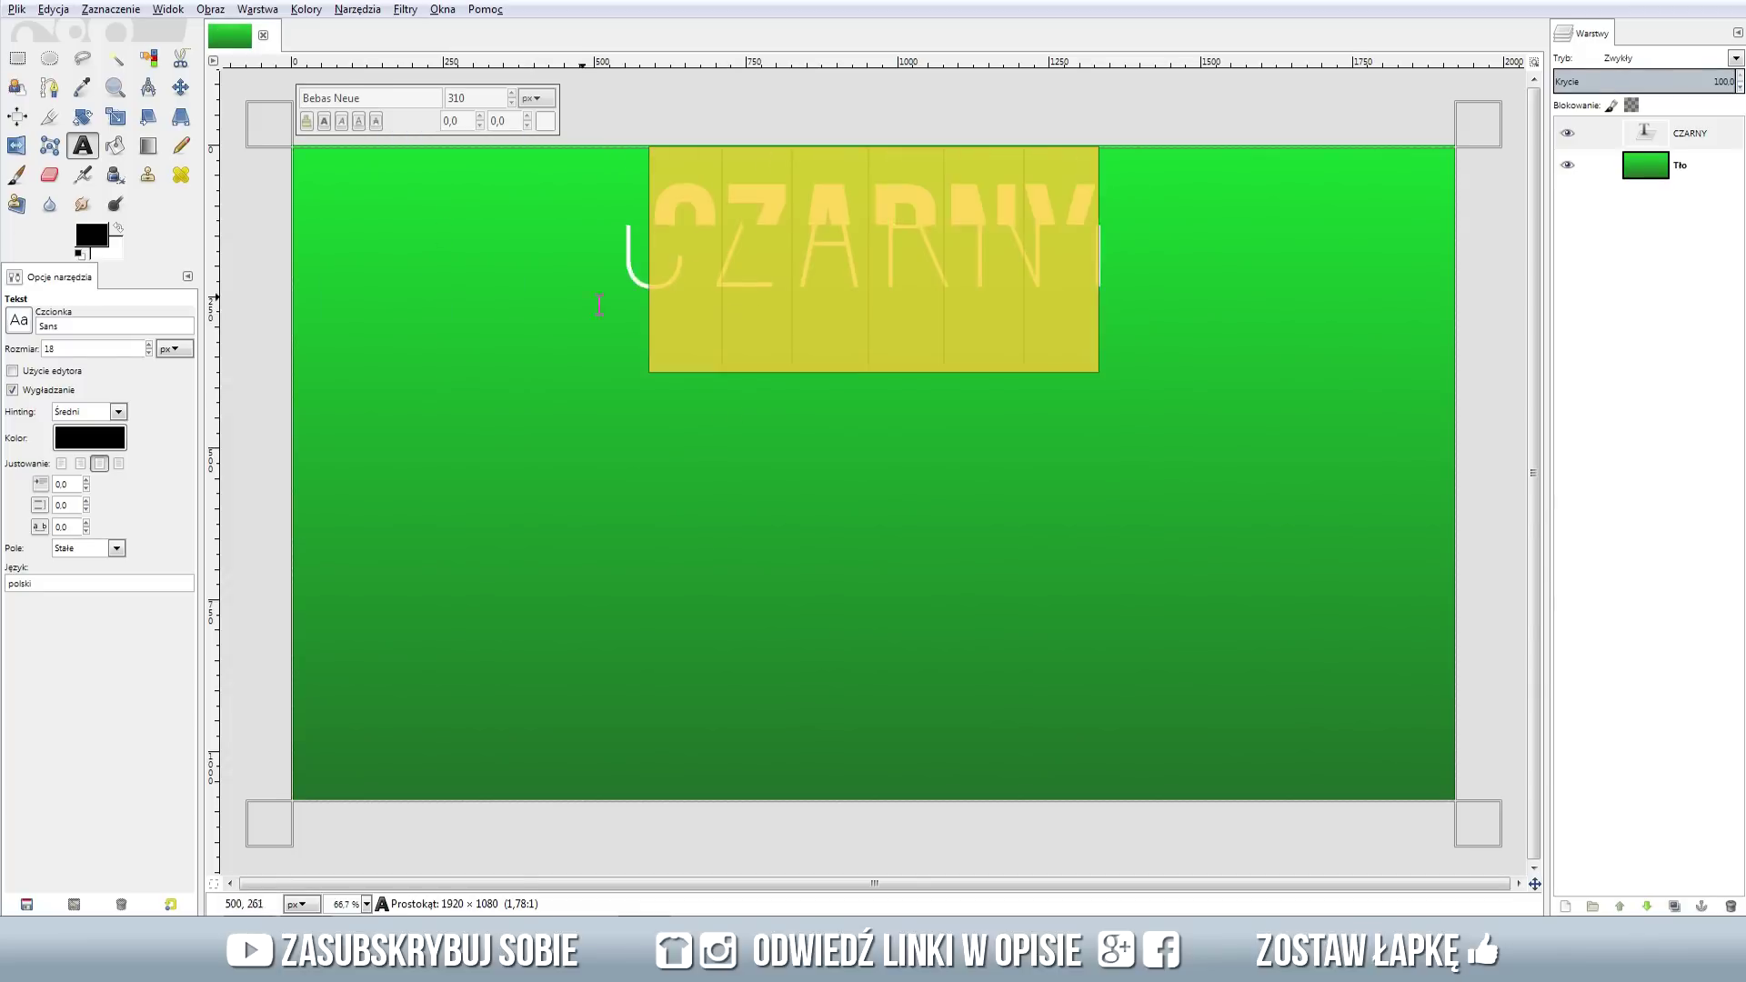
{"action": "left_click", "coordinate": [1032, 373]}
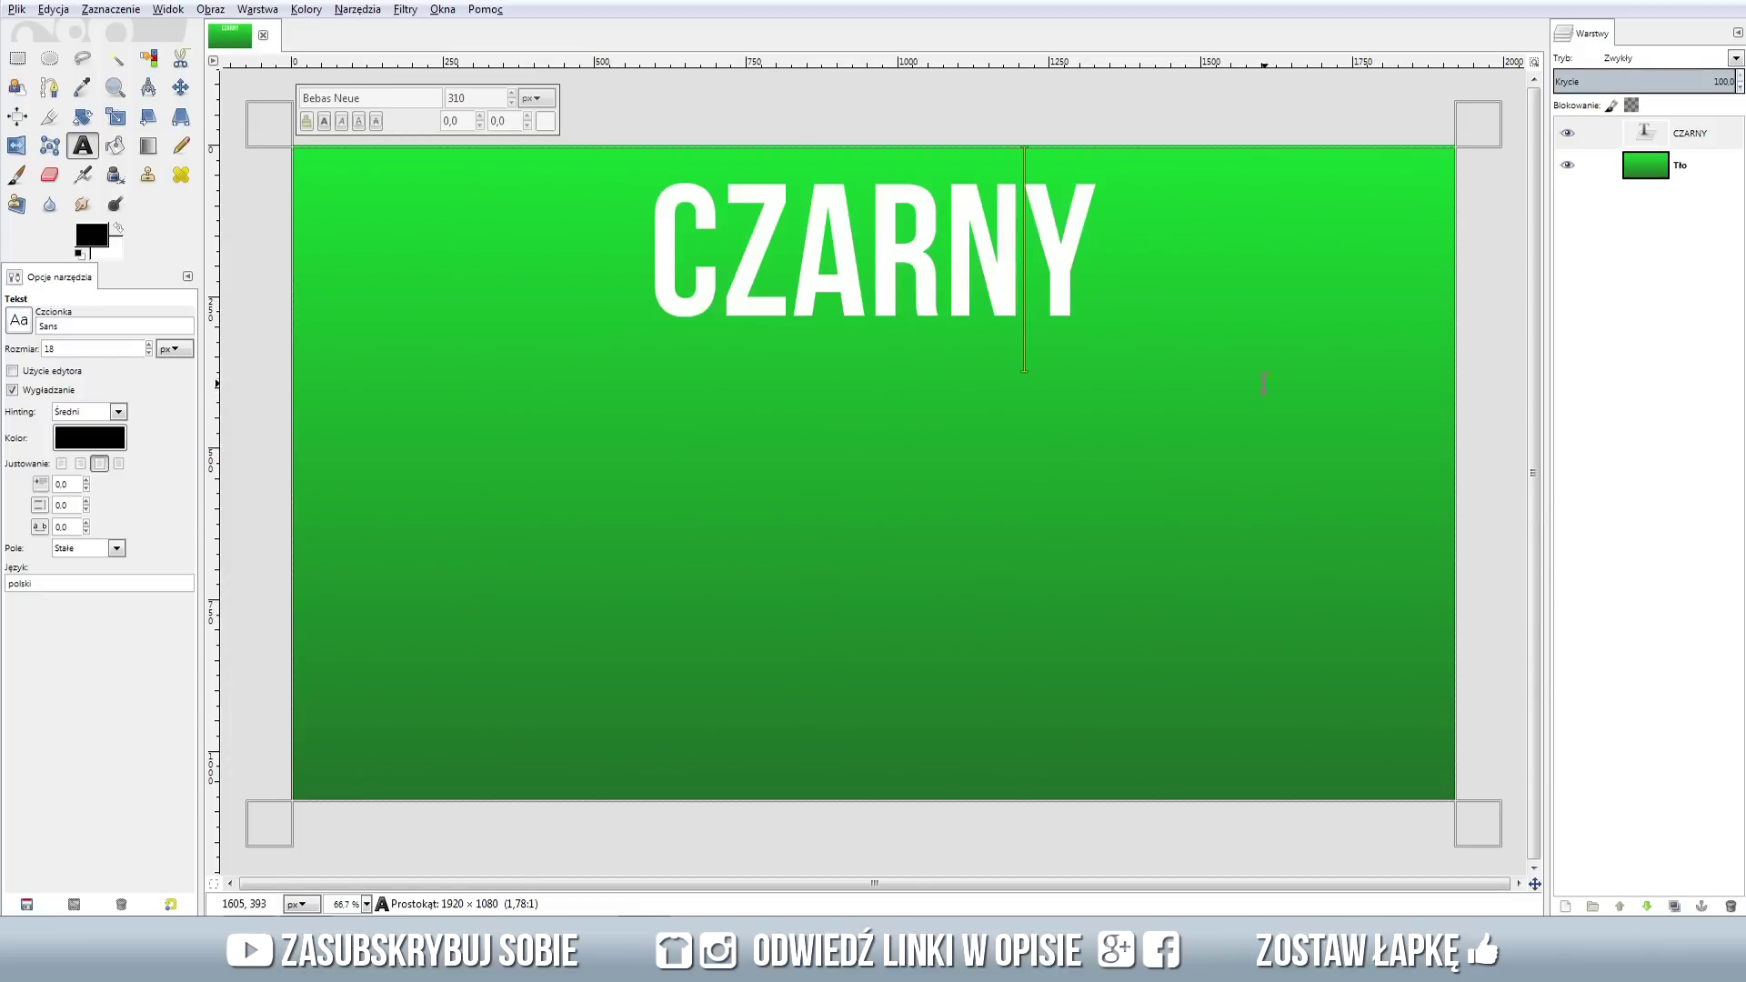
{"action": "key", "text": "ctrl+a"}
{"action": "scroll", "coordinate": [515, 95], "scroll_direction": "up", "scroll_amount": 14}
{"action": "left_click", "coordinate": [643, 358]}
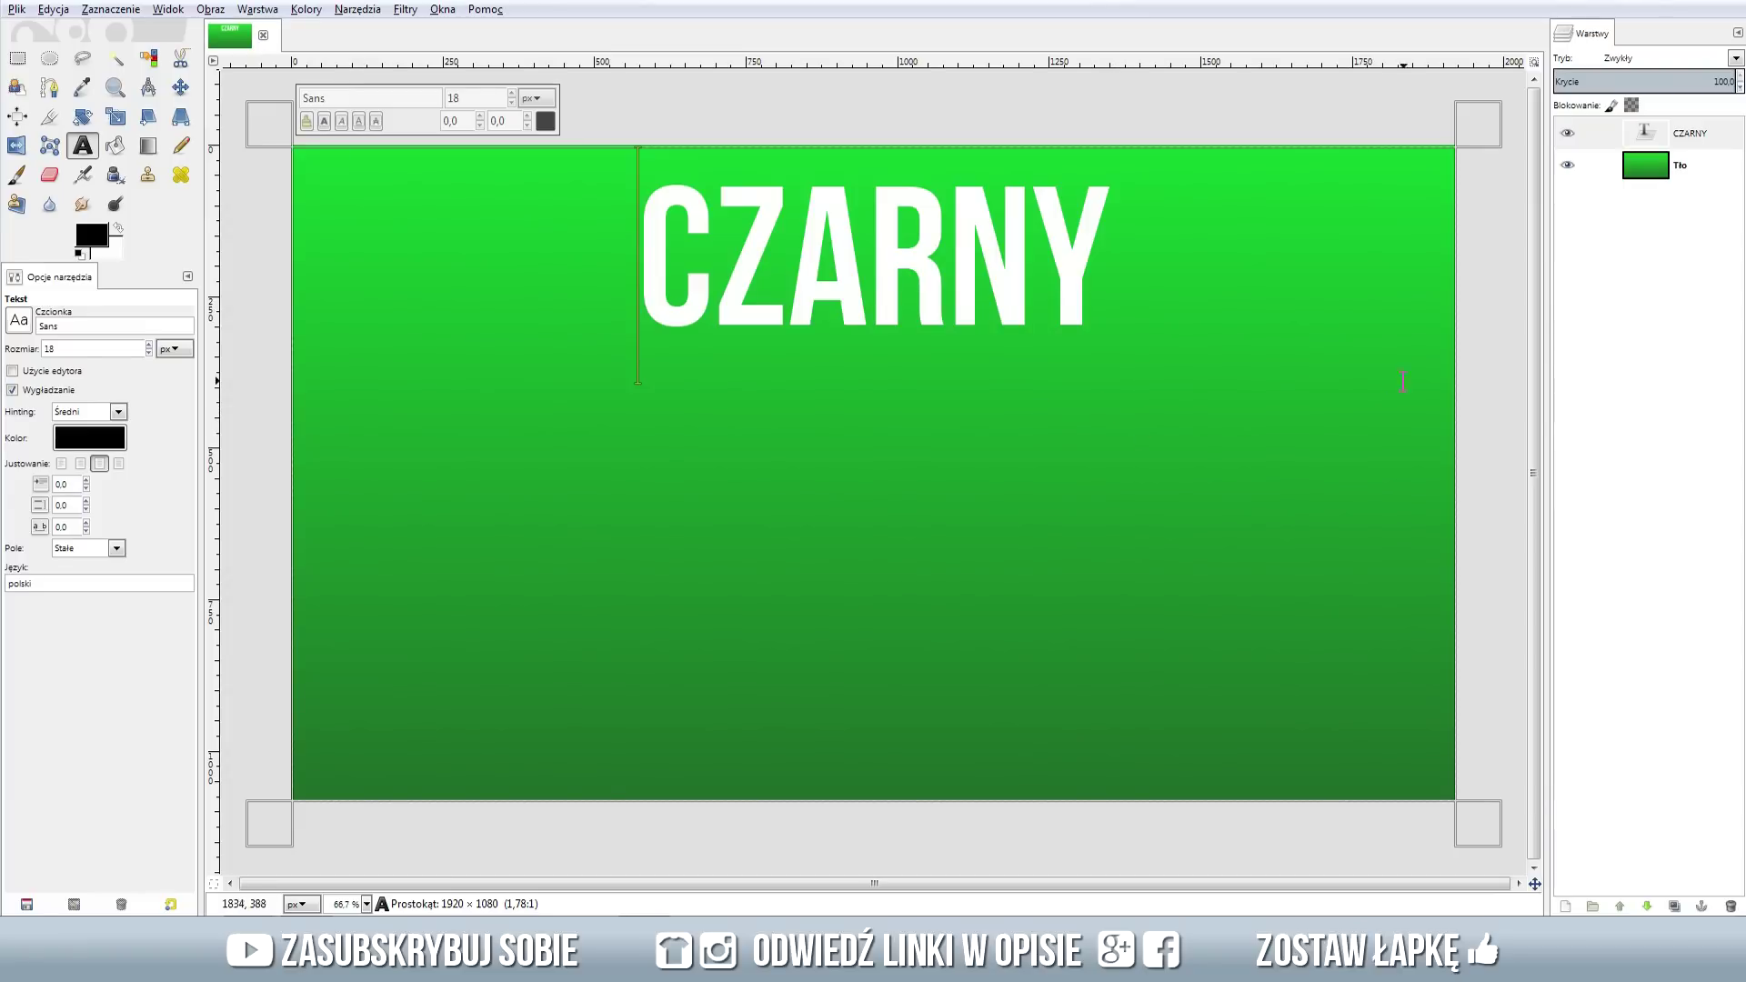
Push CZARNY to mid-canvas with two blank lines, duplicate its layer, hide the top copy and select the lower copy
{"action": "key", "text": "Return"}
{"action": "key", "text": "Return"}
{"action": "key", "text": "Return"}
{"action": "key", "text": "Return"}
{"action": "key", "text": "Return"}
{"action": "key", "text": "Return"}
{"action": "key", "text": "Return"}
{"action": "key", "text": "Return"}
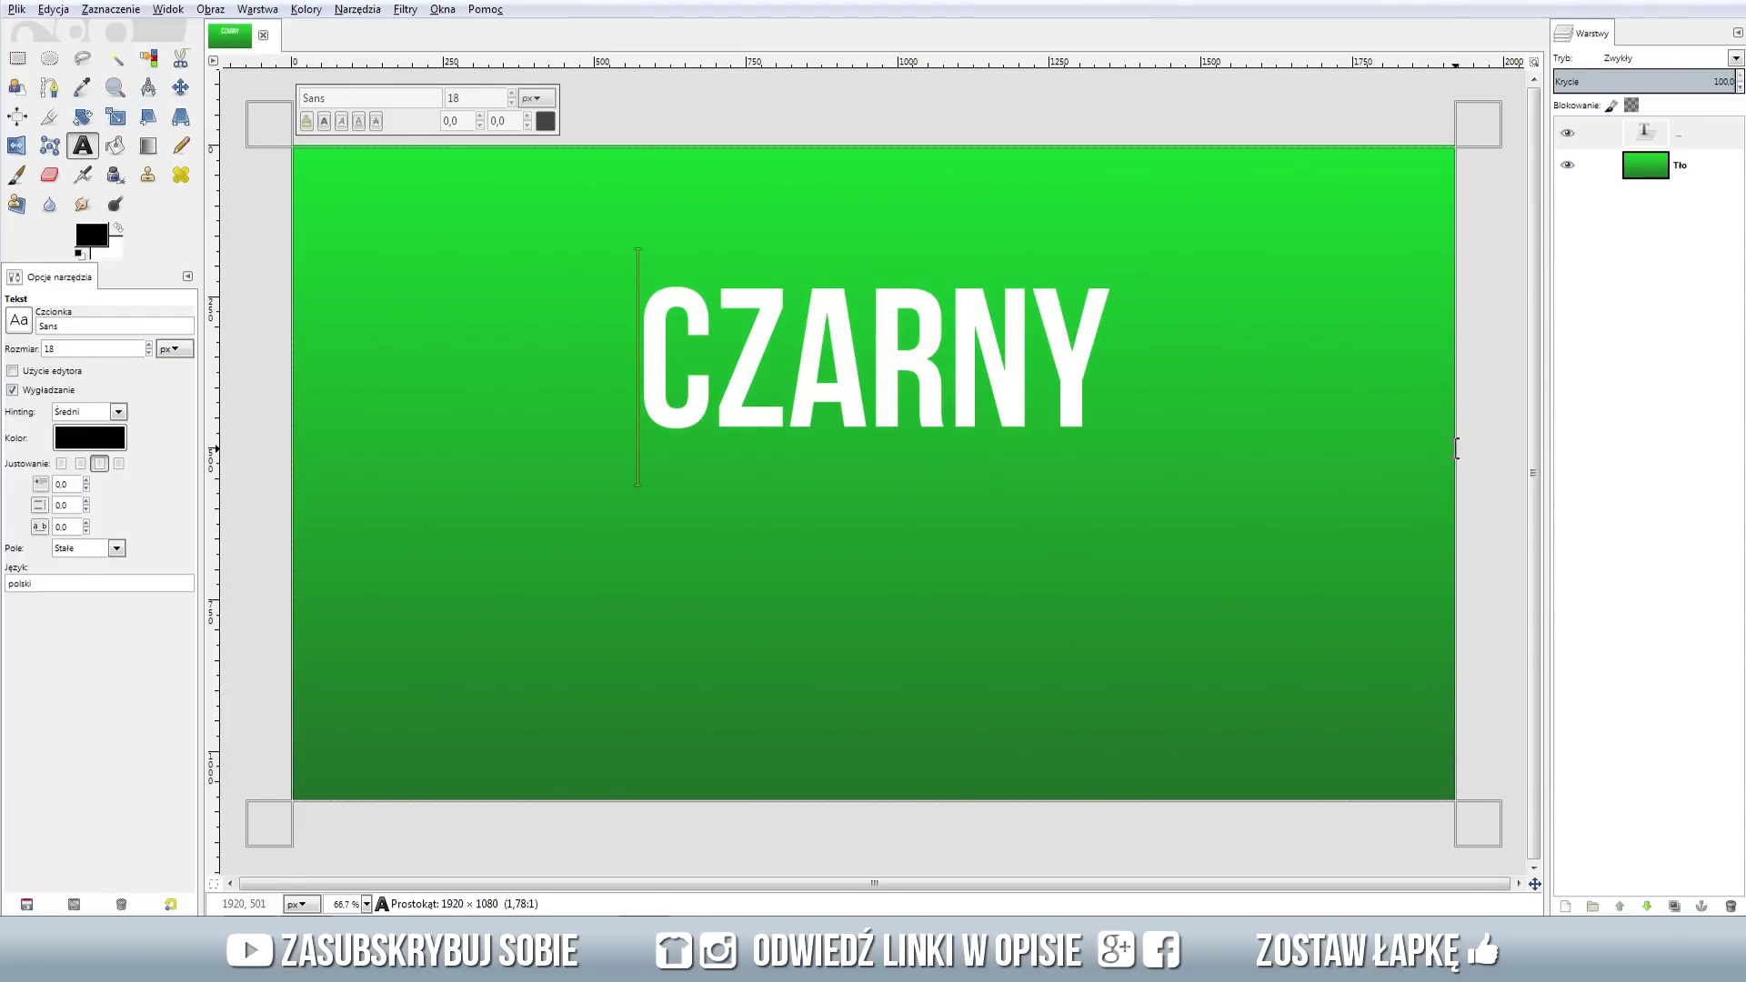
{"action": "key", "text": "Return"}
{"action": "key", "text": "Return"}
{"action": "key", "text": "Return"}
{"action": "key", "text": "Return"}
{"action": "key", "text": "Return"}
{"action": "key", "text": "Return"}
{"action": "key", "text": "Return"}
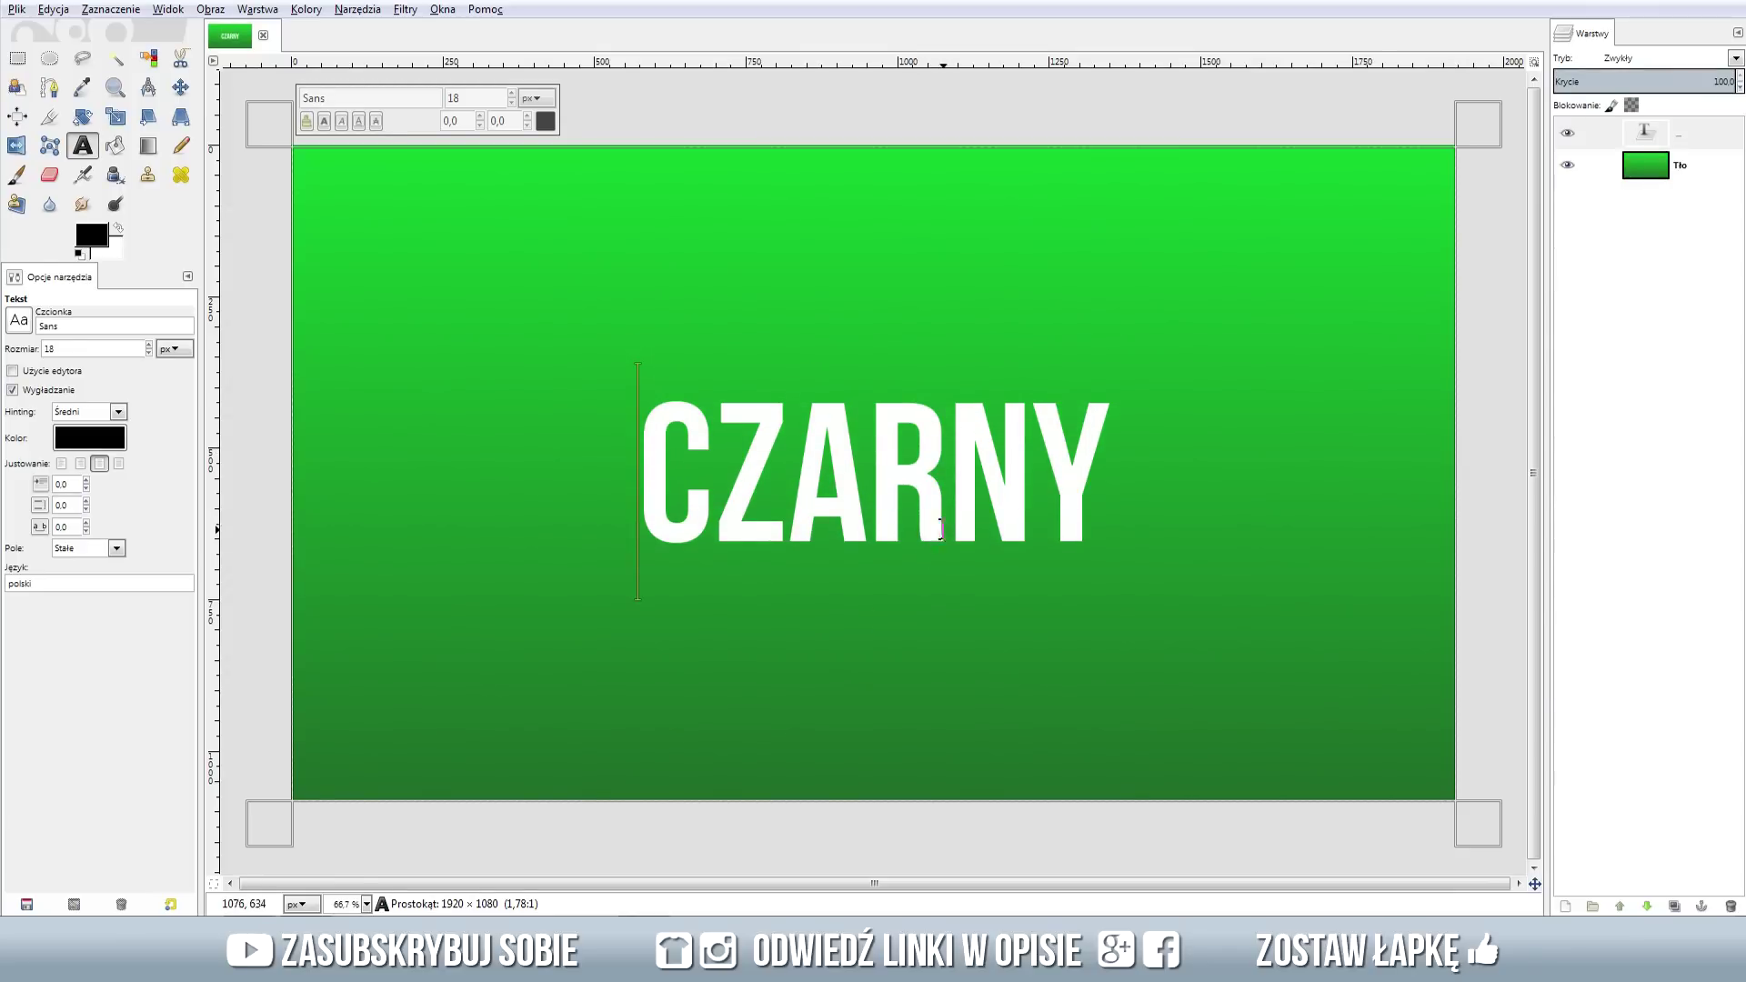
{"action": "left_click", "coordinate": [1639, 136]}
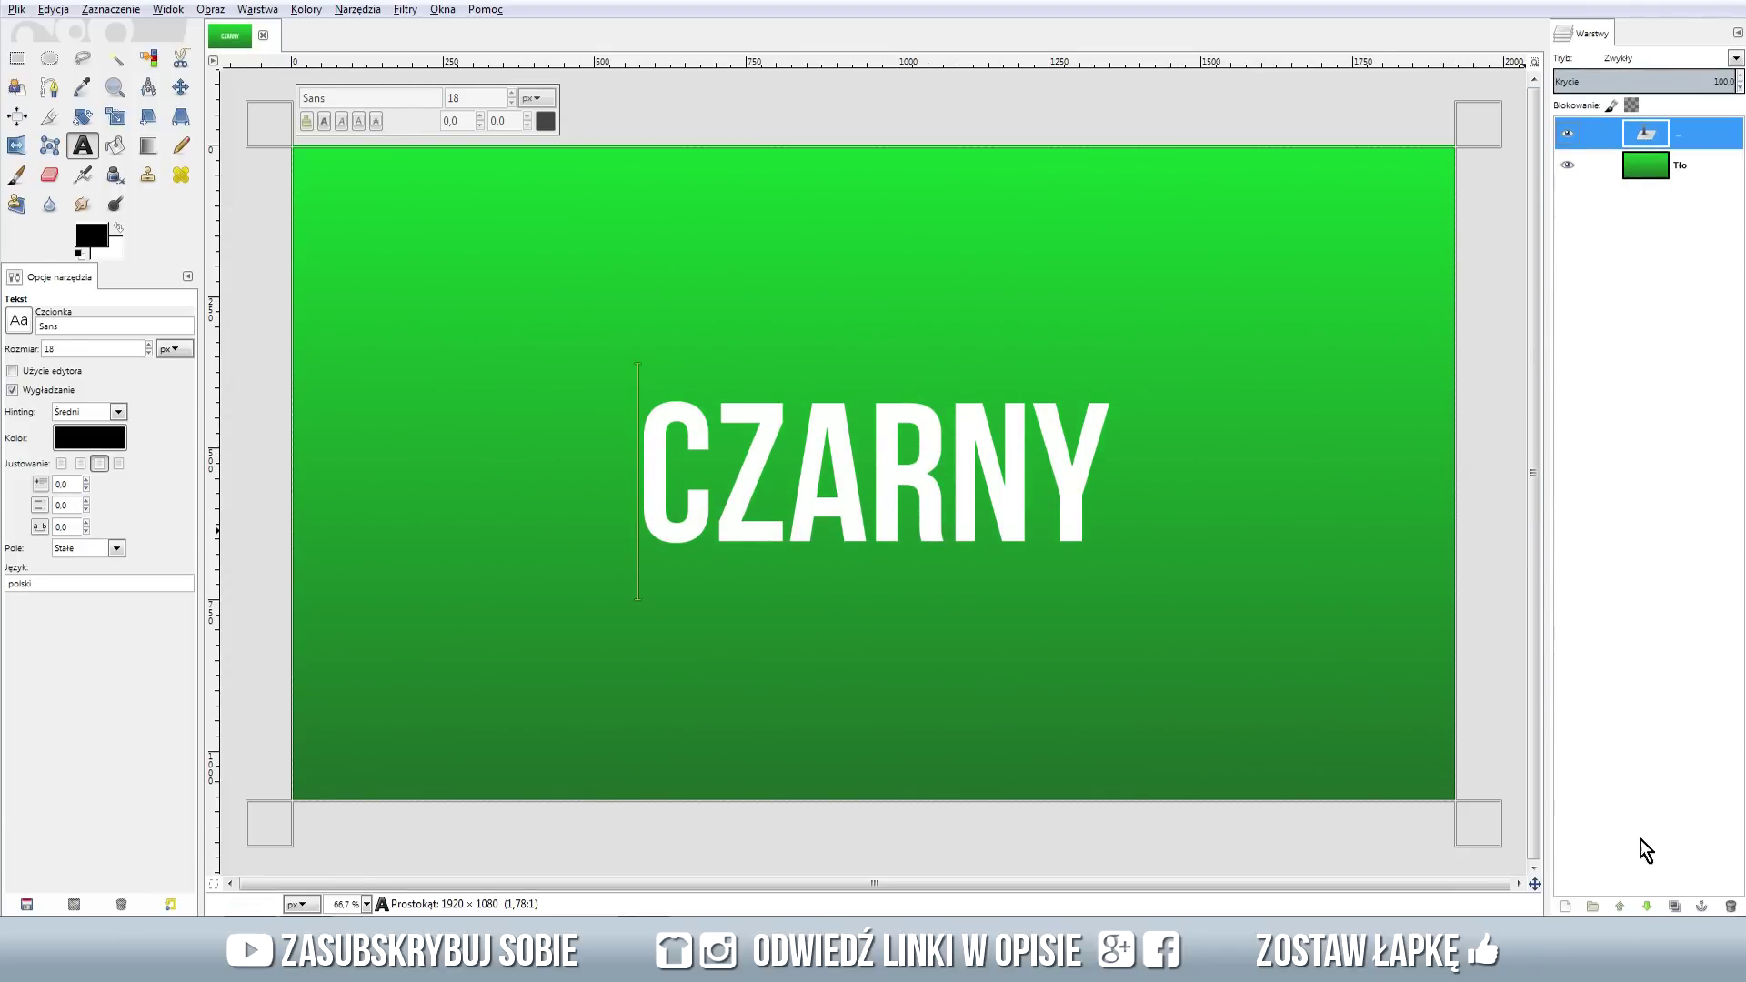
{"action": "left_click", "coordinate": [1674, 906]}
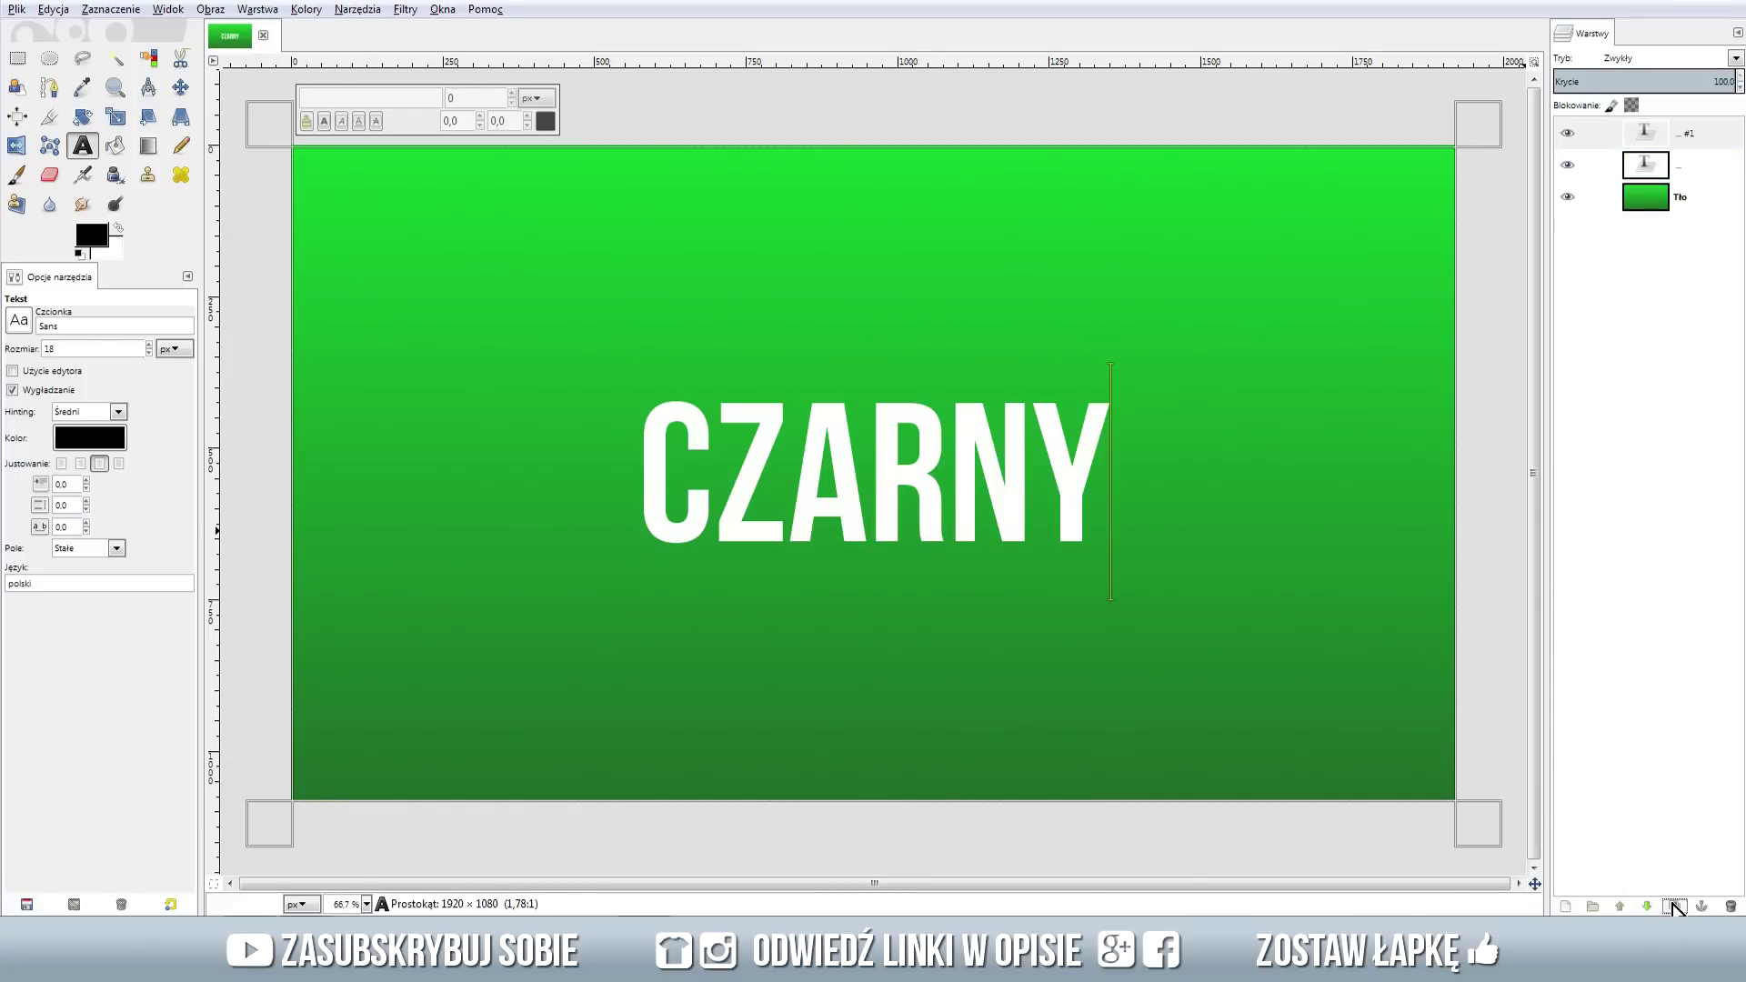
{"action": "left_click", "coordinate": [1568, 135]}
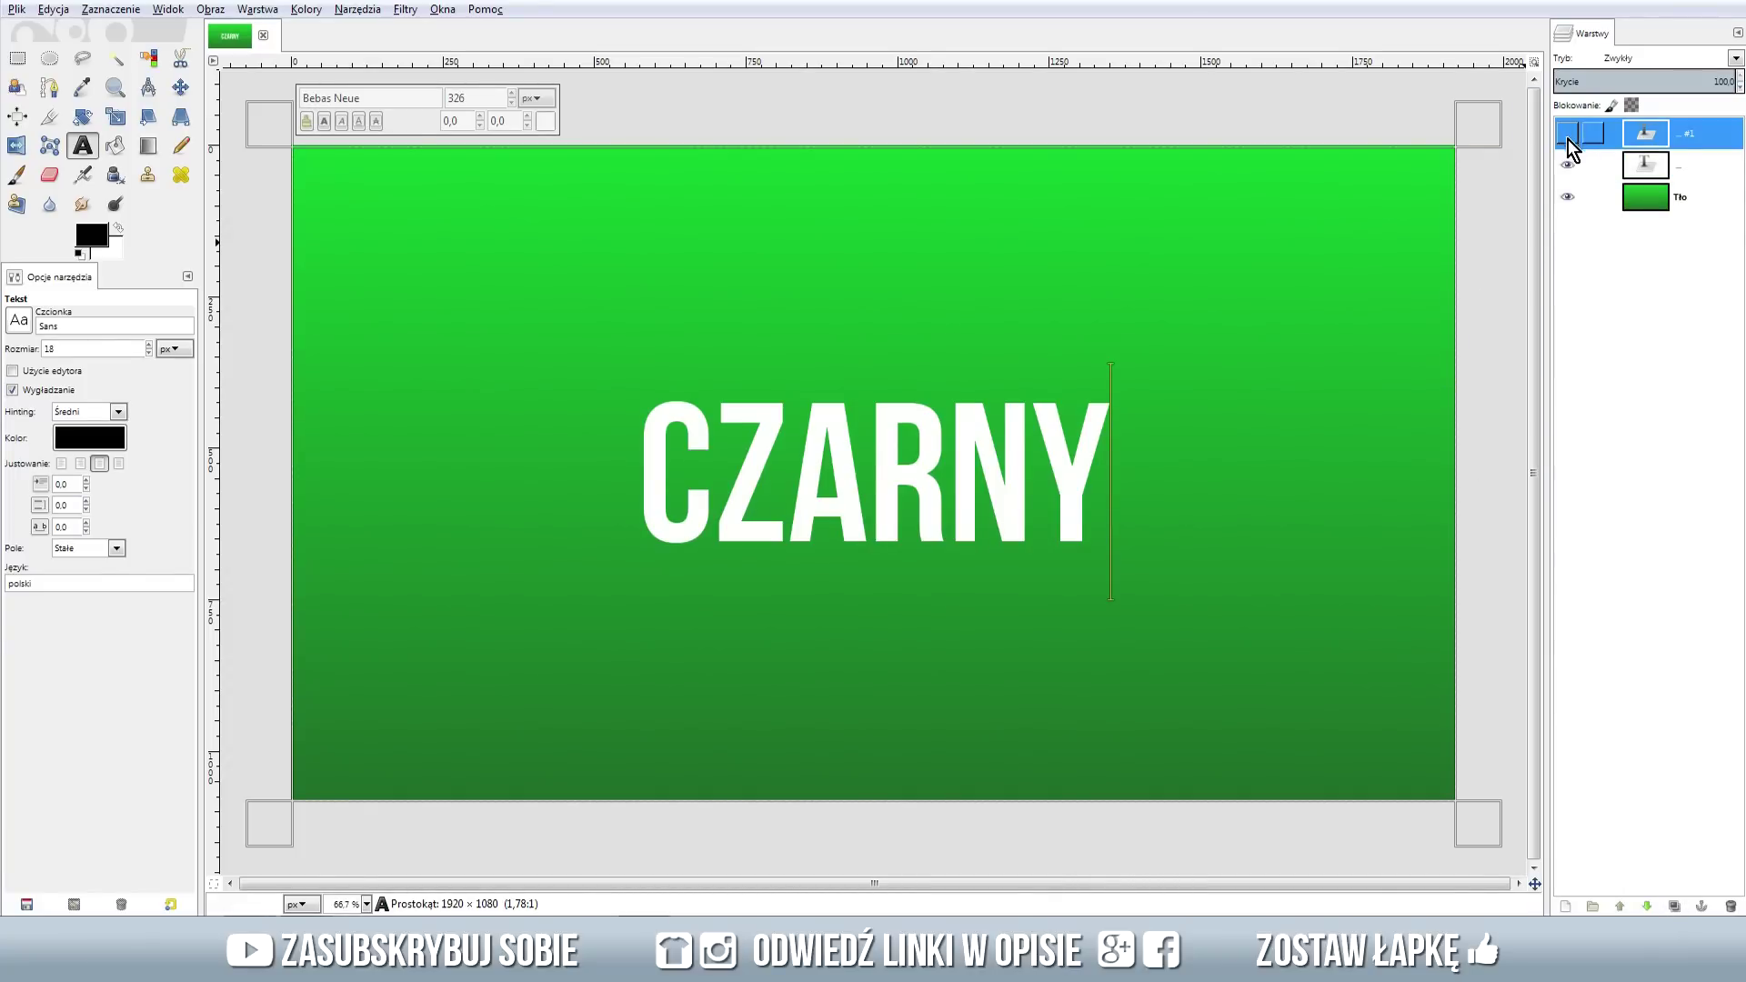
{"action": "left_click", "coordinate": [1629, 168]}
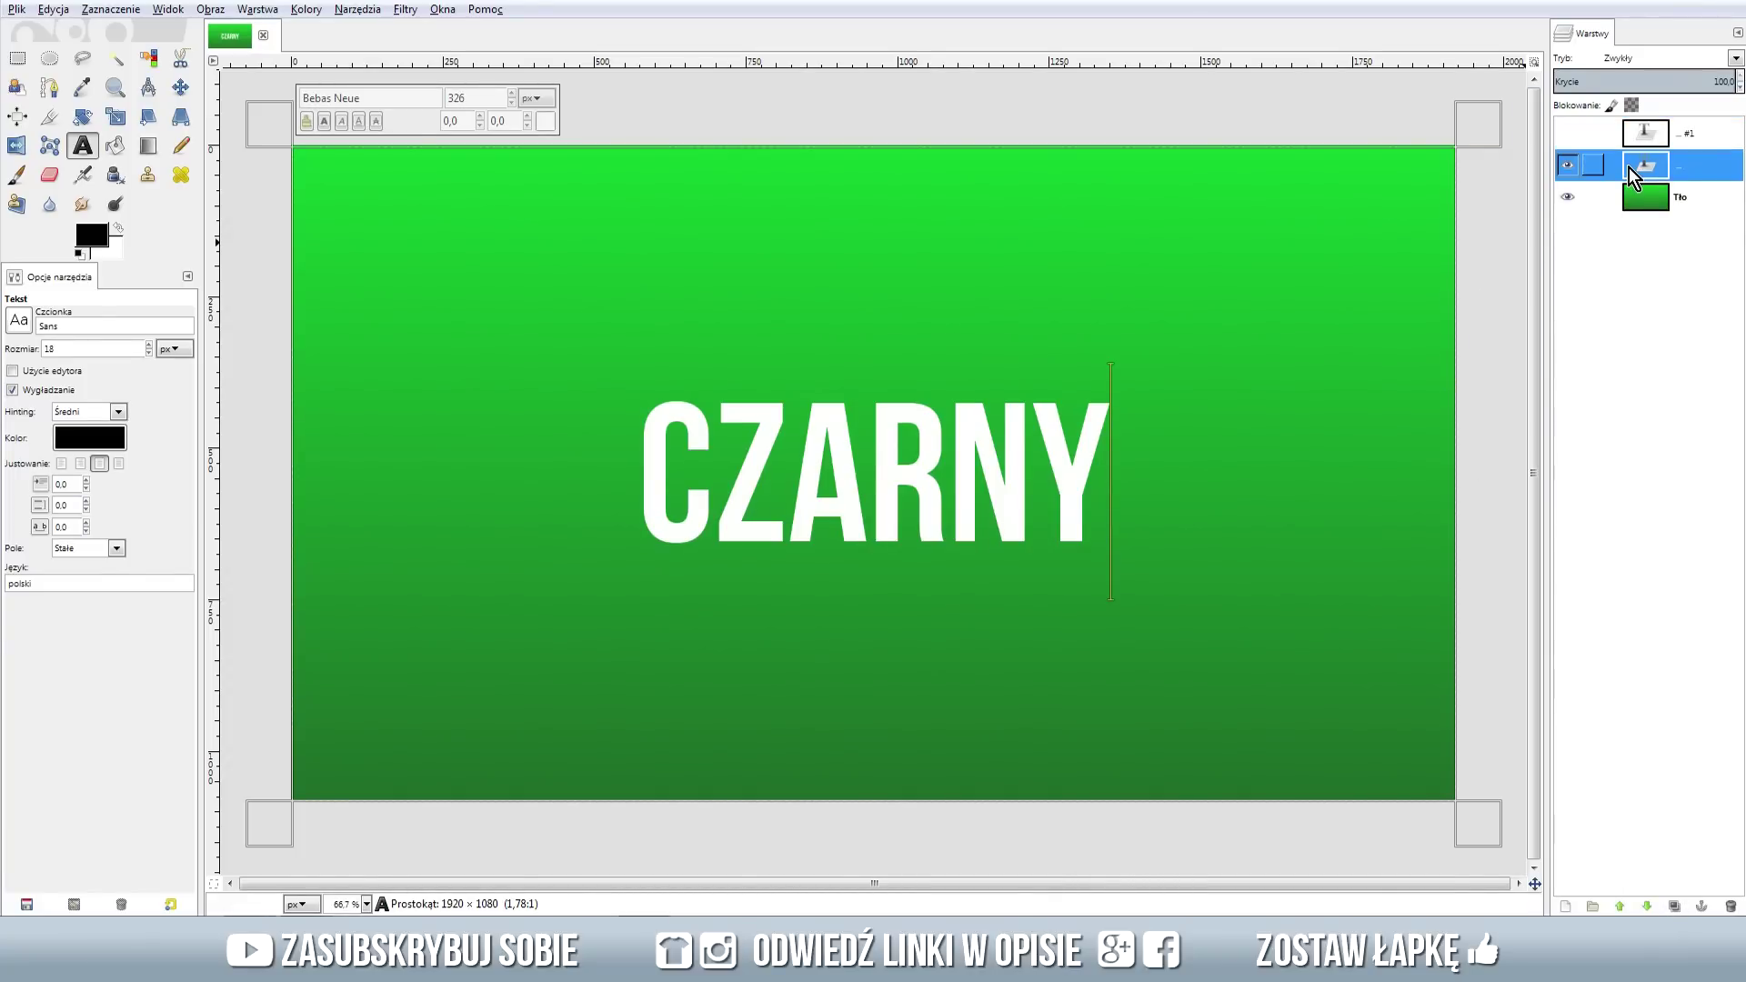
{"action": "left_click", "coordinate": [407, 12]}
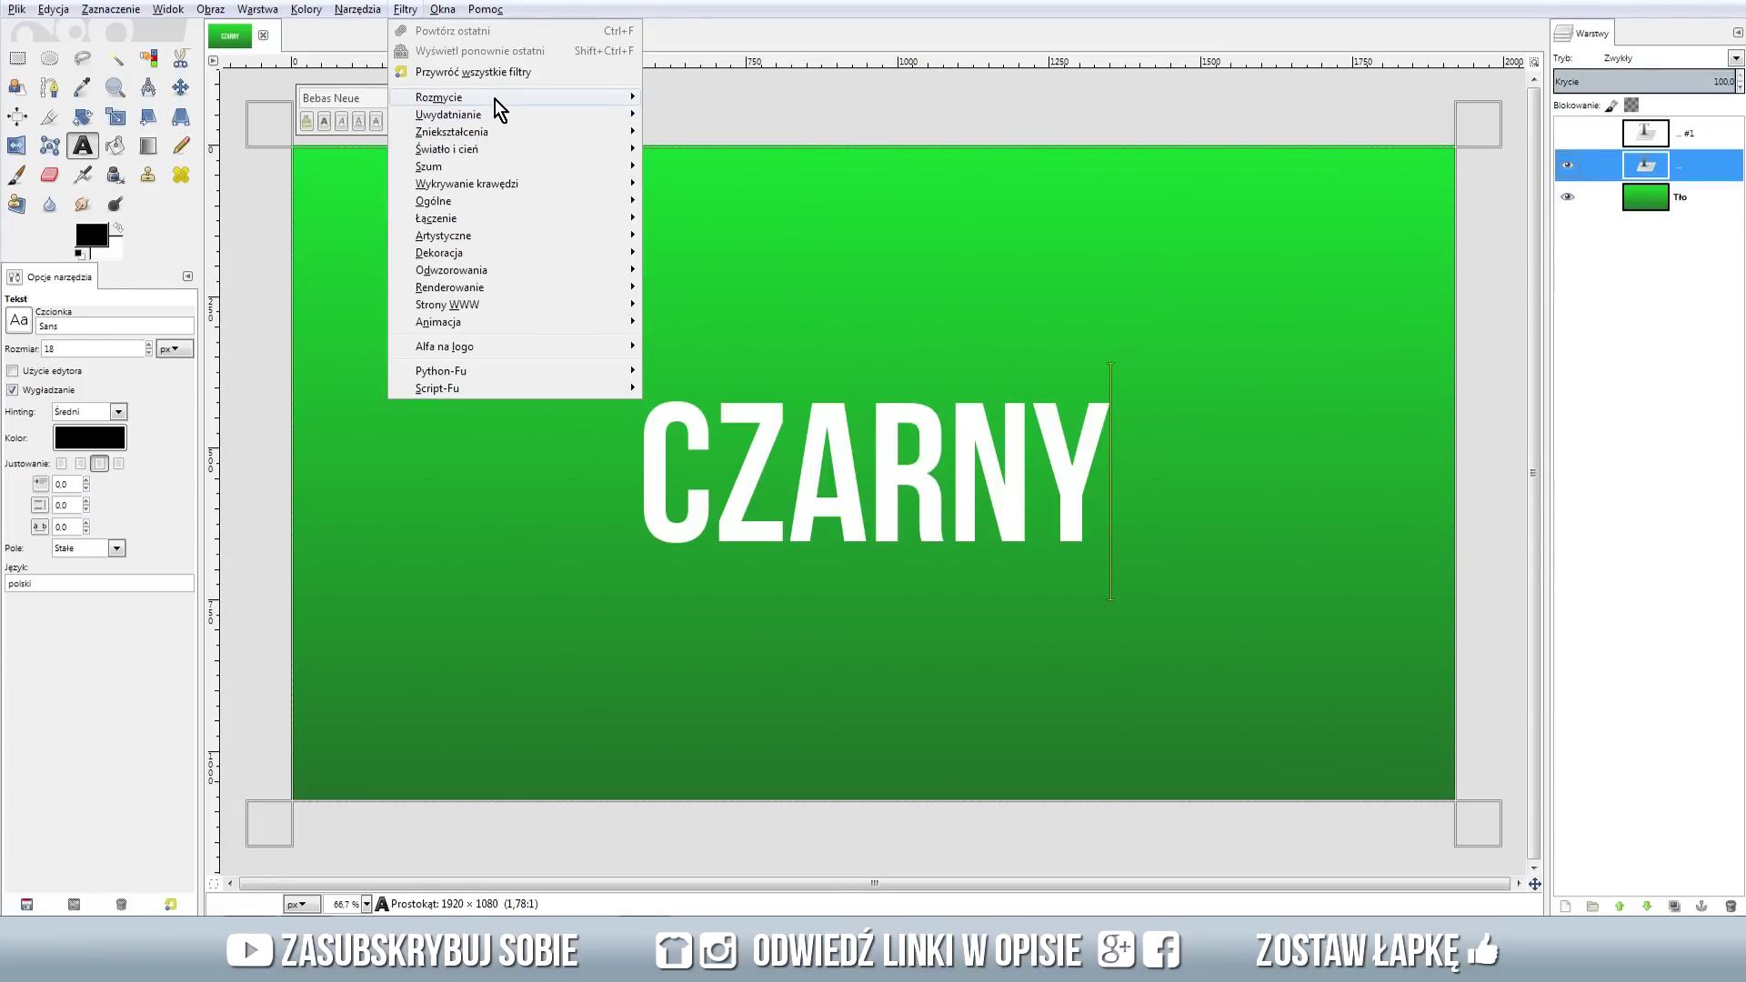
{"action": "mouse_move", "coordinate": [440, 97]}
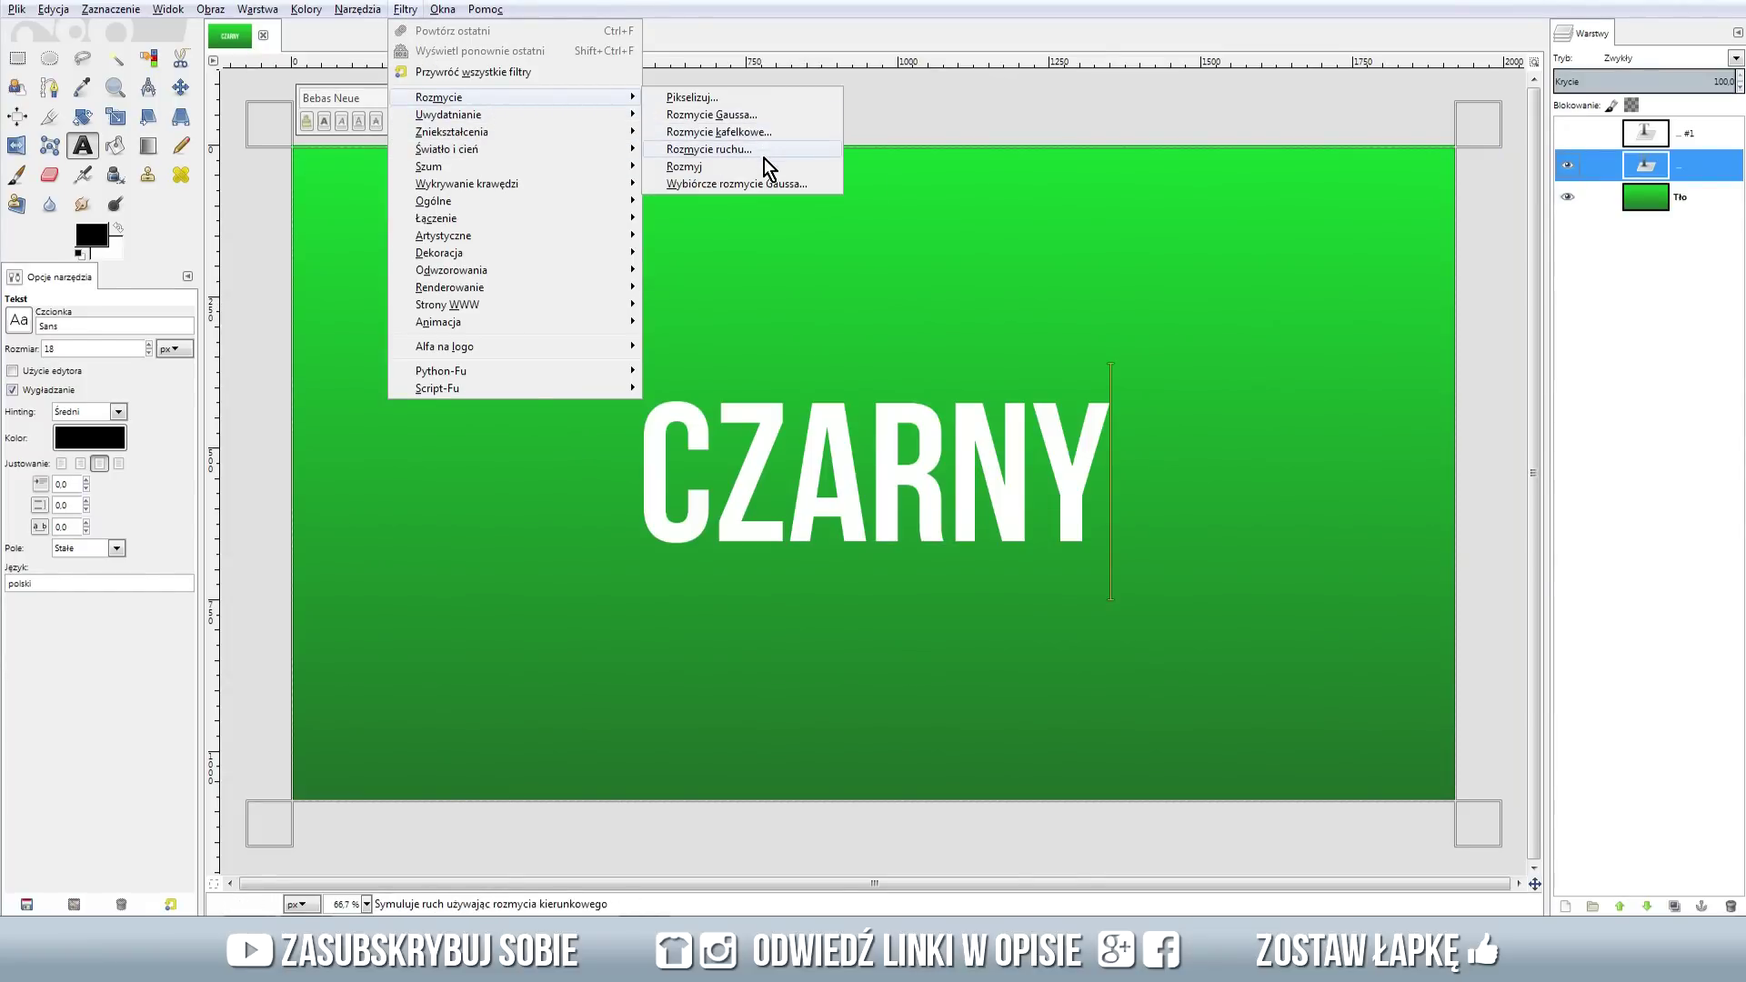
Apply a linear motion blur of length 256 at angle 225 to the lower CZARNY copy
{"action": "left_click", "coordinate": [764, 154]}
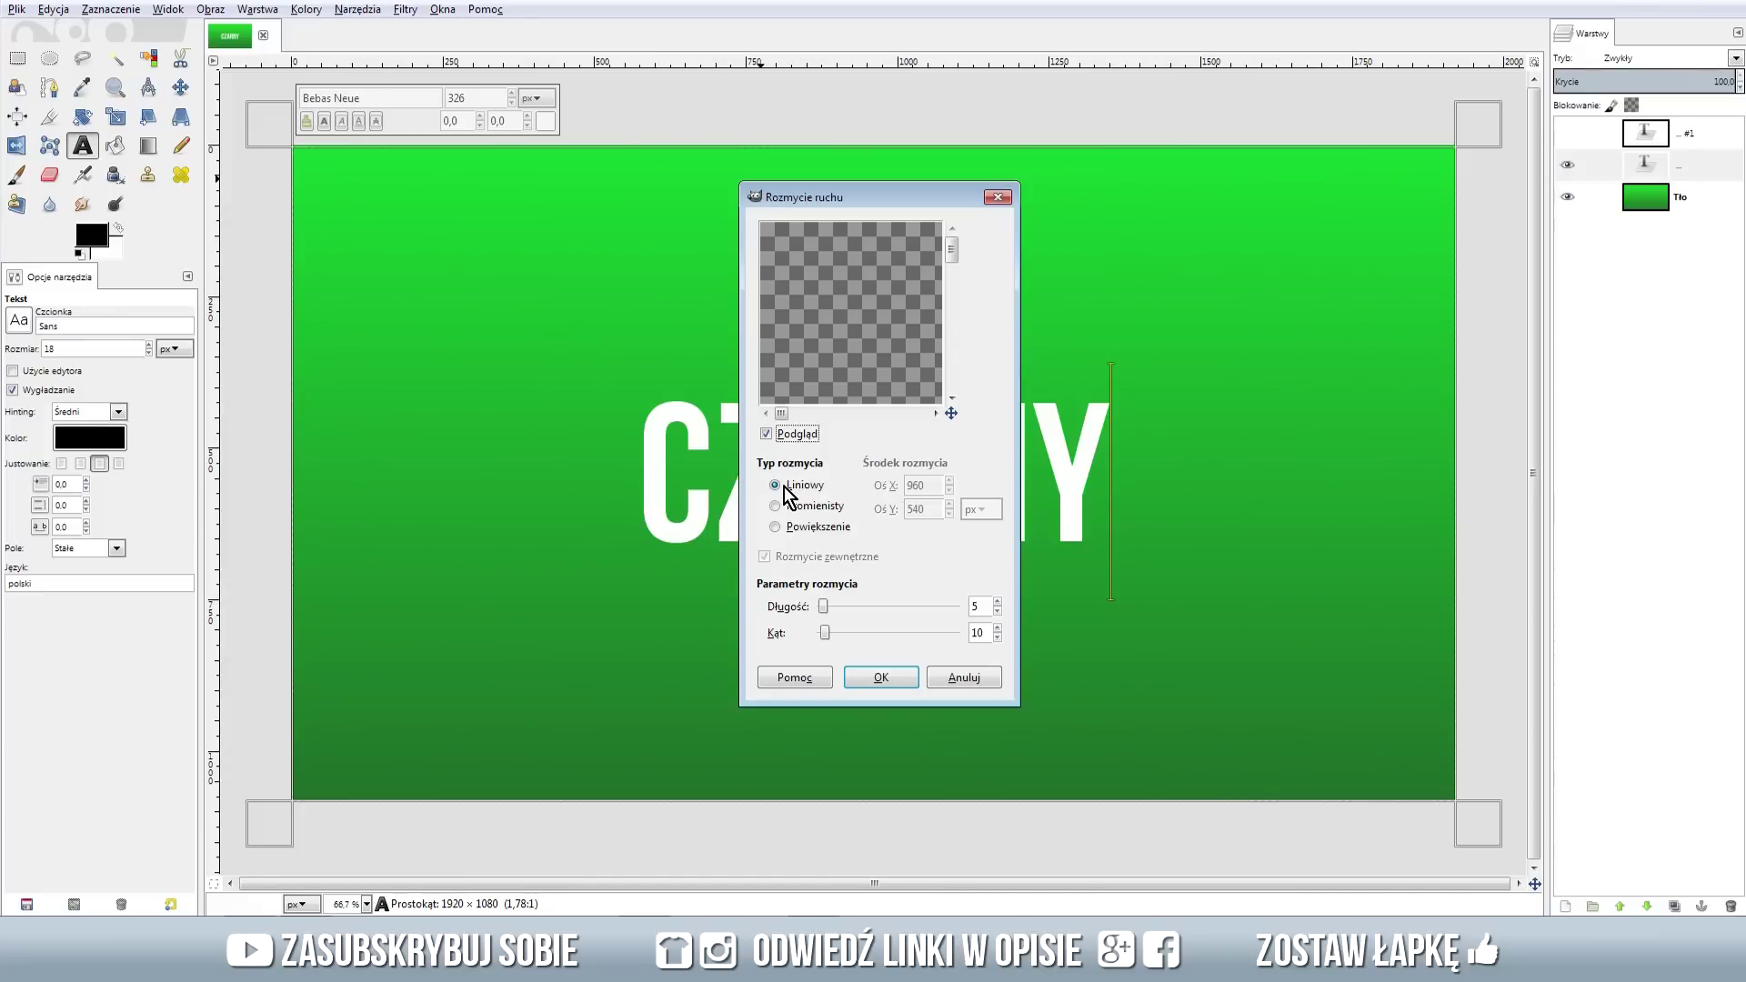
{"action": "left_click_drag", "start_coordinate": [822, 606], "coordinate": [947, 610]}
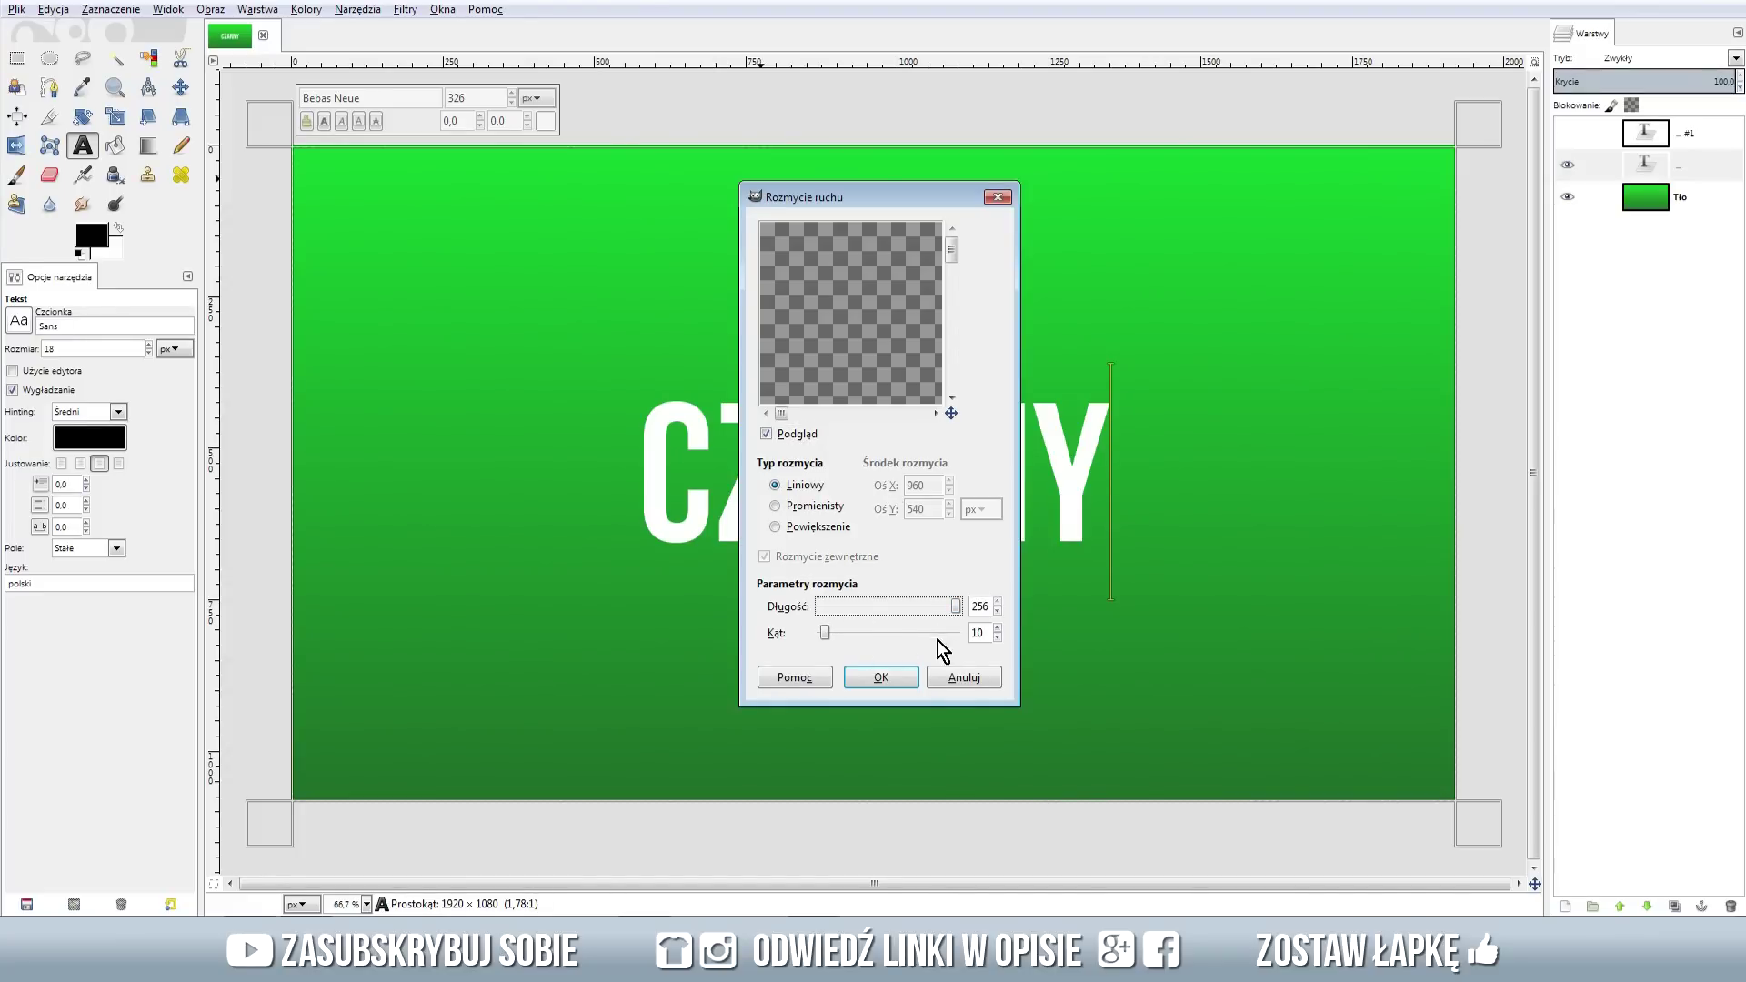
{"action": "left_click_drag", "start_coordinate": [981, 634], "coordinate": [959, 635]}
{"action": "type", "text": "225"}
{"action": "key", "text": "Return"}
{"action": "left_click_drag", "start_coordinate": [950, 413], "coordinate": [979, 441]}
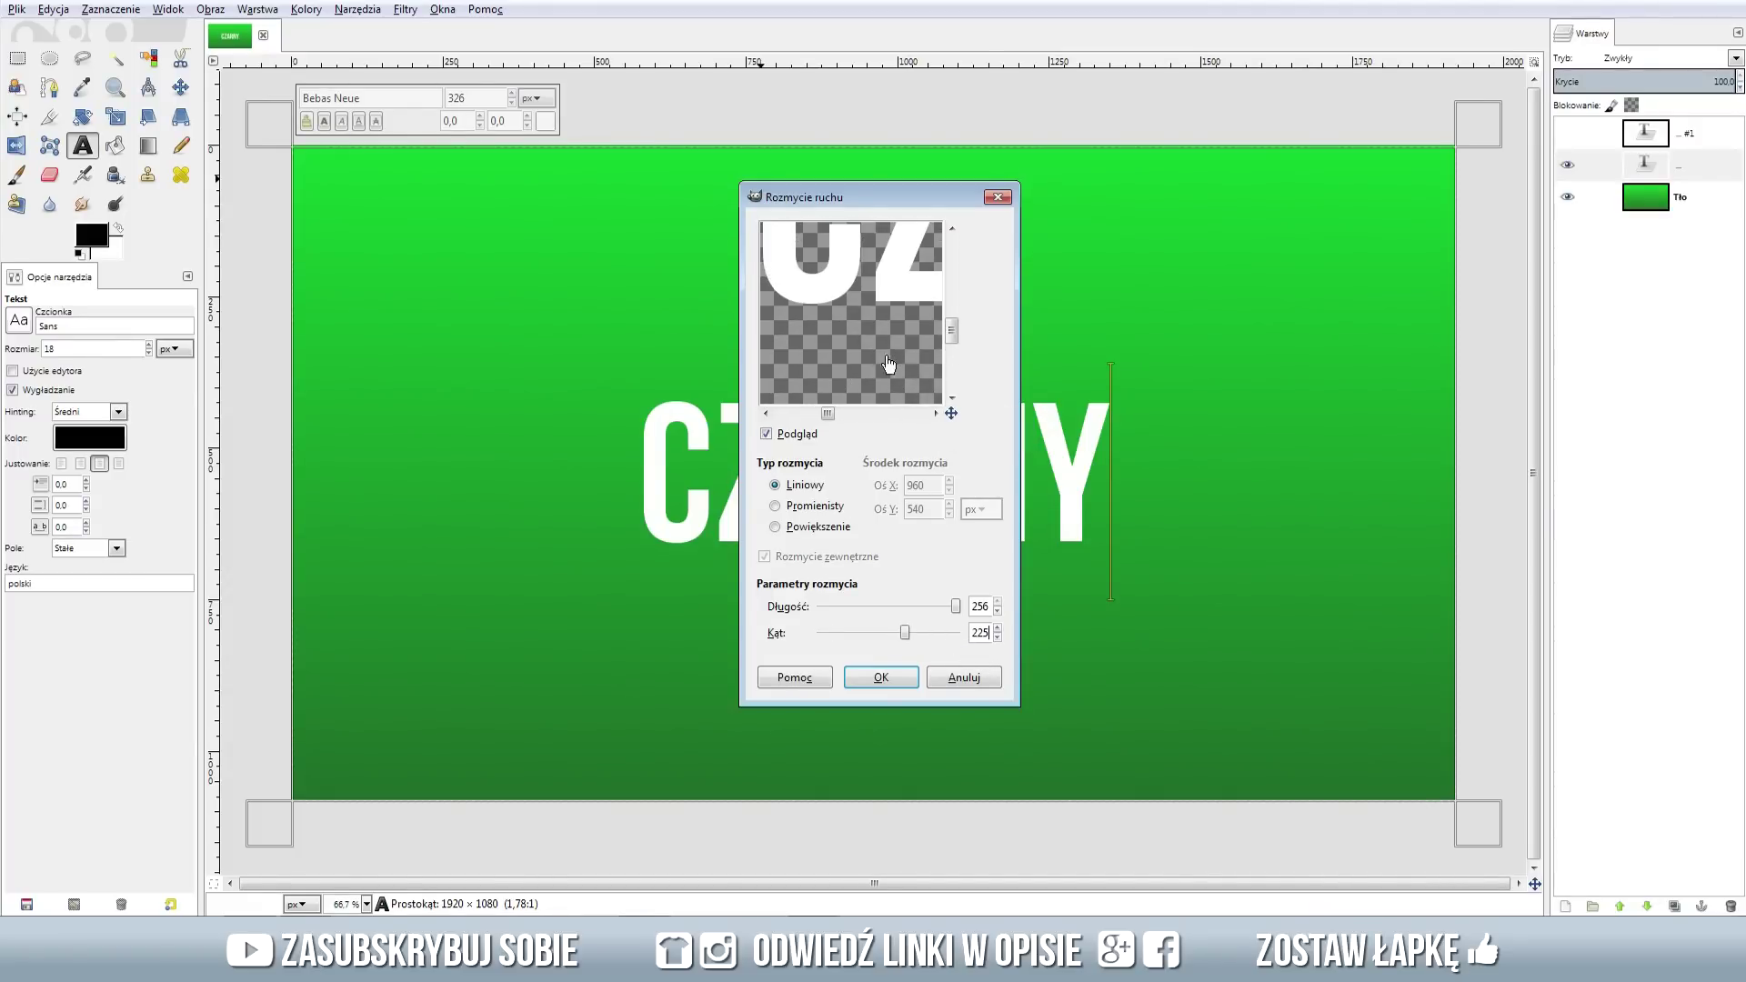
{"action": "left_click", "coordinate": [896, 677]}
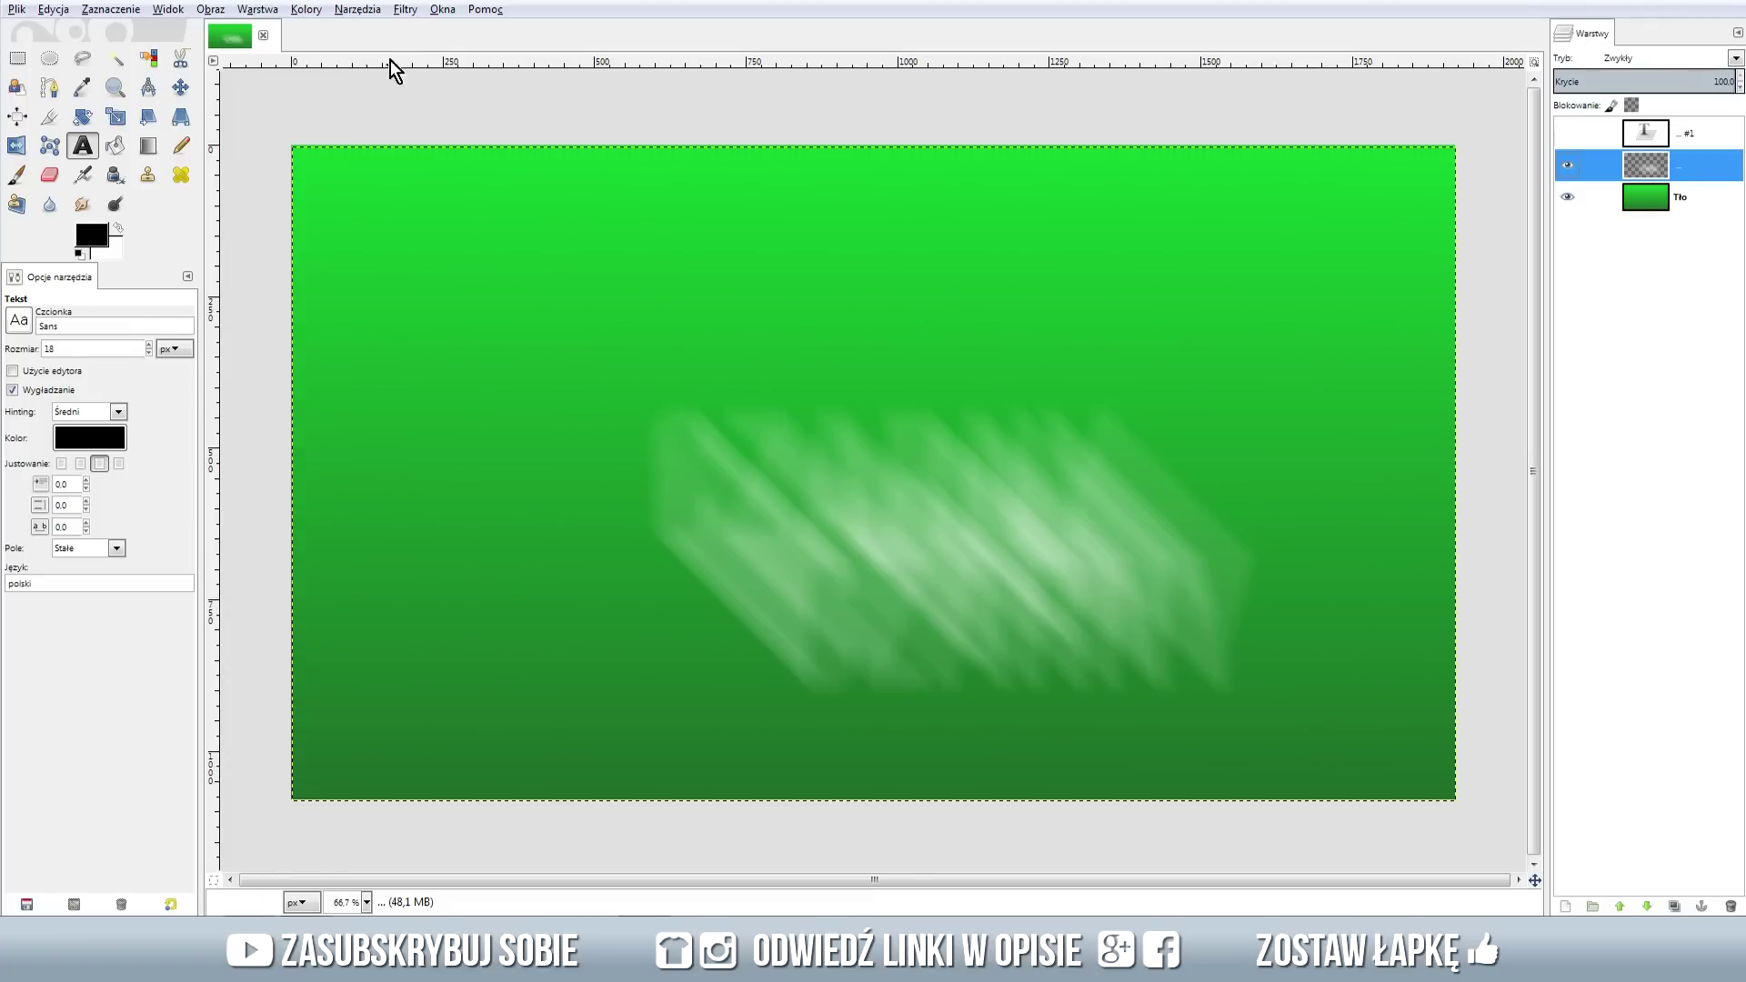
{"action": "left_click", "coordinate": [309, 10]}
Invert the blurred streaks and bucket-fill them with solid black
{"action": "left_click", "coordinate": [357, 238]}
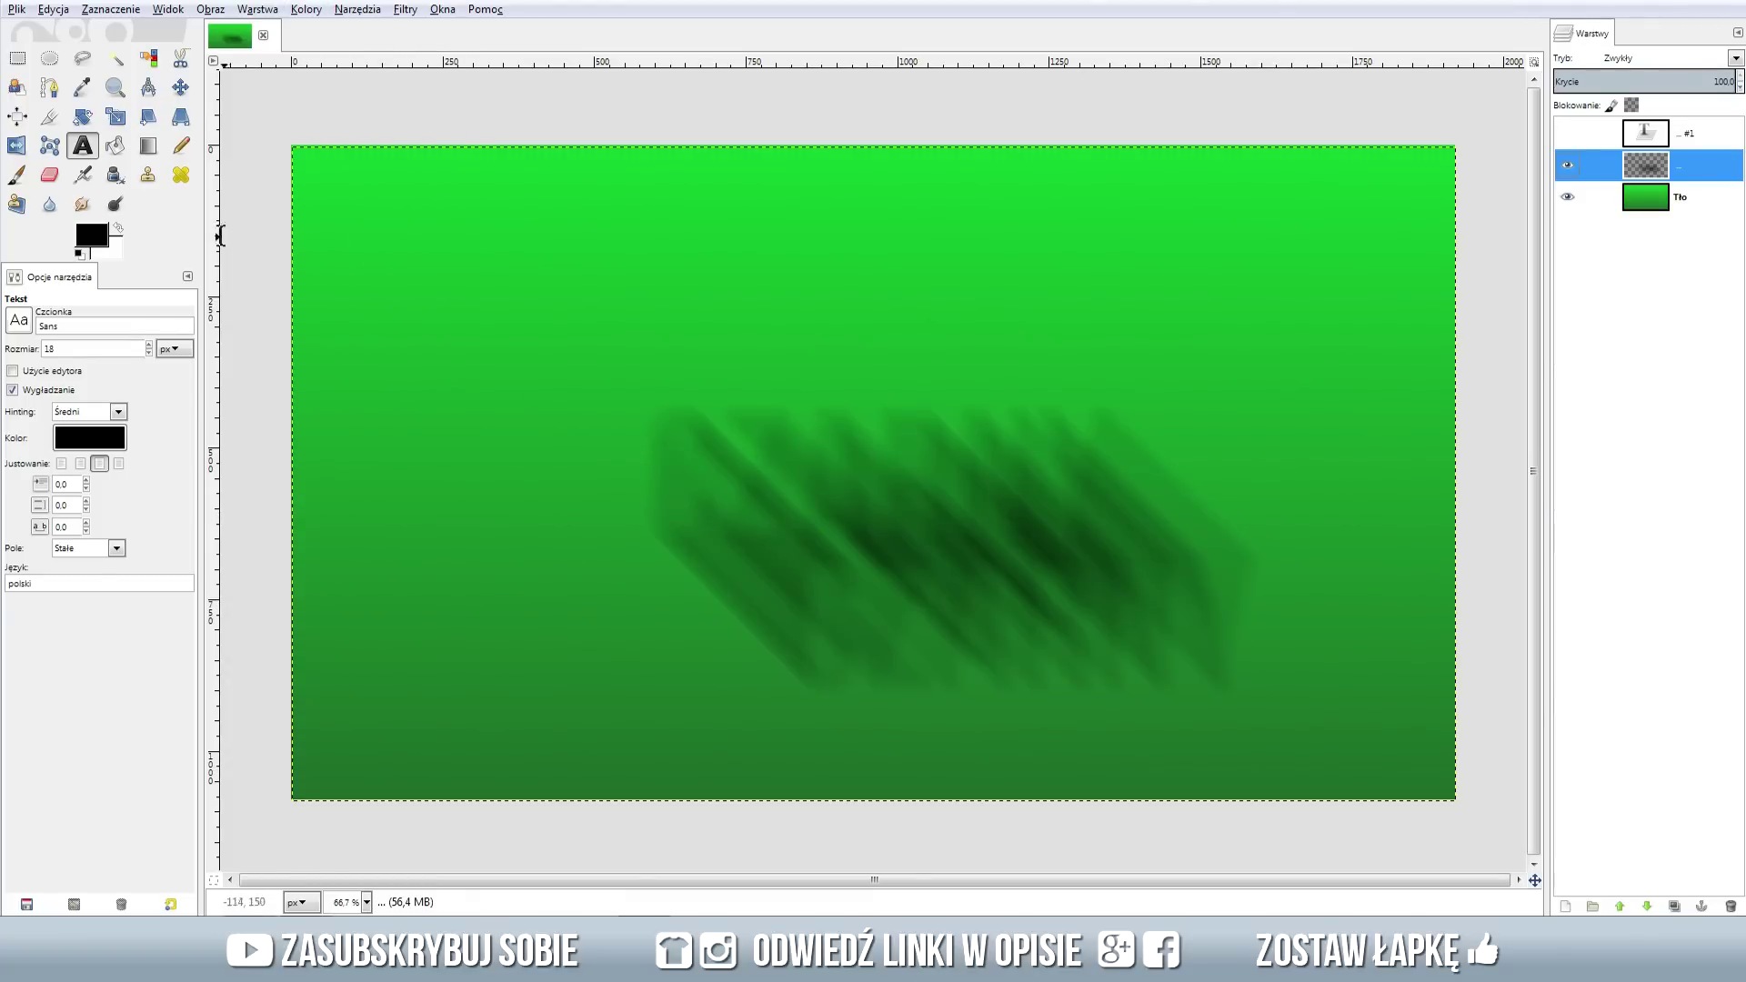
{"action": "left_click", "coordinate": [125, 150]}
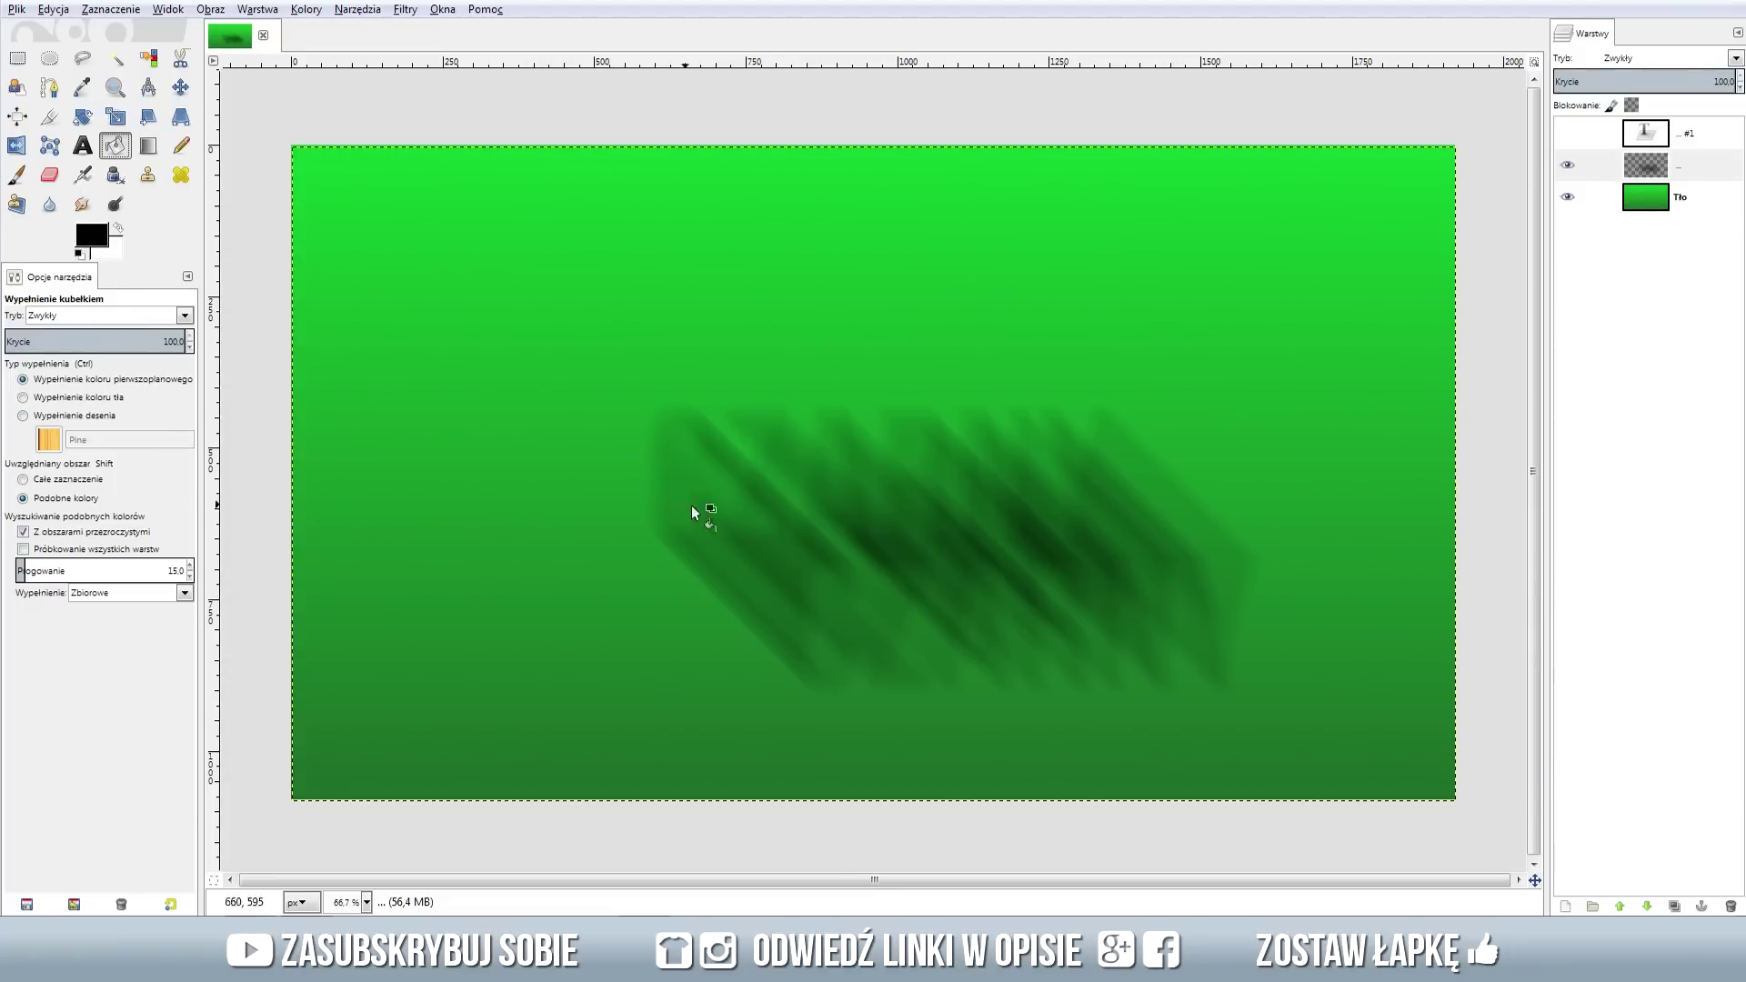
{"action": "left_click", "coordinate": [1015, 561]}
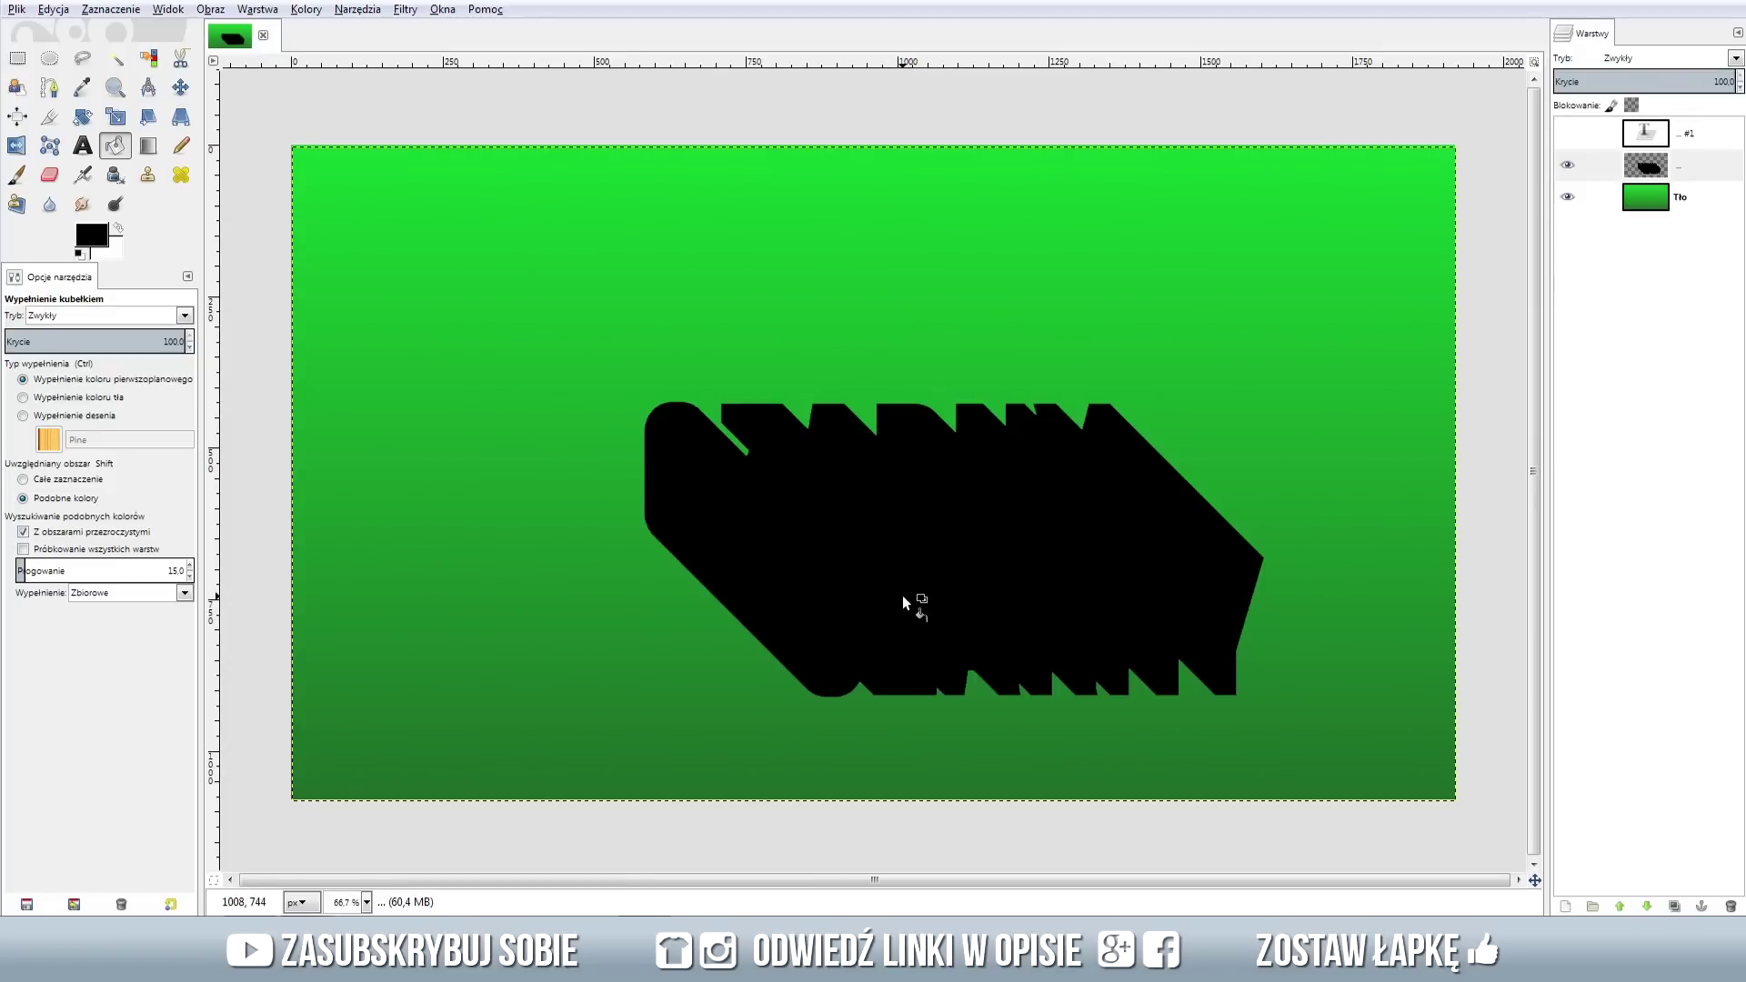
Raise the fill threshold to 144.5, show the white text again, and duplicate the shadow layer
{"action": "left_click", "coordinate": [93, 570]}
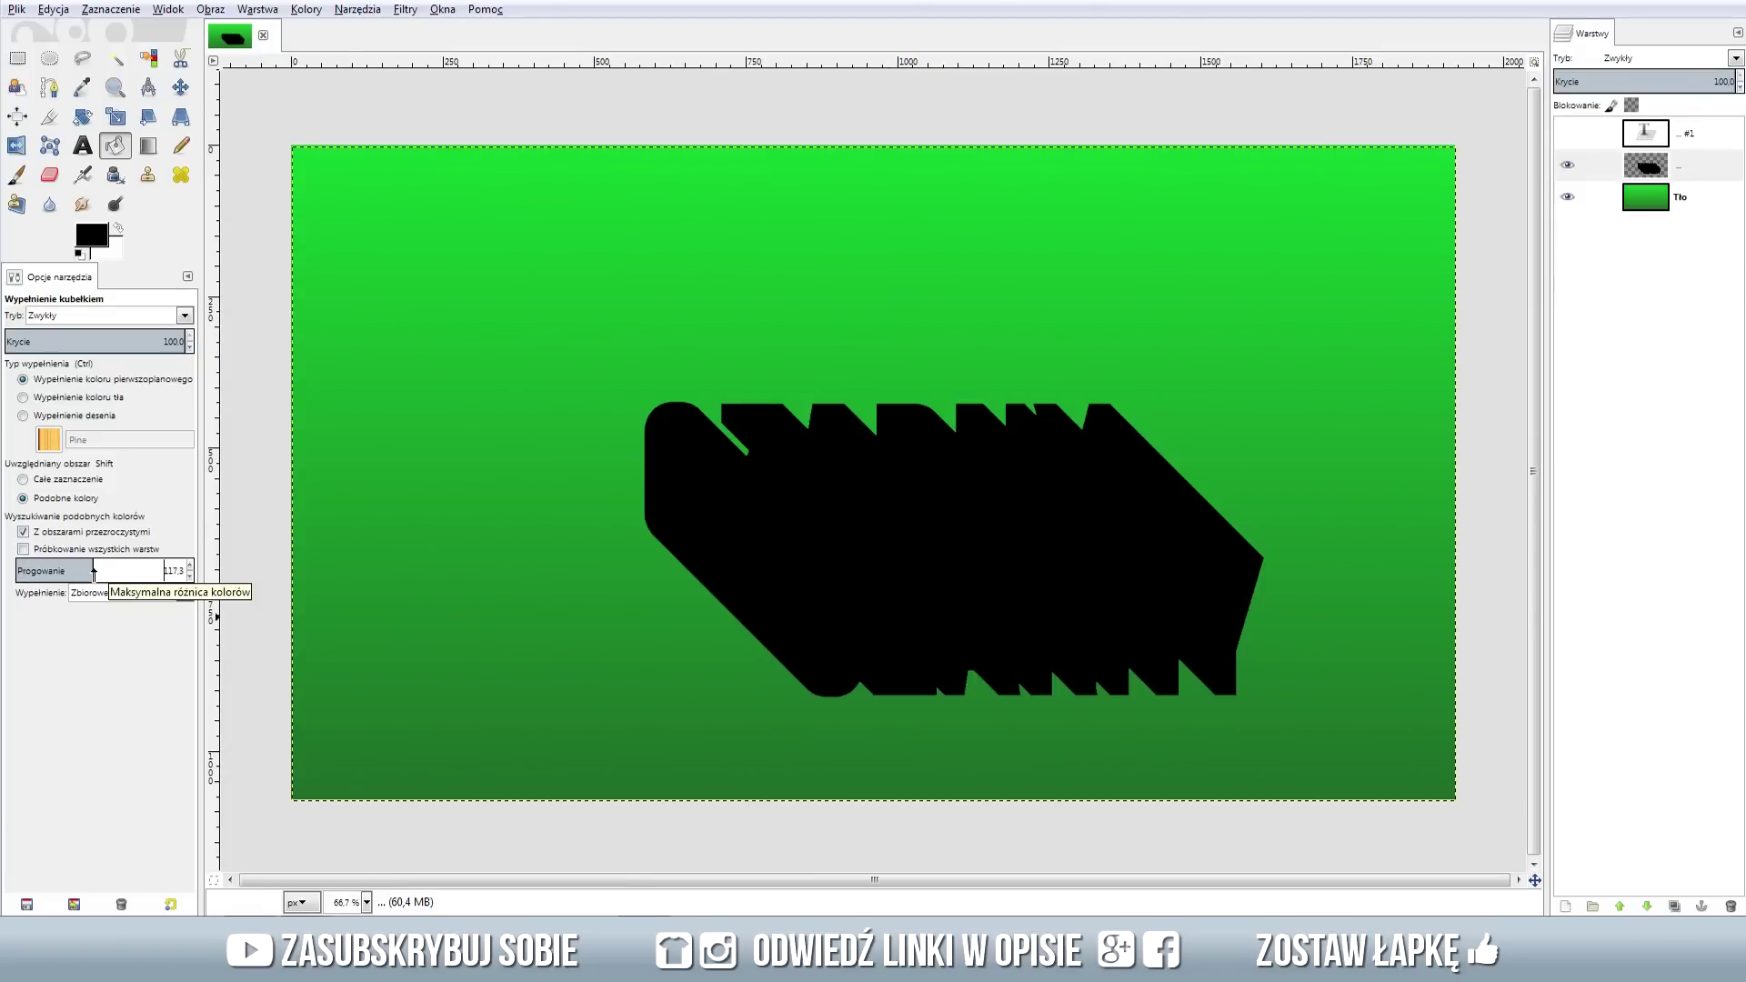
{"action": "left_click_drag", "start_coordinate": [95, 570], "coordinate": [111, 571]}
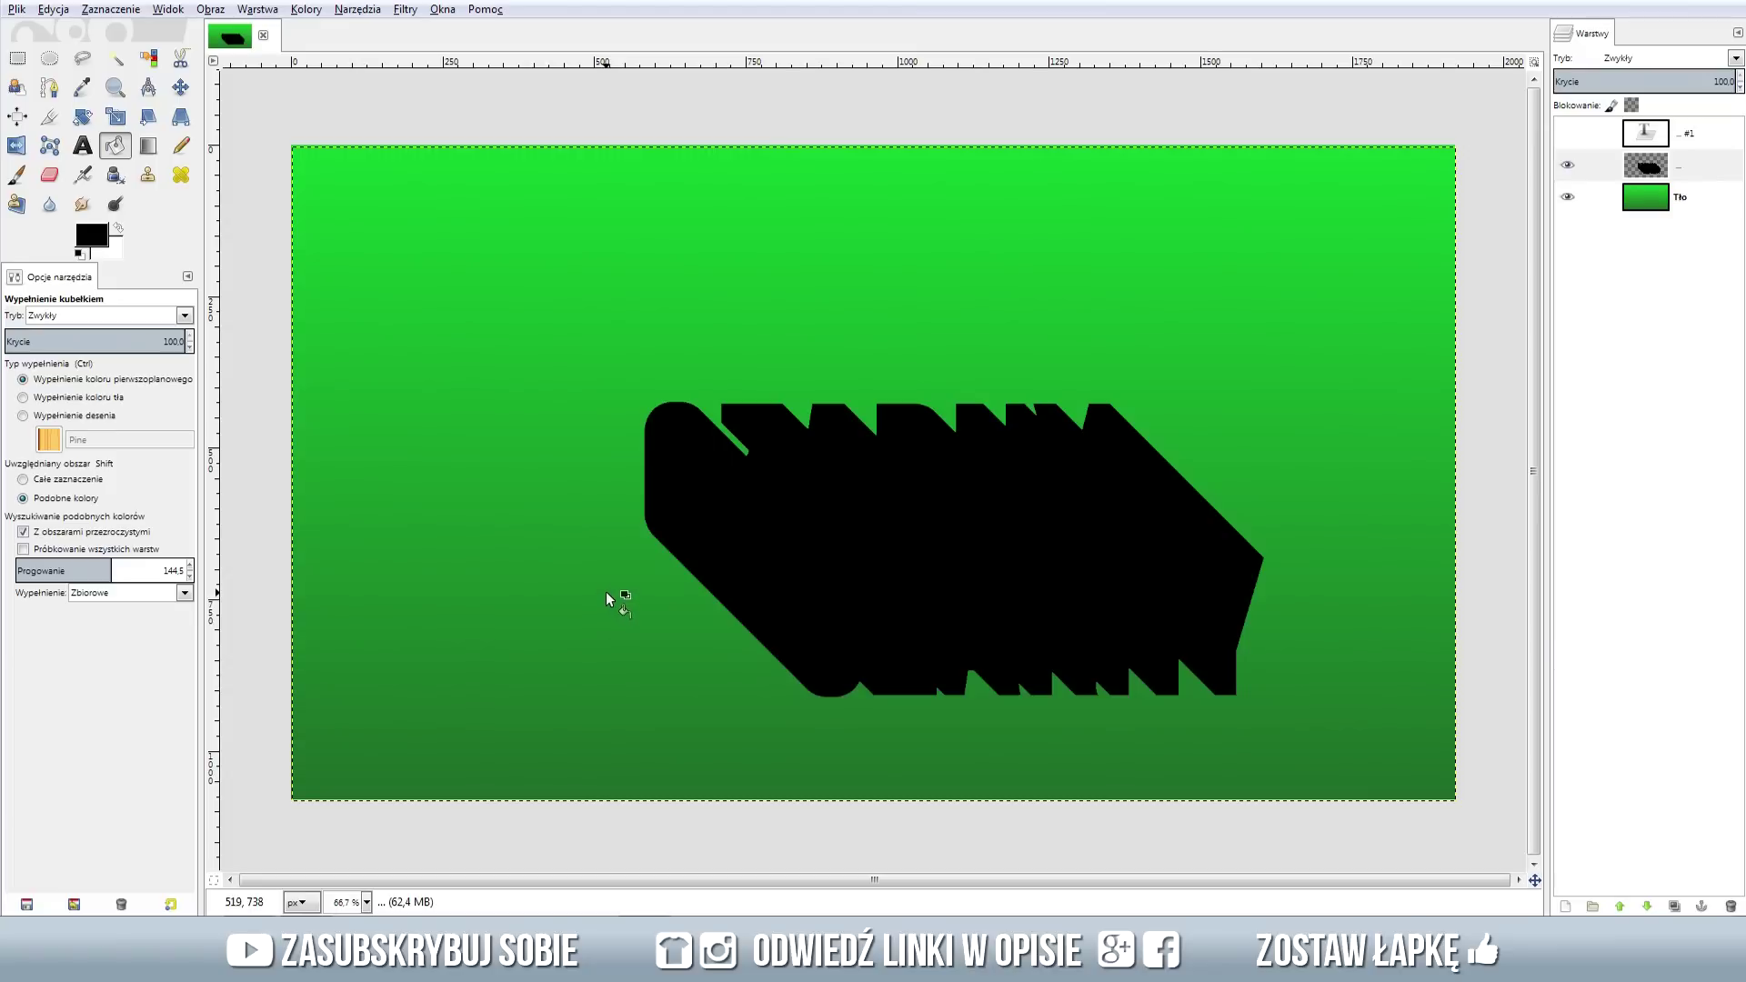
{"action": "left_click", "coordinate": [1568, 137]}
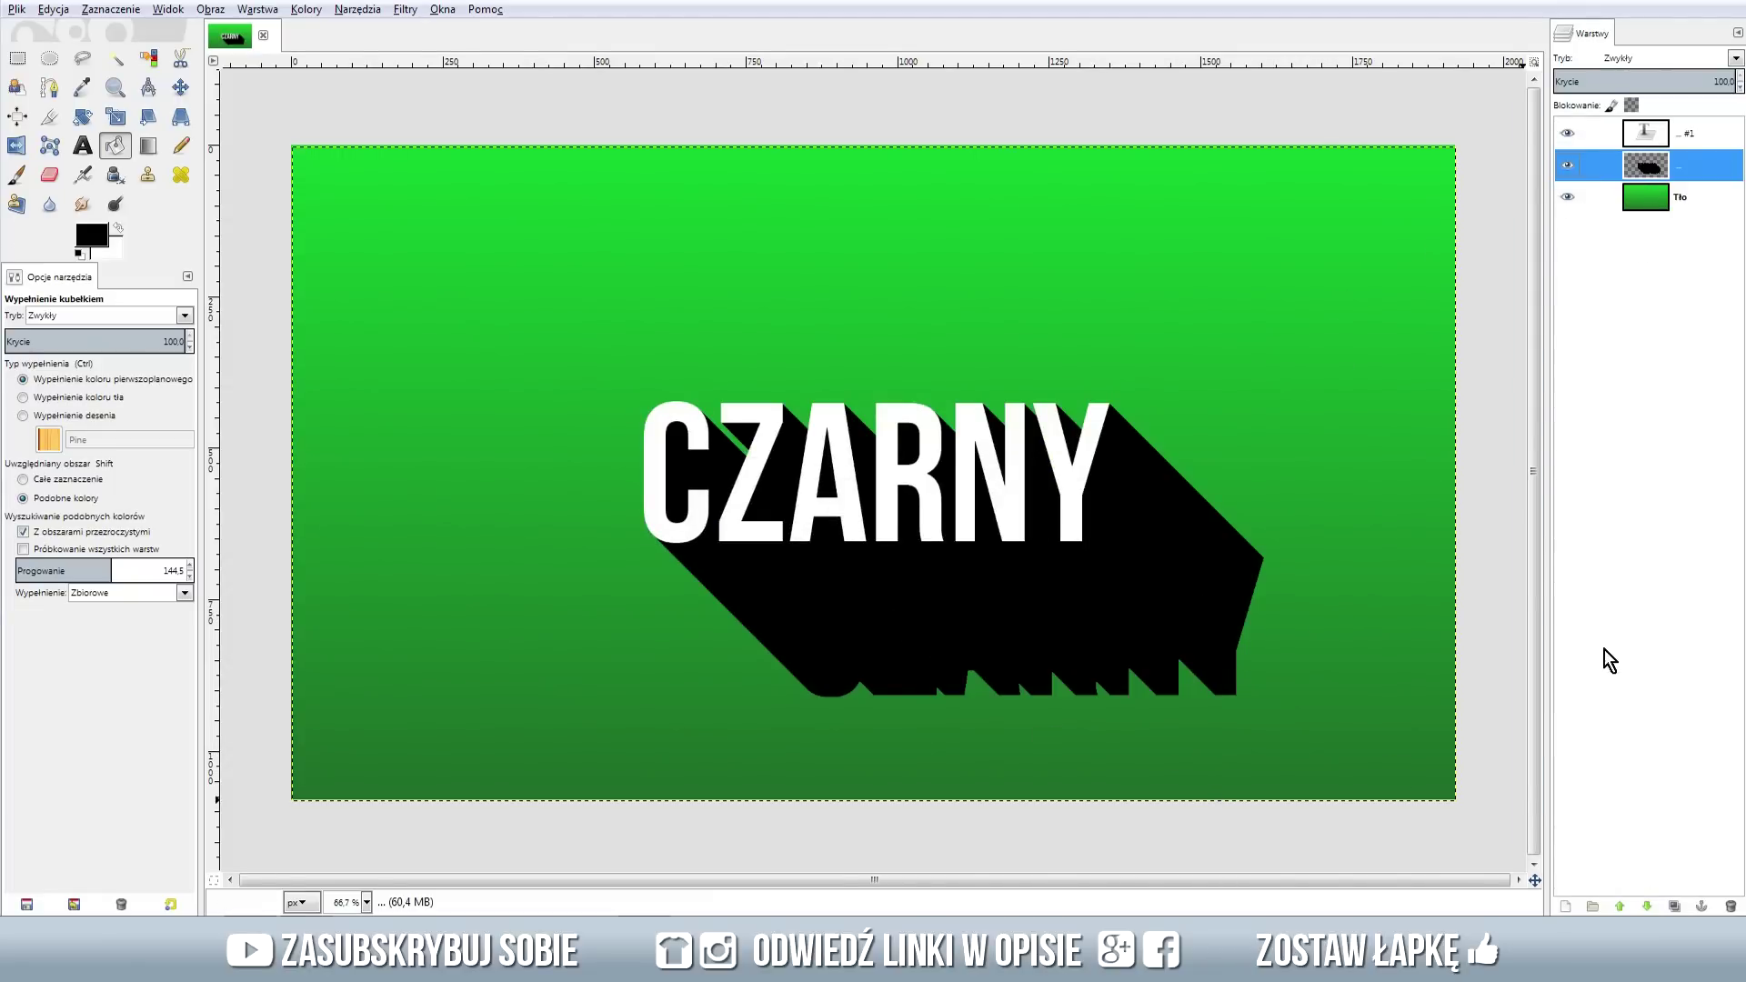
{"action": "left_click", "coordinate": [1674, 906]}
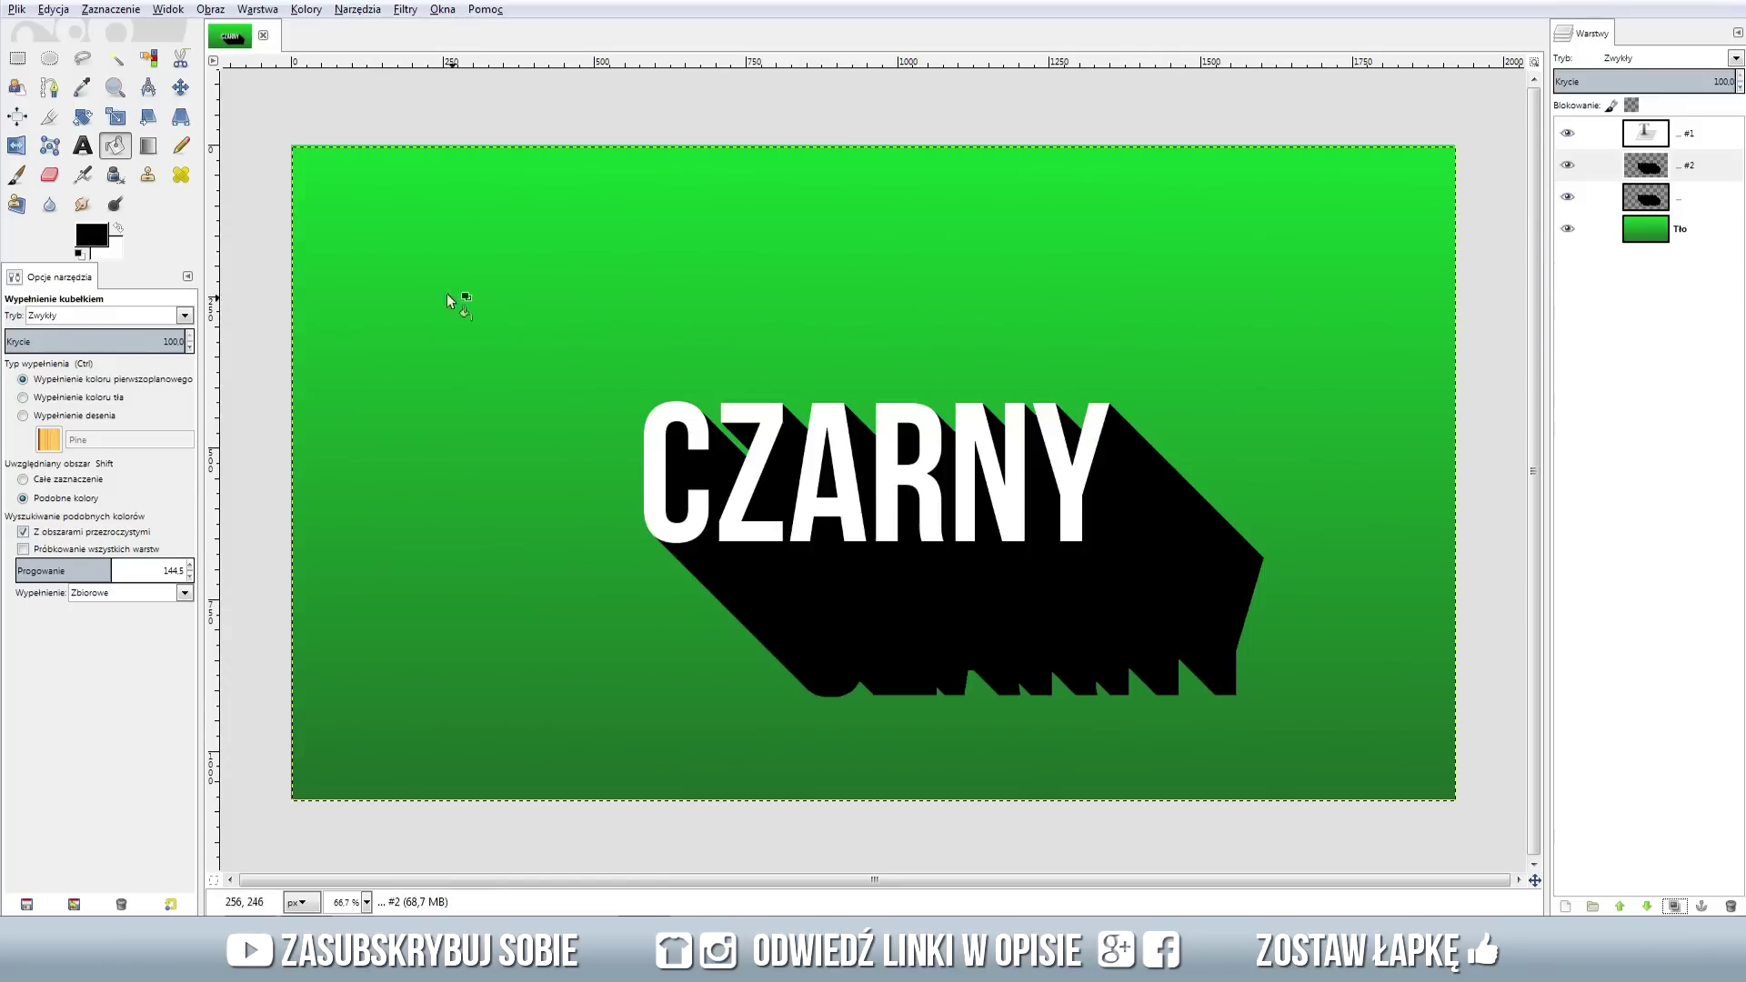
Move the duplicated shadow down and right so it reaches the canvas's lower-right edge
{"action": "left_click", "coordinate": [180, 88]}
{"action": "left_click_drag", "start_coordinate": [870, 597], "coordinate": [1068, 749]}
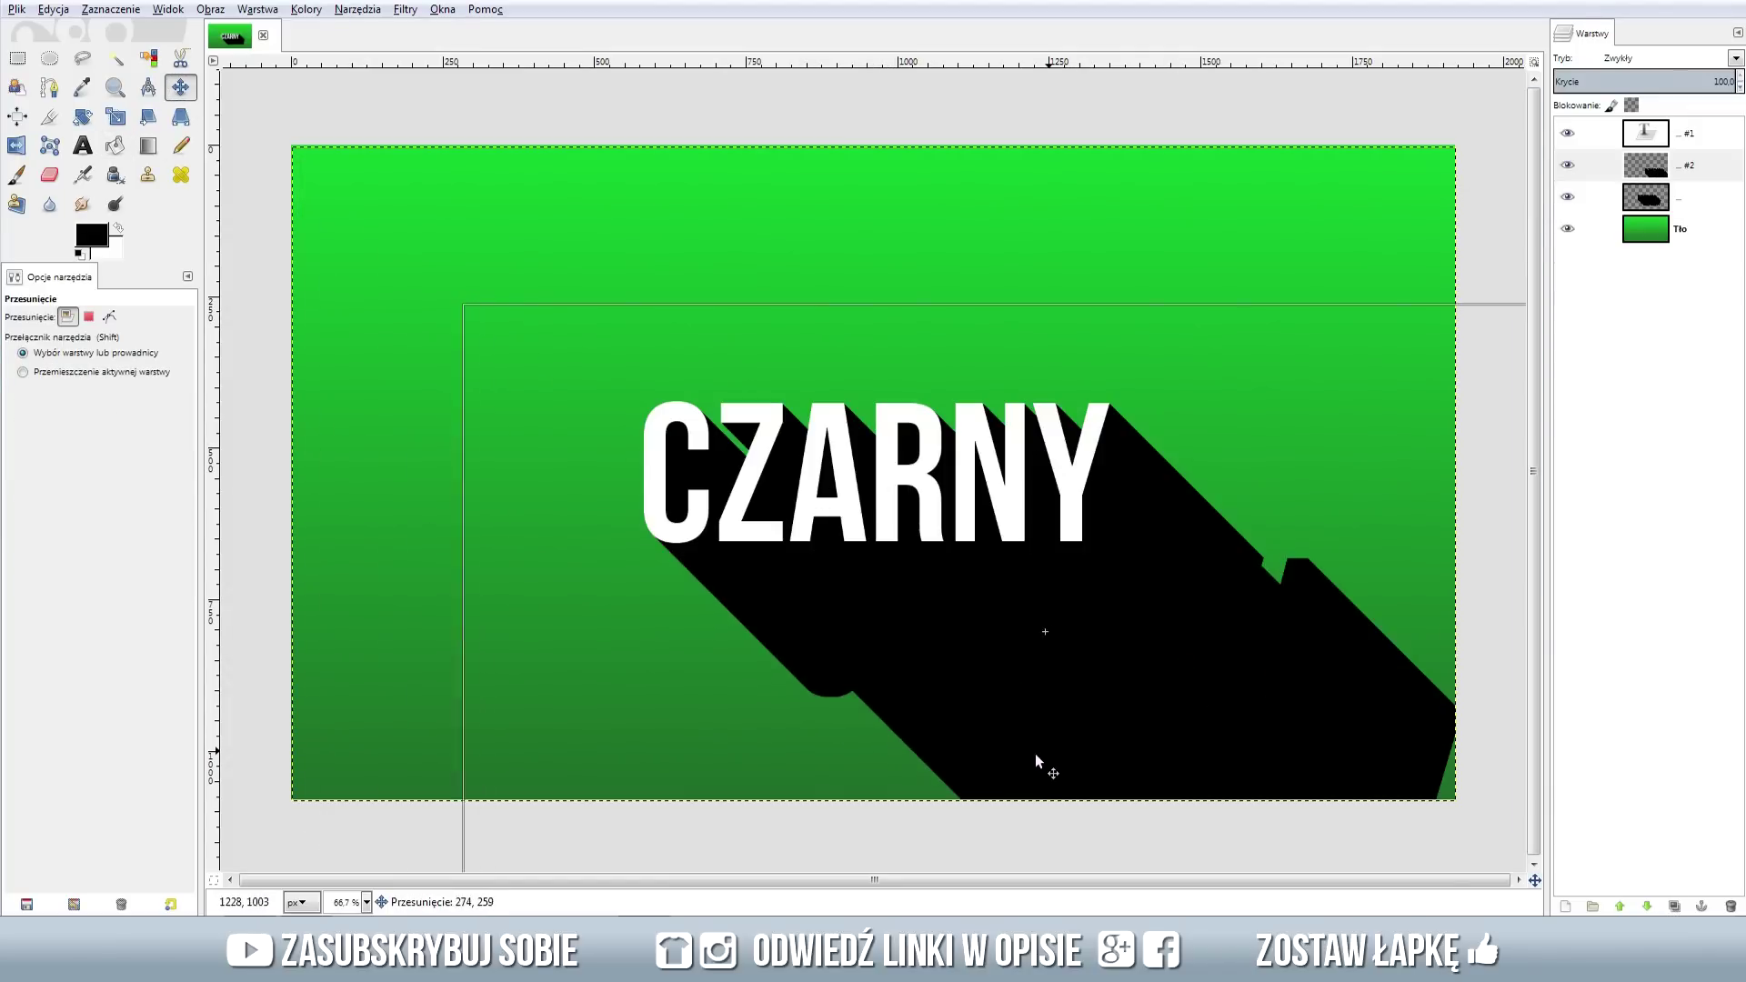
{"action": "left_click_drag", "start_coordinate": [1068, 749], "coordinate": [1029, 753]}
{"action": "scroll", "coordinate": [806, 700], "scroll_direction": "up", "scroll_amount": 1}
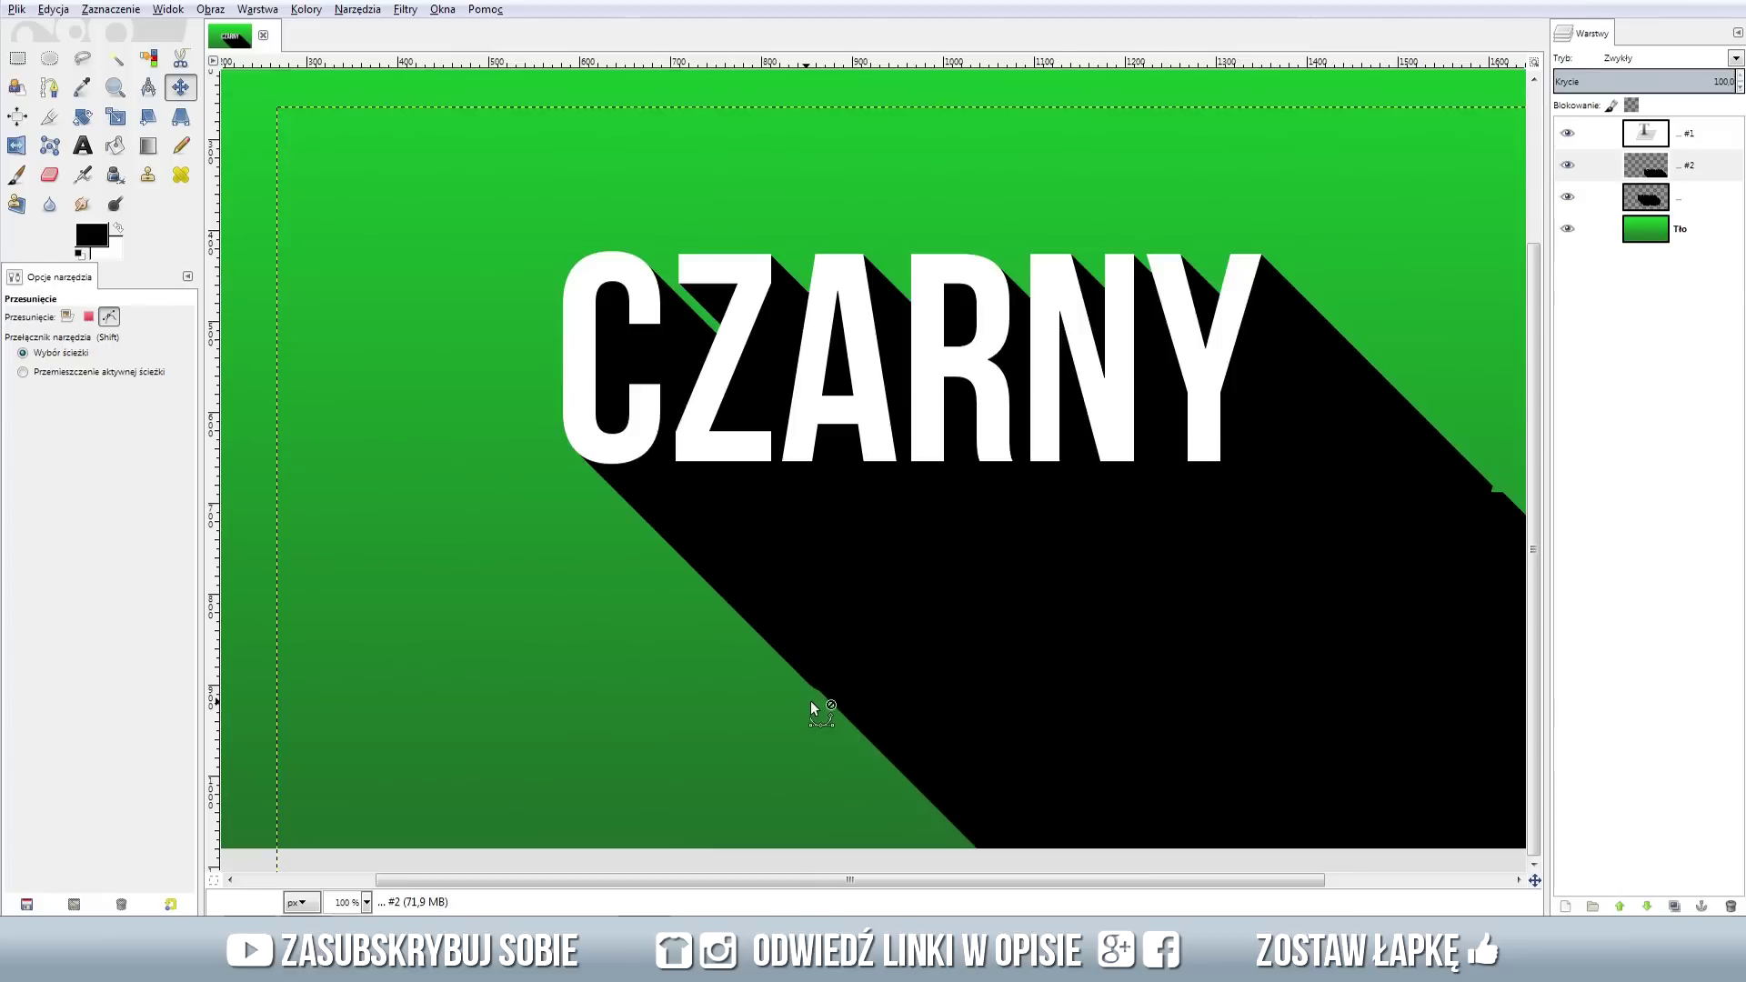
{"action": "scroll", "coordinate": [805, 700], "scroll_direction": "up", "scroll_amount": 3}
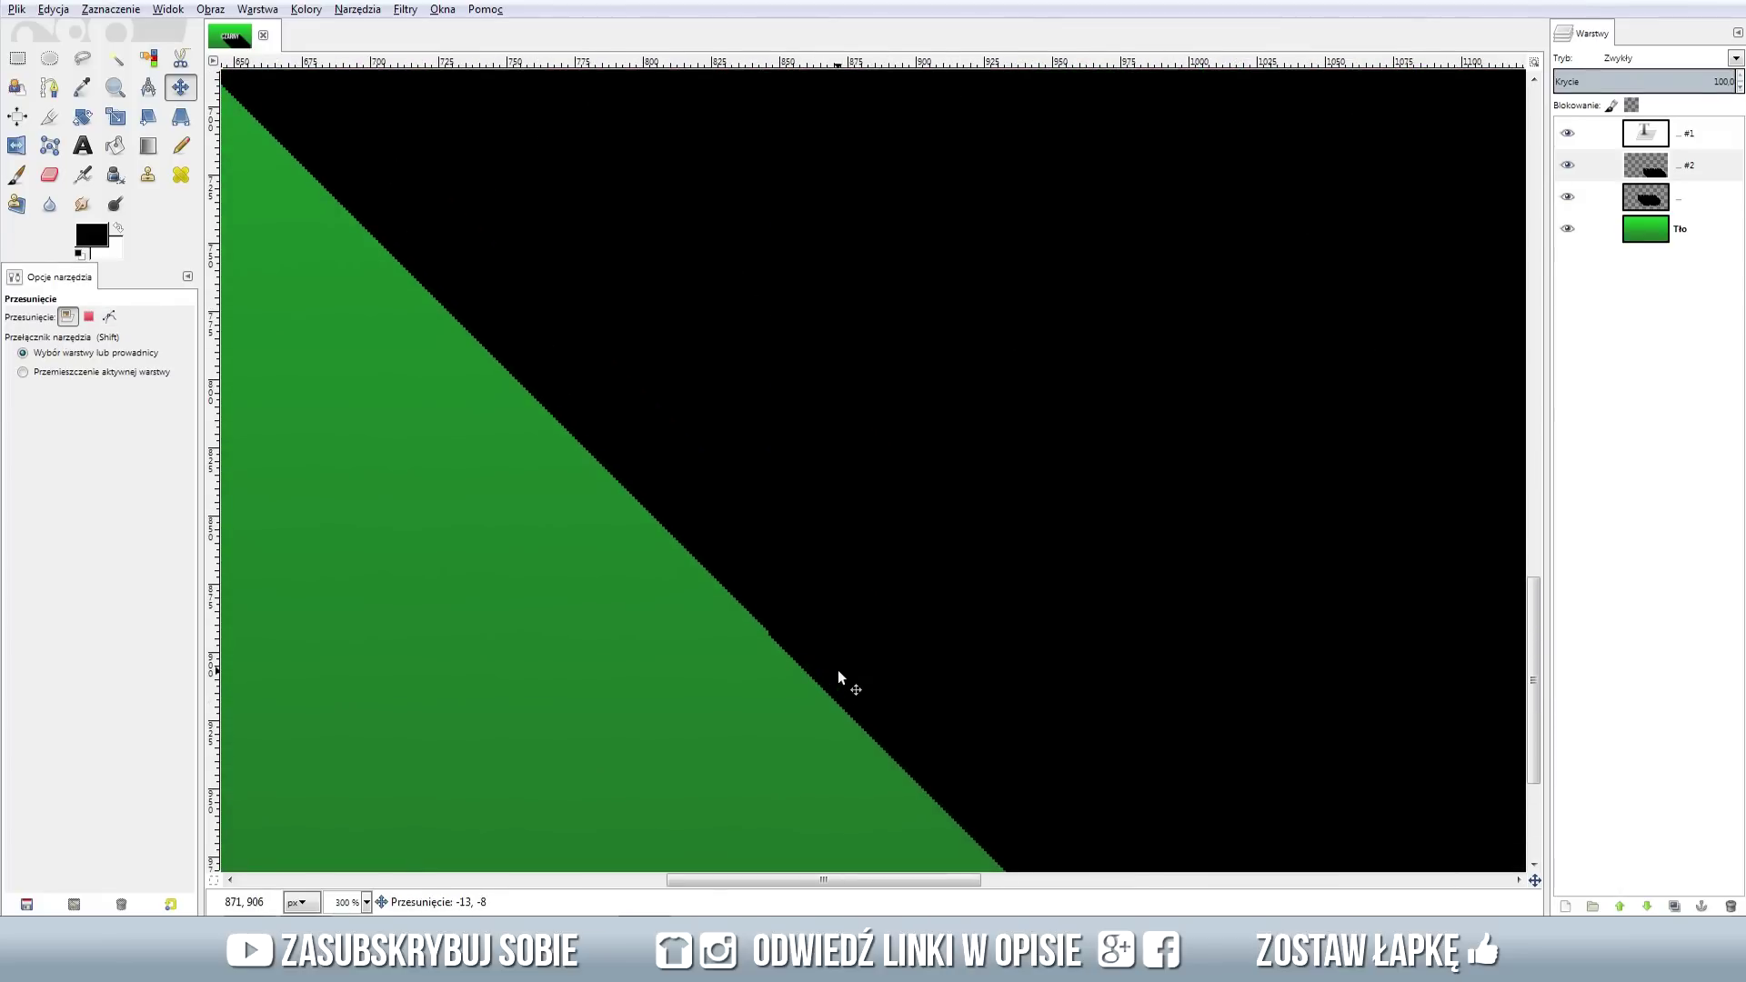
{"action": "scroll", "coordinate": [775, 667], "scroll_direction": "up", "scroll_amount": 3}
{"action": "scroll", "coordinate": [788, 628], "scroll_direction": "up", "scroll_amount": 2}
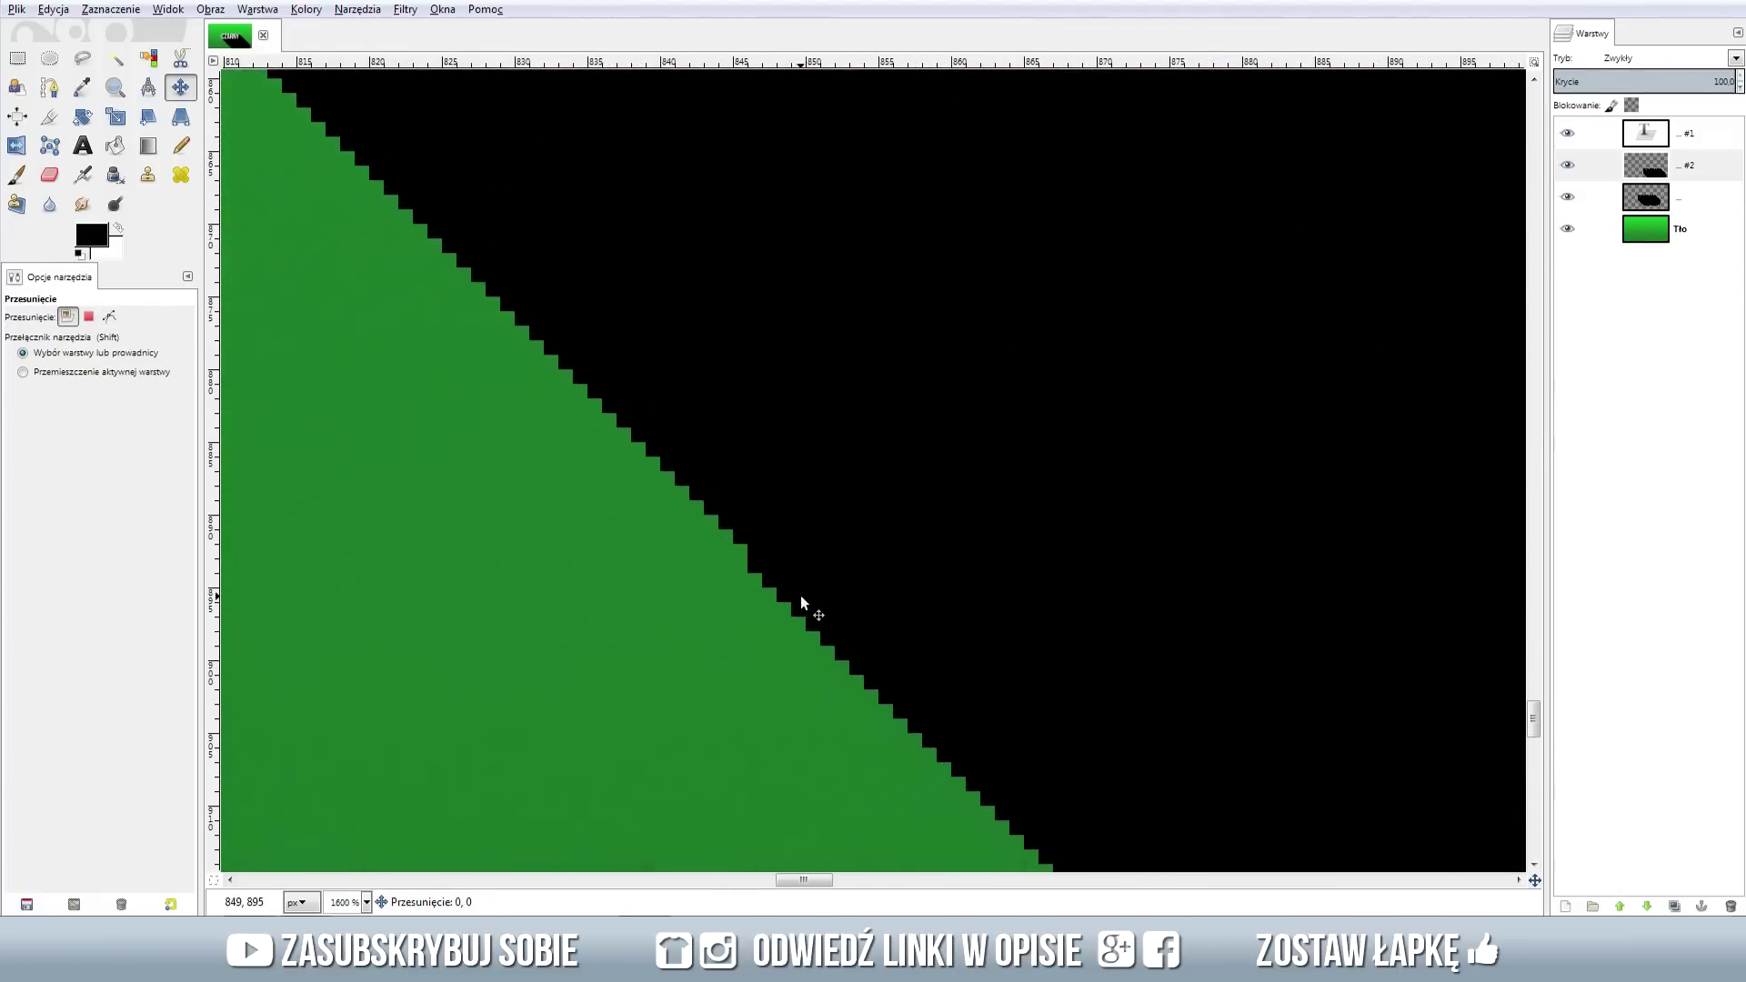
{"action": "scroll", "coordinate": [891, 619], "scroll_direction": "down", "scroll_amount": 9}
{"action": "scroll", "coordinate": [947, 635], "scroll_direction": "down", "scroll_amount": 1}
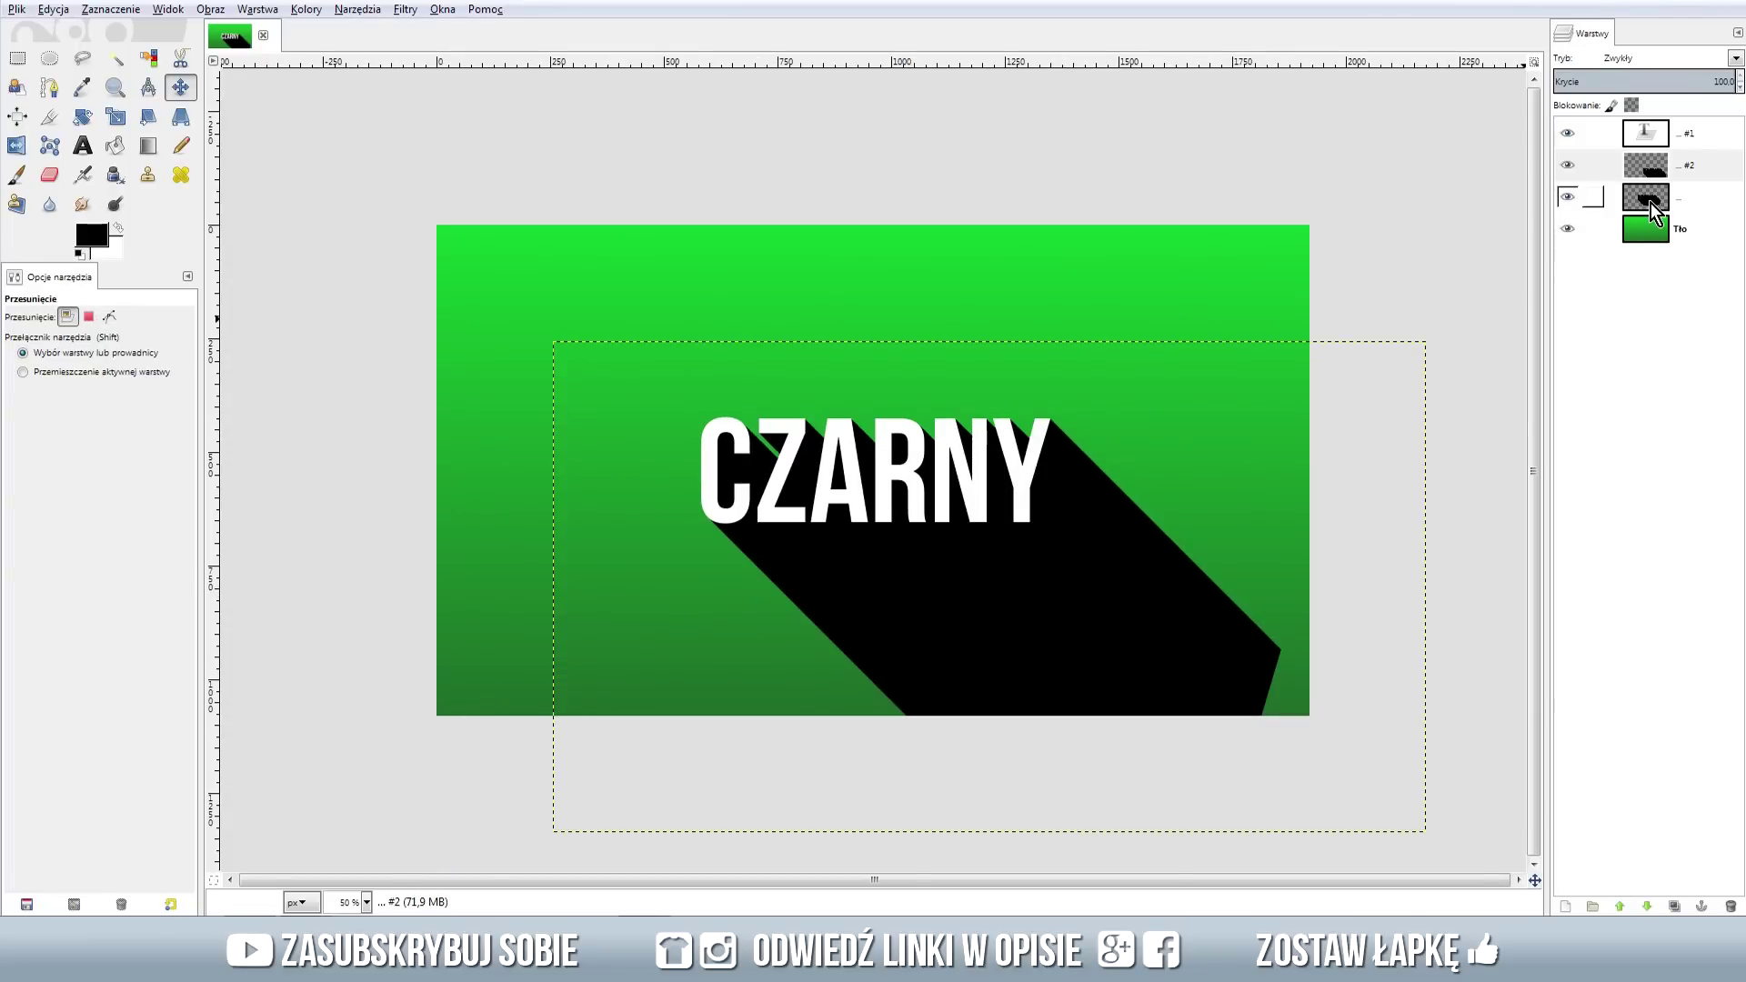
{"action": "right_click", "coordinate": [1660, 177]}
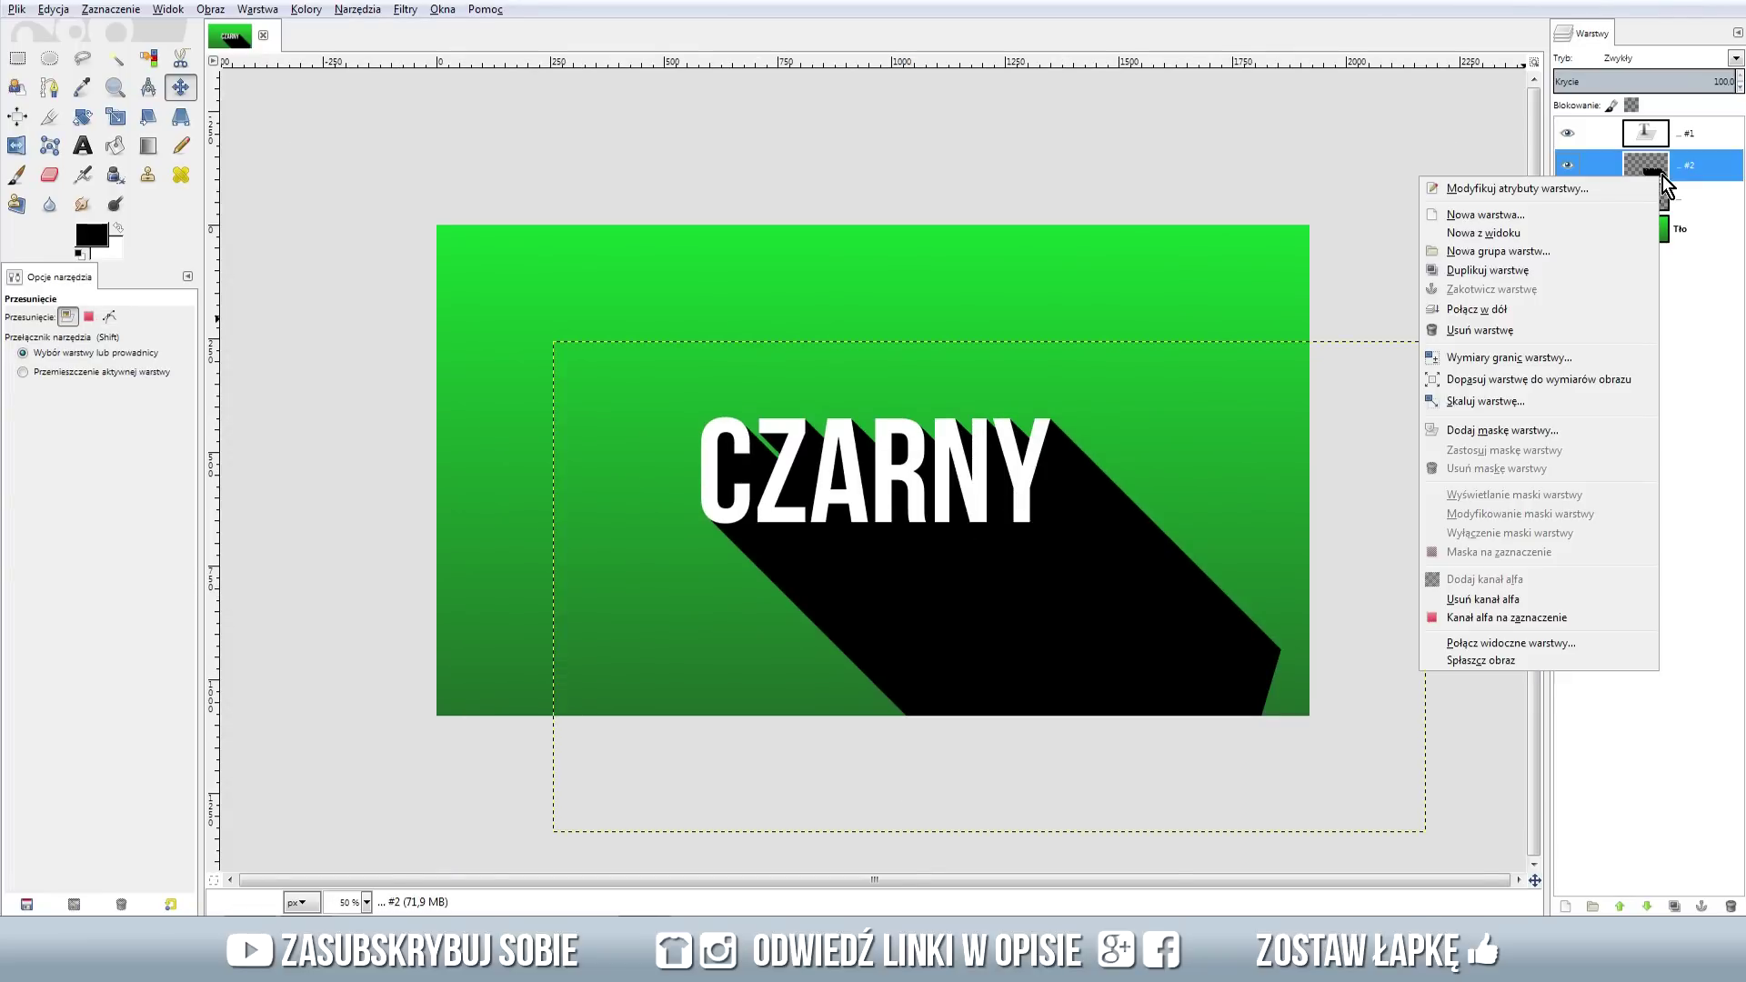
Merge the shadow copy down, duplicate it, and offset the new copy to extend the shadow
{"action": "left_click", "coordinate": [1525, 309]}
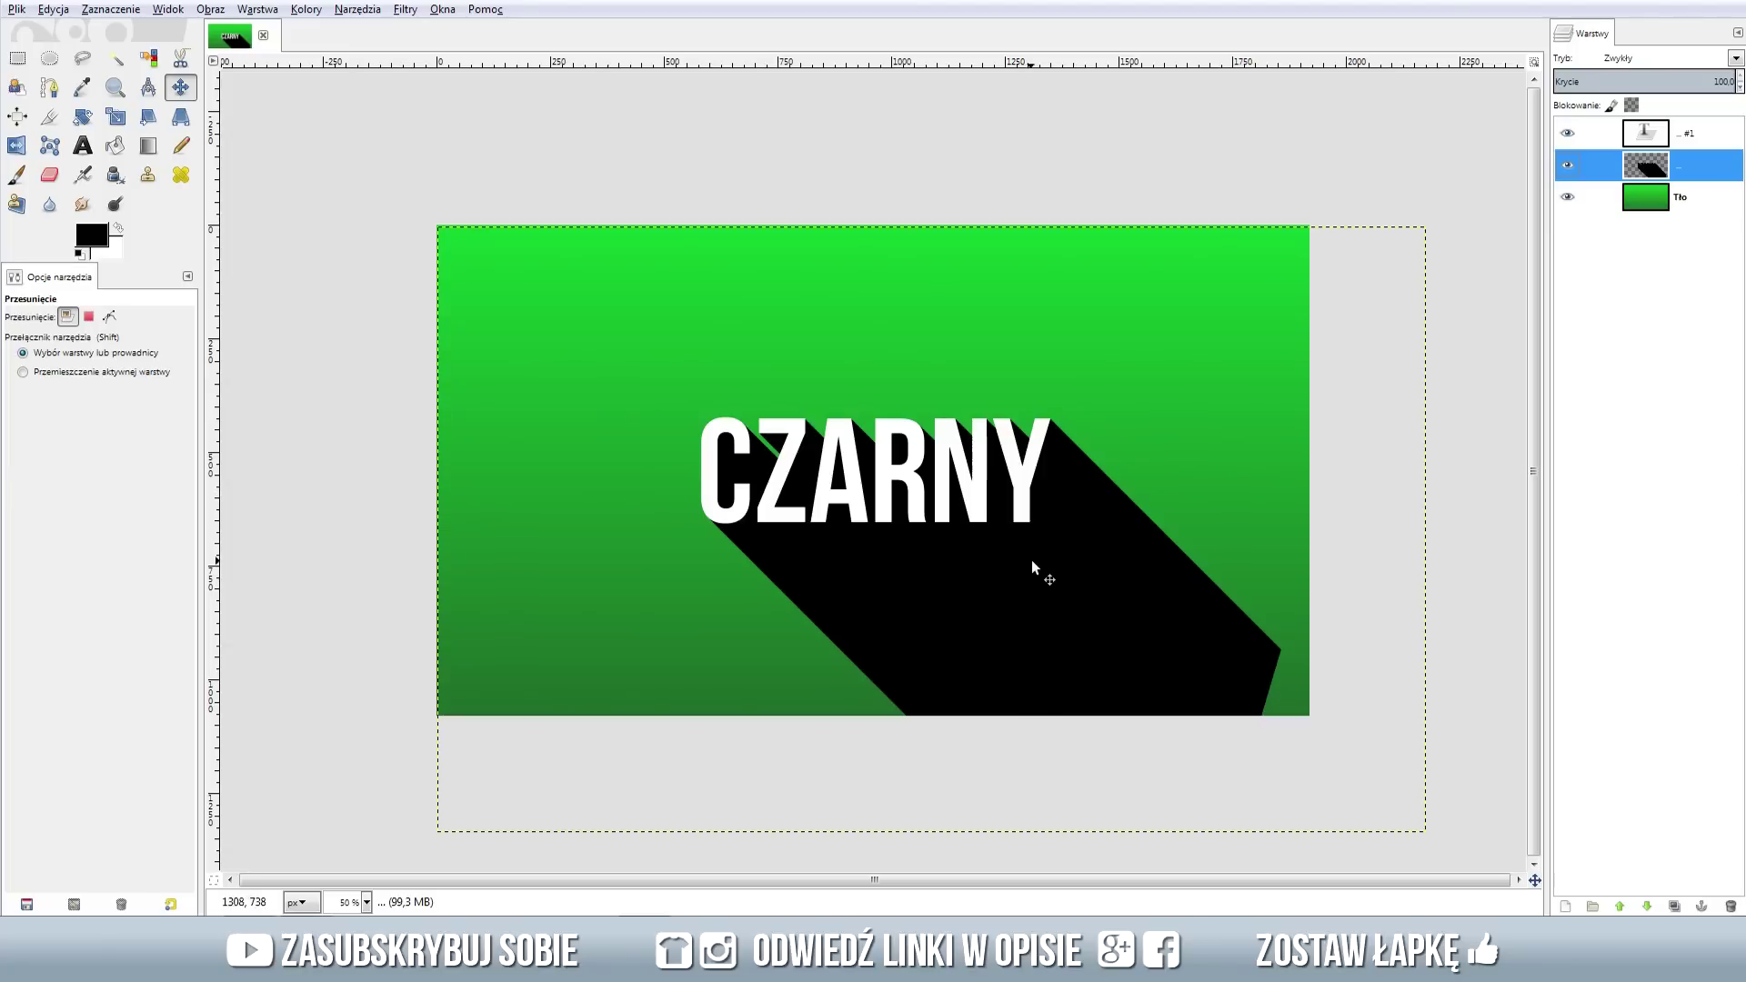
{"action": "left_click", "coordinate": [1674, 905]}
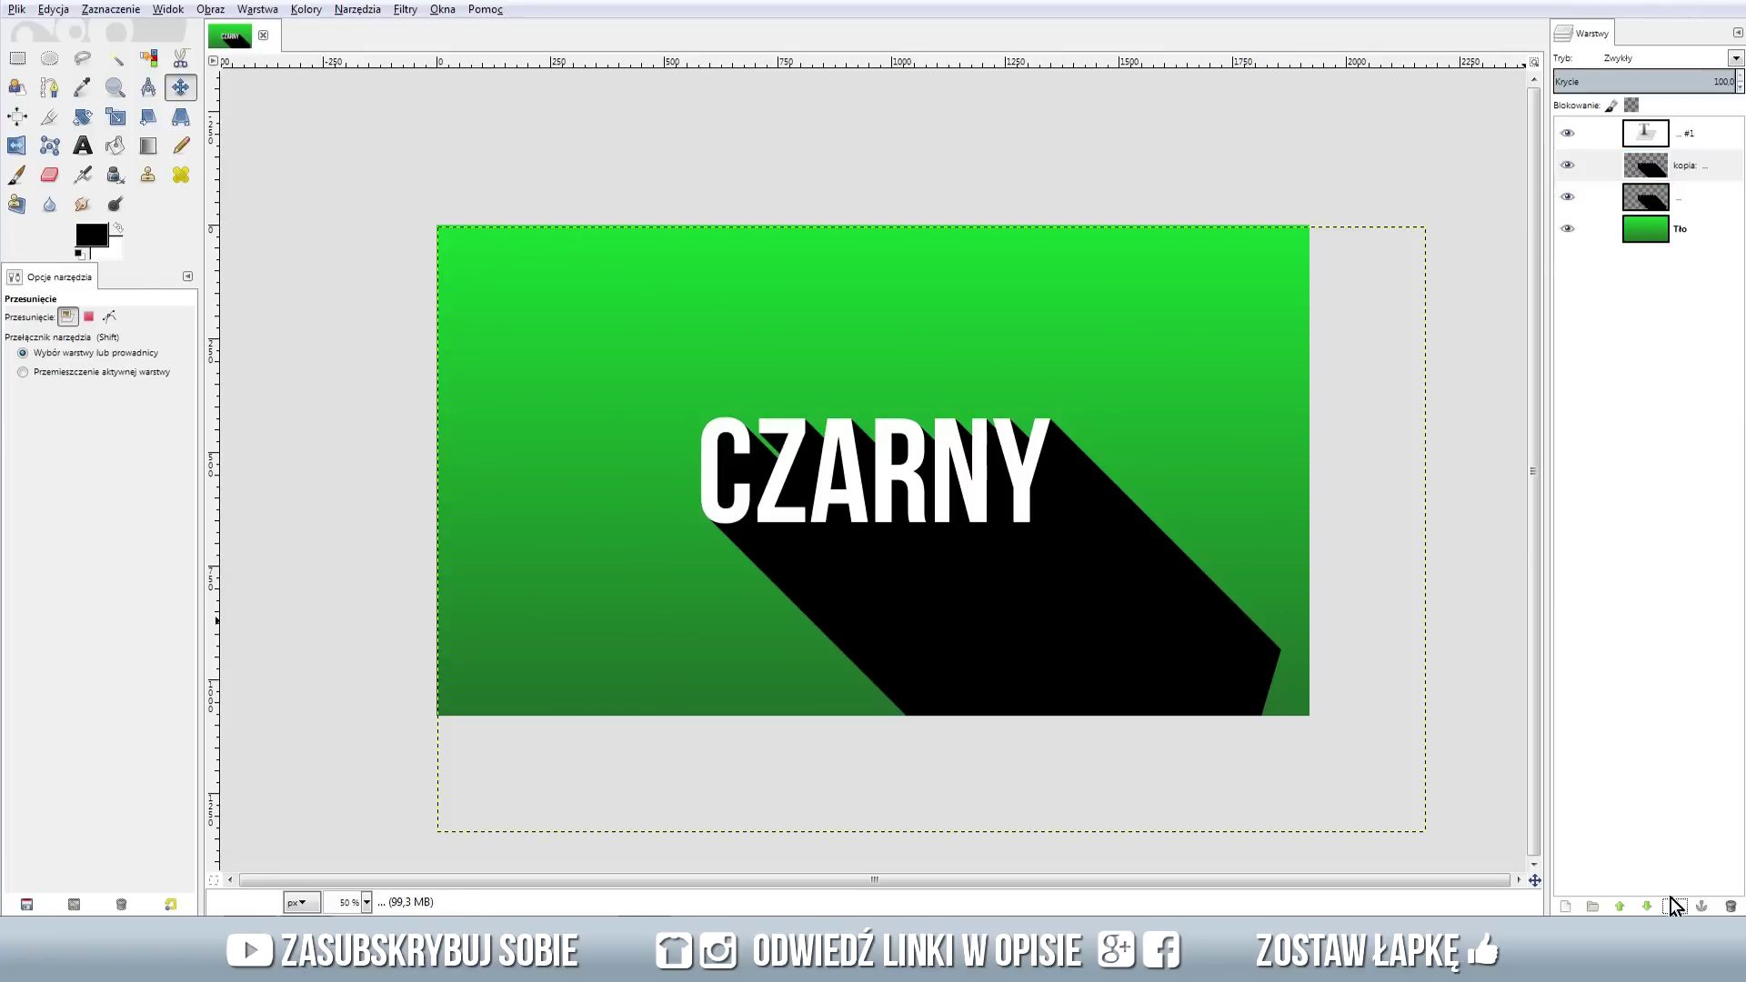
{"action": "left_click_drag", "start_coordinate": [1219, 713], "coordinate": [1182, 780]}
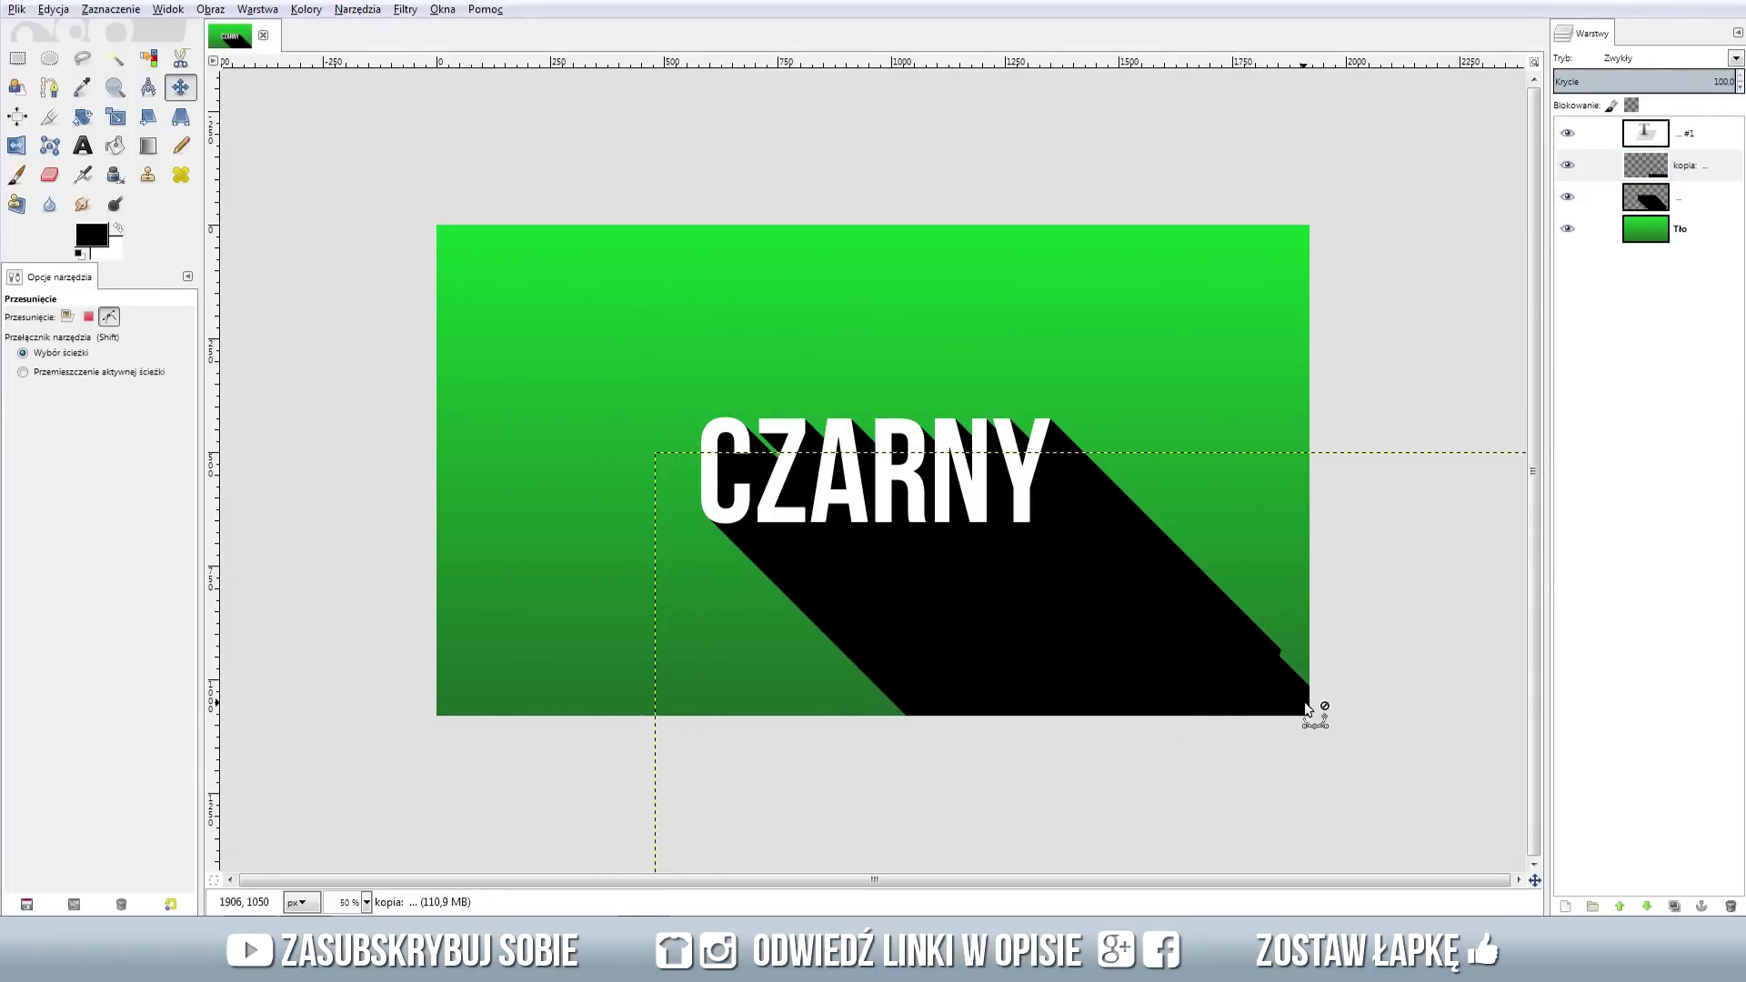
Zoom in on the shadow's right end and nudge the copy to close the edge gap
{"action": "key", "text": "2"}
{"action": "scroll", "coordinate": [1491, 736], "scroll_direction": "down", "scroll_amount": 3}
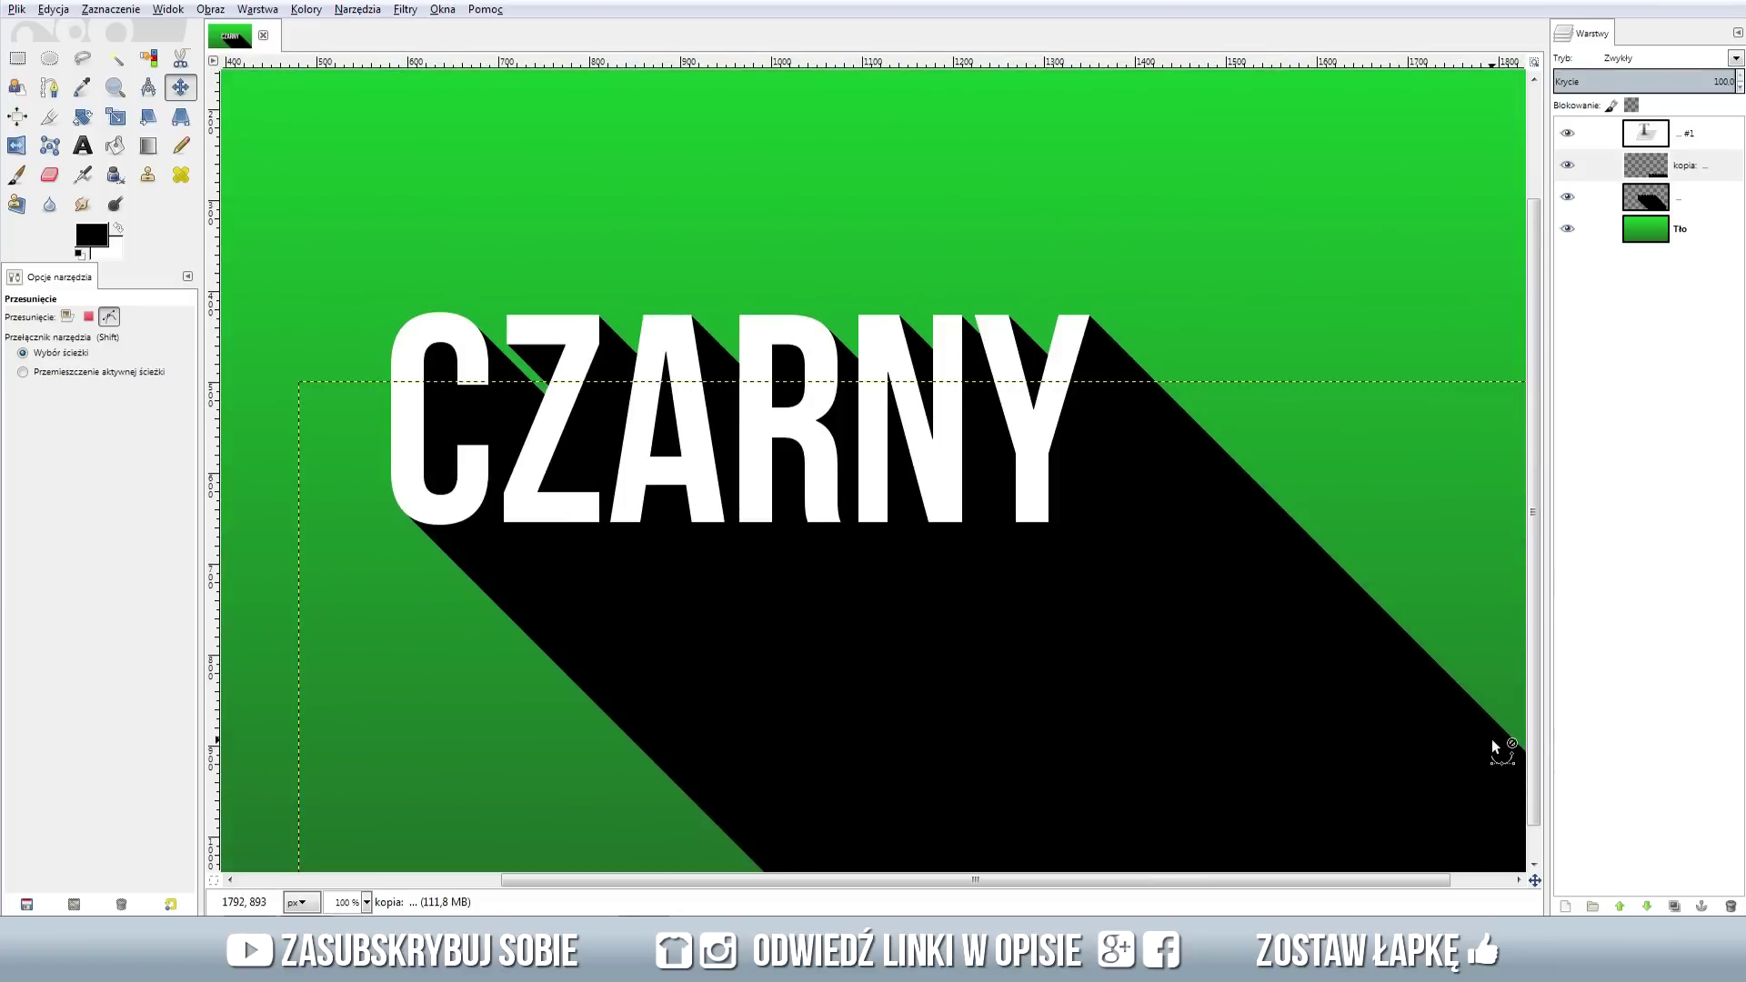
{"action": "scroll", "coordinate": [1428, 733], "scroll_direction": "down", "scroll_amount": 2}
{"action": "scroll", "coordinate": [1378, 714], "scroll_direction": "up", "scroll_amount": 2}
{"action": "key", "text": "2"}
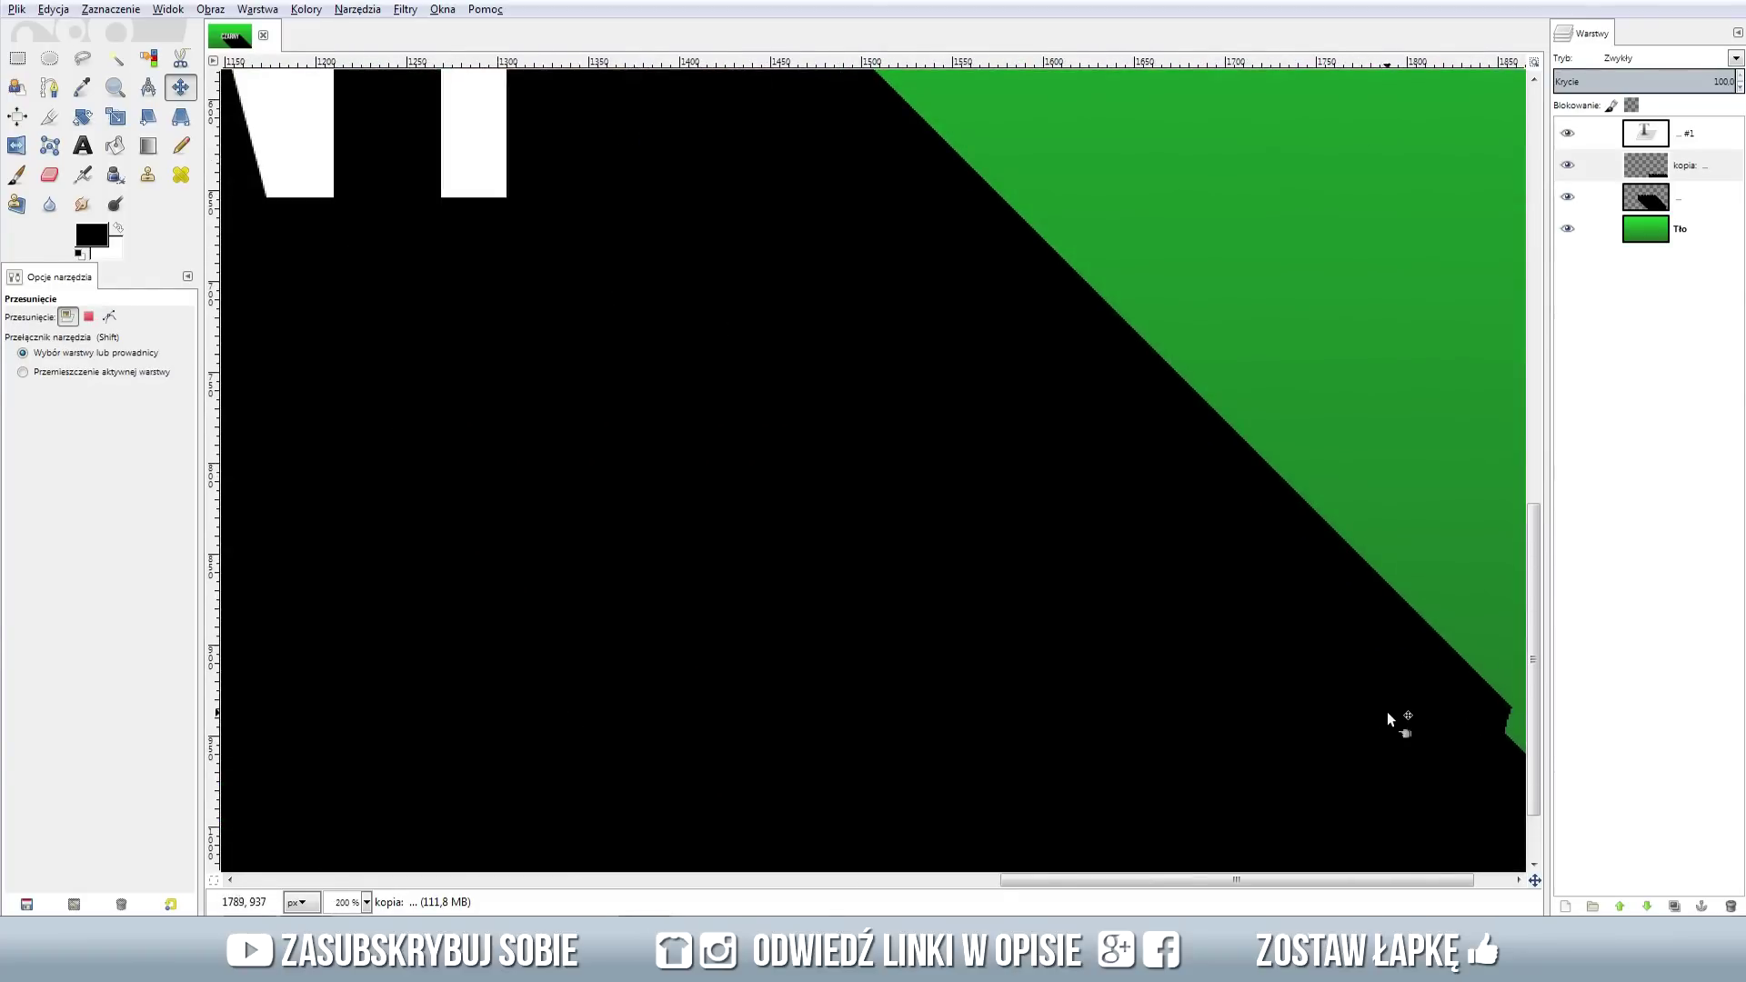
{"action": "left_click_drag", "start_coordinate": [1392, 711], "coordinate": [904, 554]}
{"action": "scroll", "coordinate": [1039, 560], "scroll_direction": "up", "scroll_amount": 3}
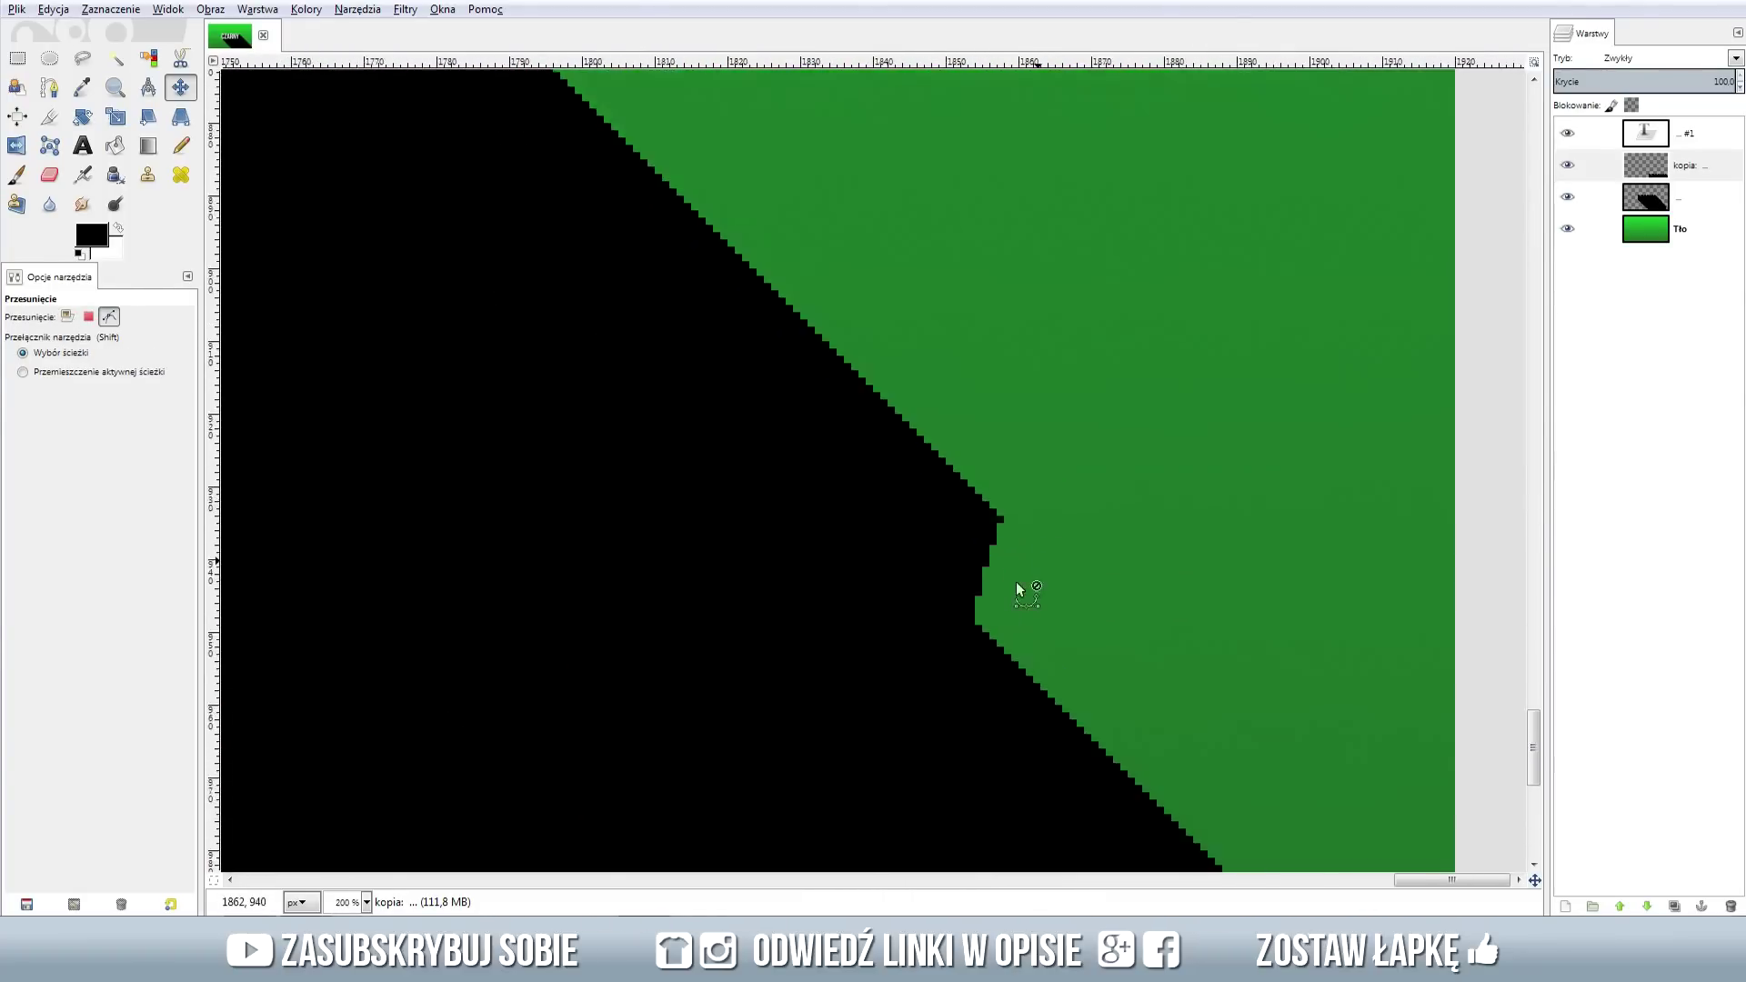
{"action": "scroll", "coordinate": [1035, 560], "scroll_direction": "up", "scroll_amount": 2}
{"action": "mouse_move", "coordinate": [990, 694]}
{"action": "left_mouse_down"}
{"action": "mouse_move", "coordinate": [1044, 608]}
{"action": "mouse_move", "coordinate": [1046, 570]}
{"action": "left_mouse_up"}
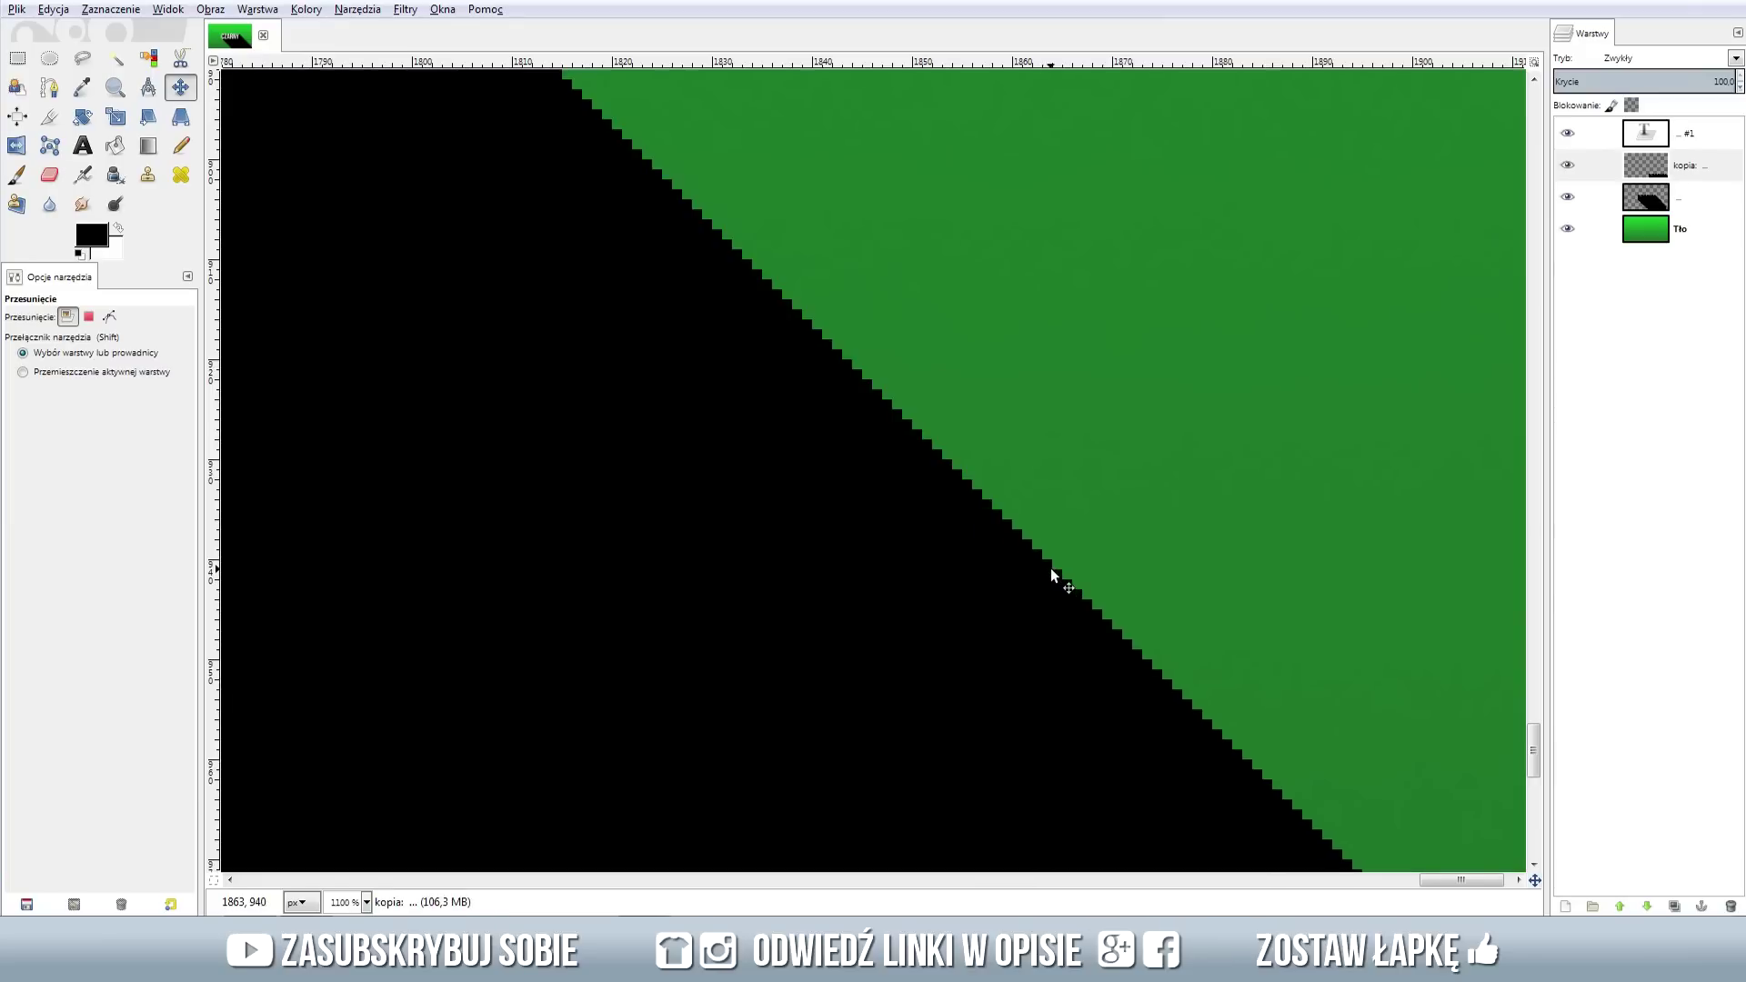
{"action": "scroll", "coordinate": [1046, 569], "scroll_direction": "down", "scroll_amount": 3}
{"action": "scroll", "coordinate": [1046, 569], "scroll_direction": "down", "scroll_amount": 3}
{"action": "scroll", "coordinate": [1046, 569], "scroll_direction": "down", "scroll_amount": 4}
{"action": "key", "text": "ctrl"}
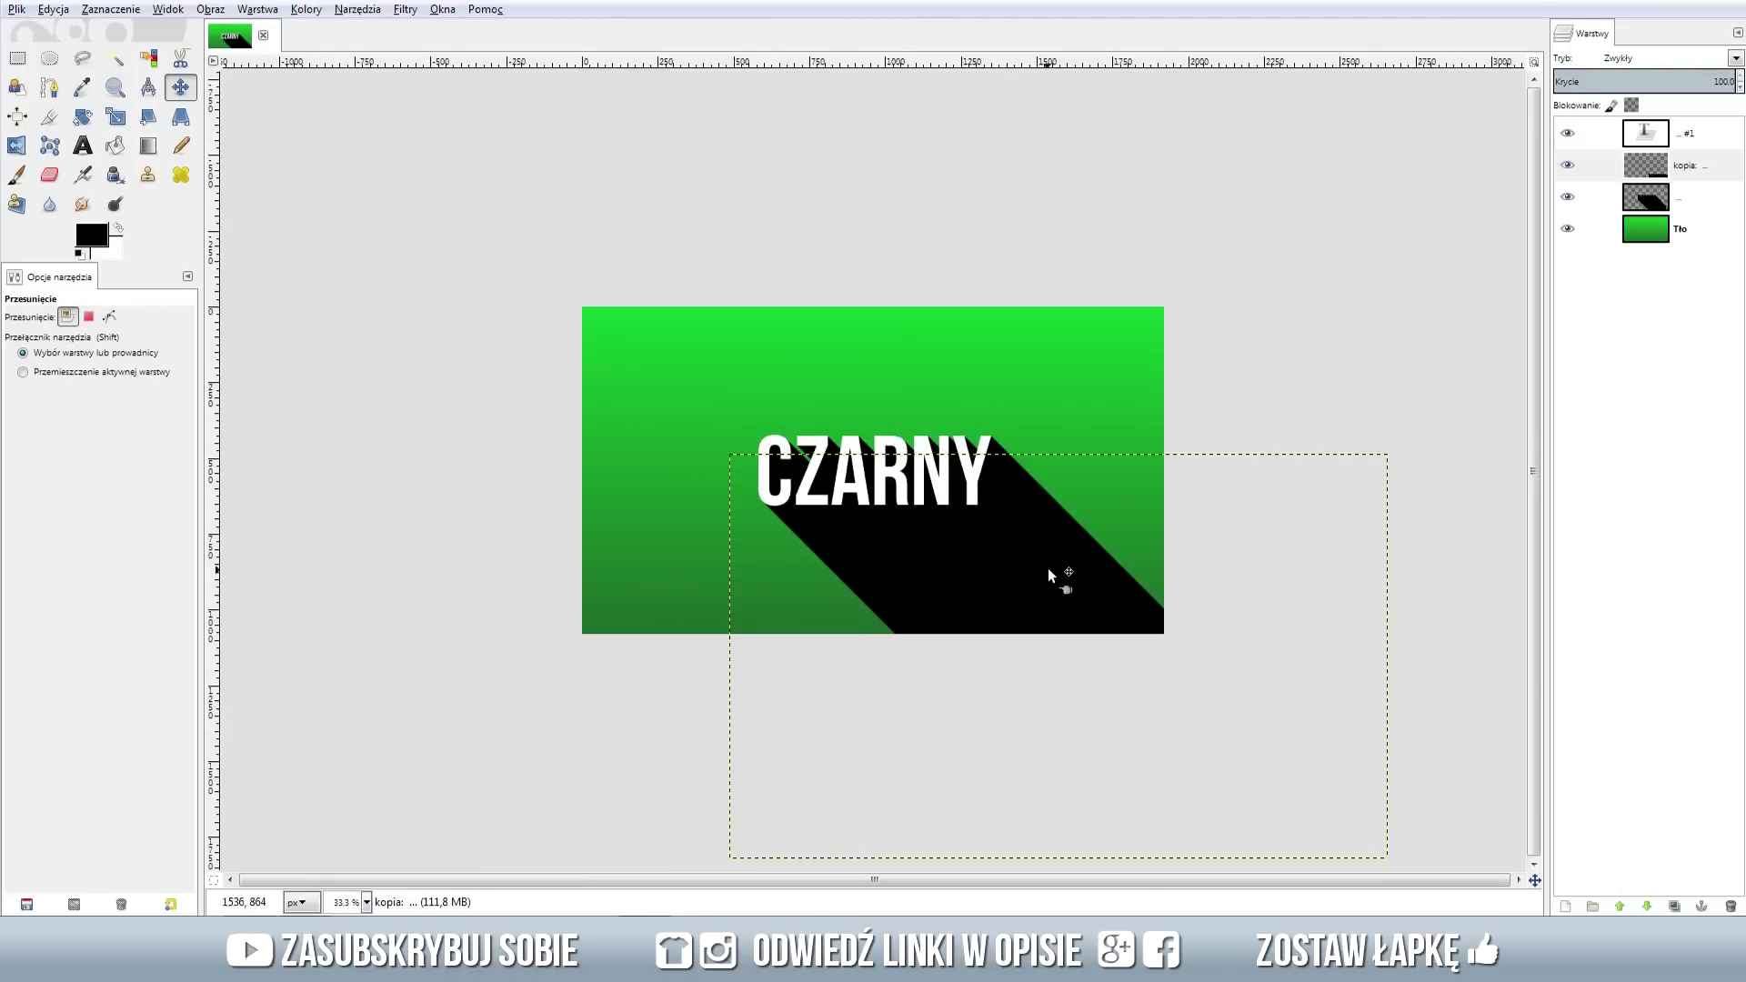
Merge the nudged shadow copy down into a single shadow layer
{"action": "right_click", "coordinate": [1639, 162]}
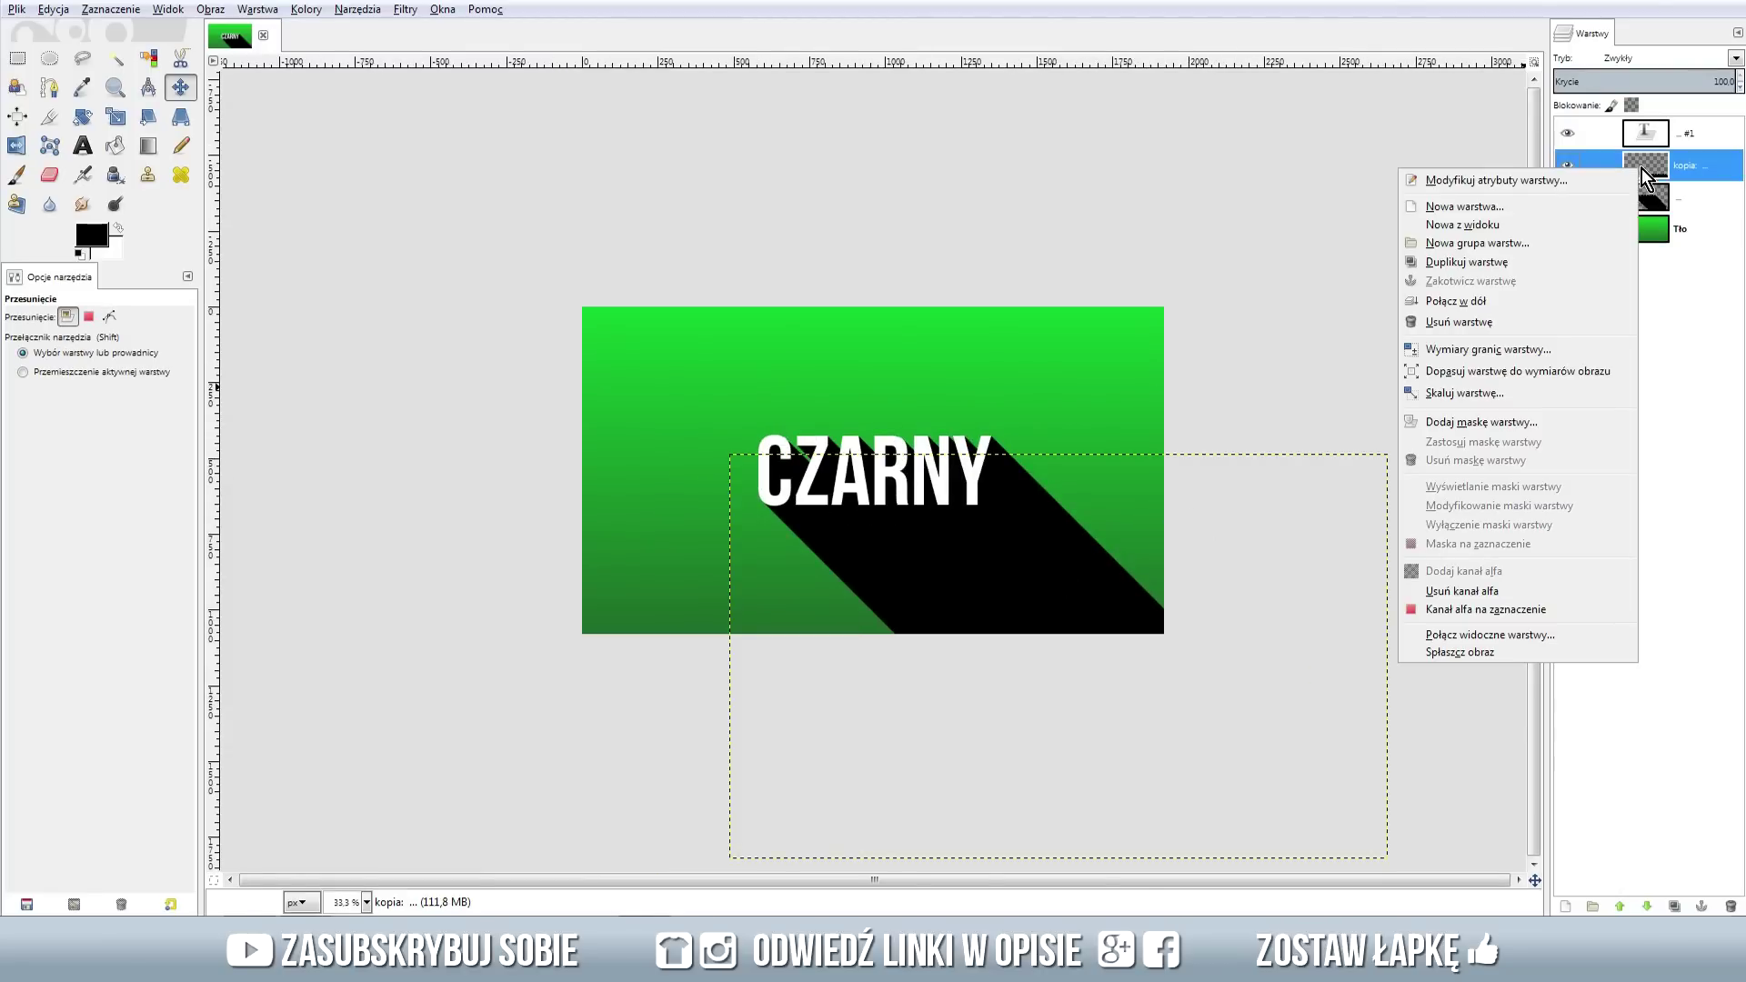
{"action": "left_click", "coordinate": [1491, 301]}
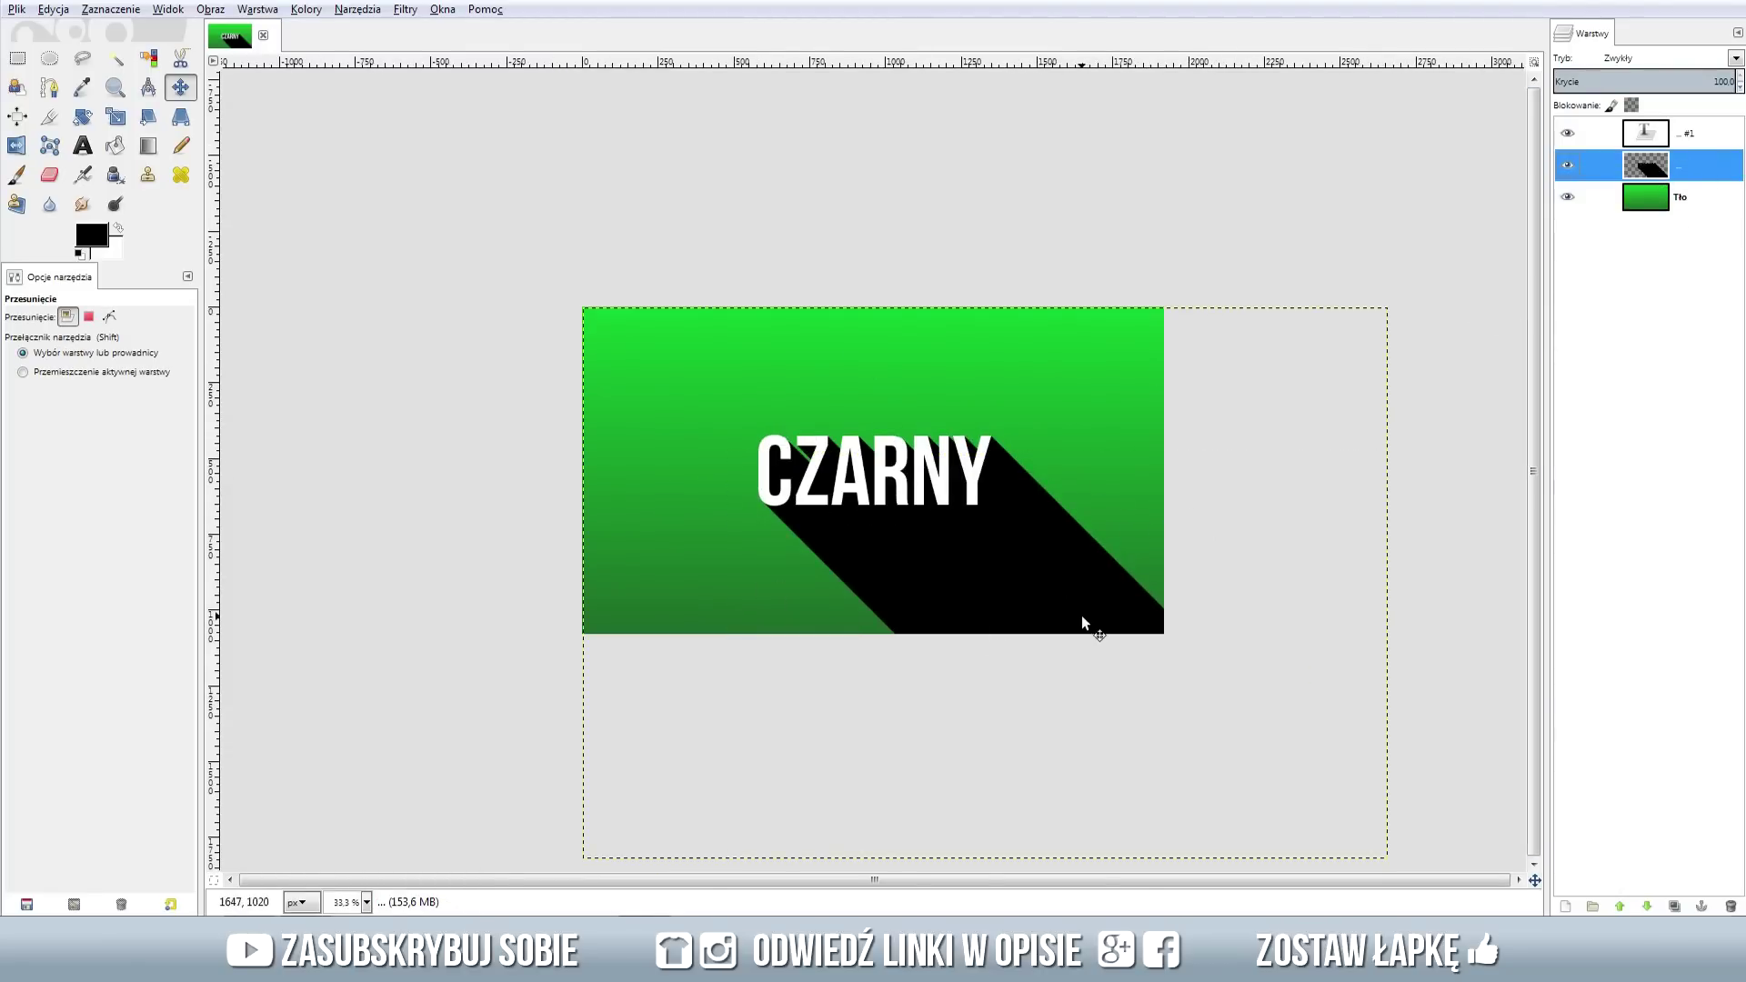
{"action": "right_click", "coordinate": [1637, 175]}
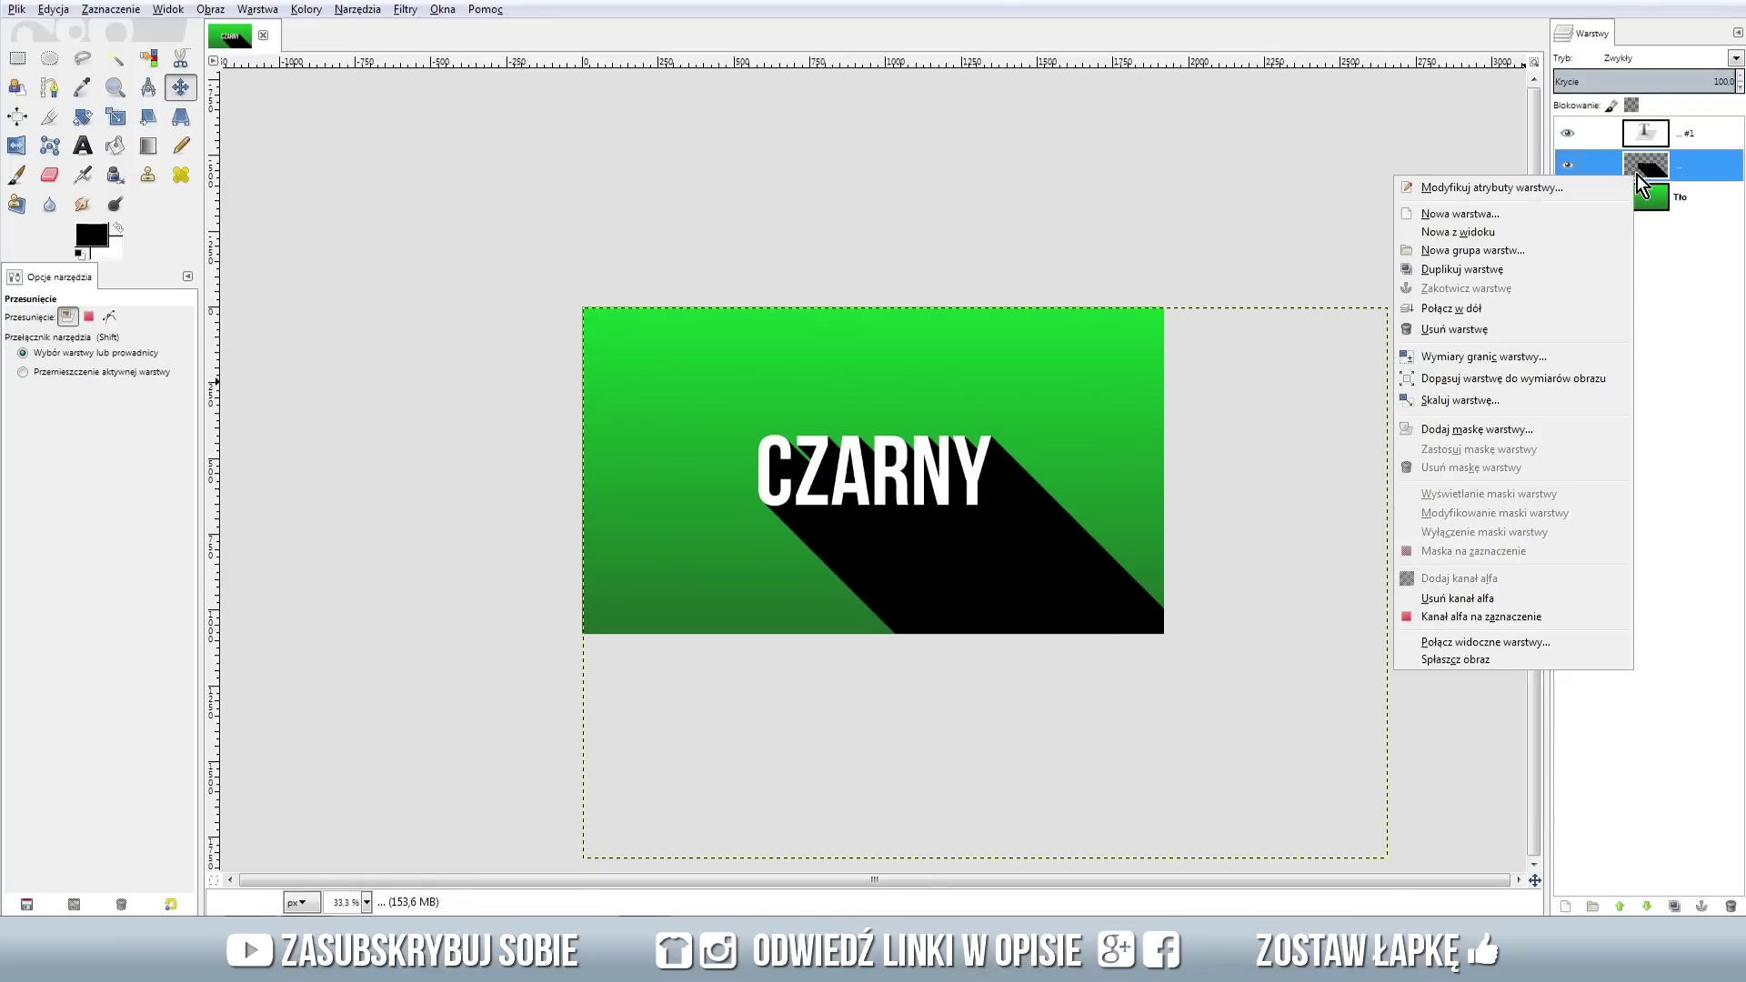
Resize the shadow layer to the image size and add a white, fully opaque layer mask
{"action": "left_click", "coordinate": [1495, 374]}
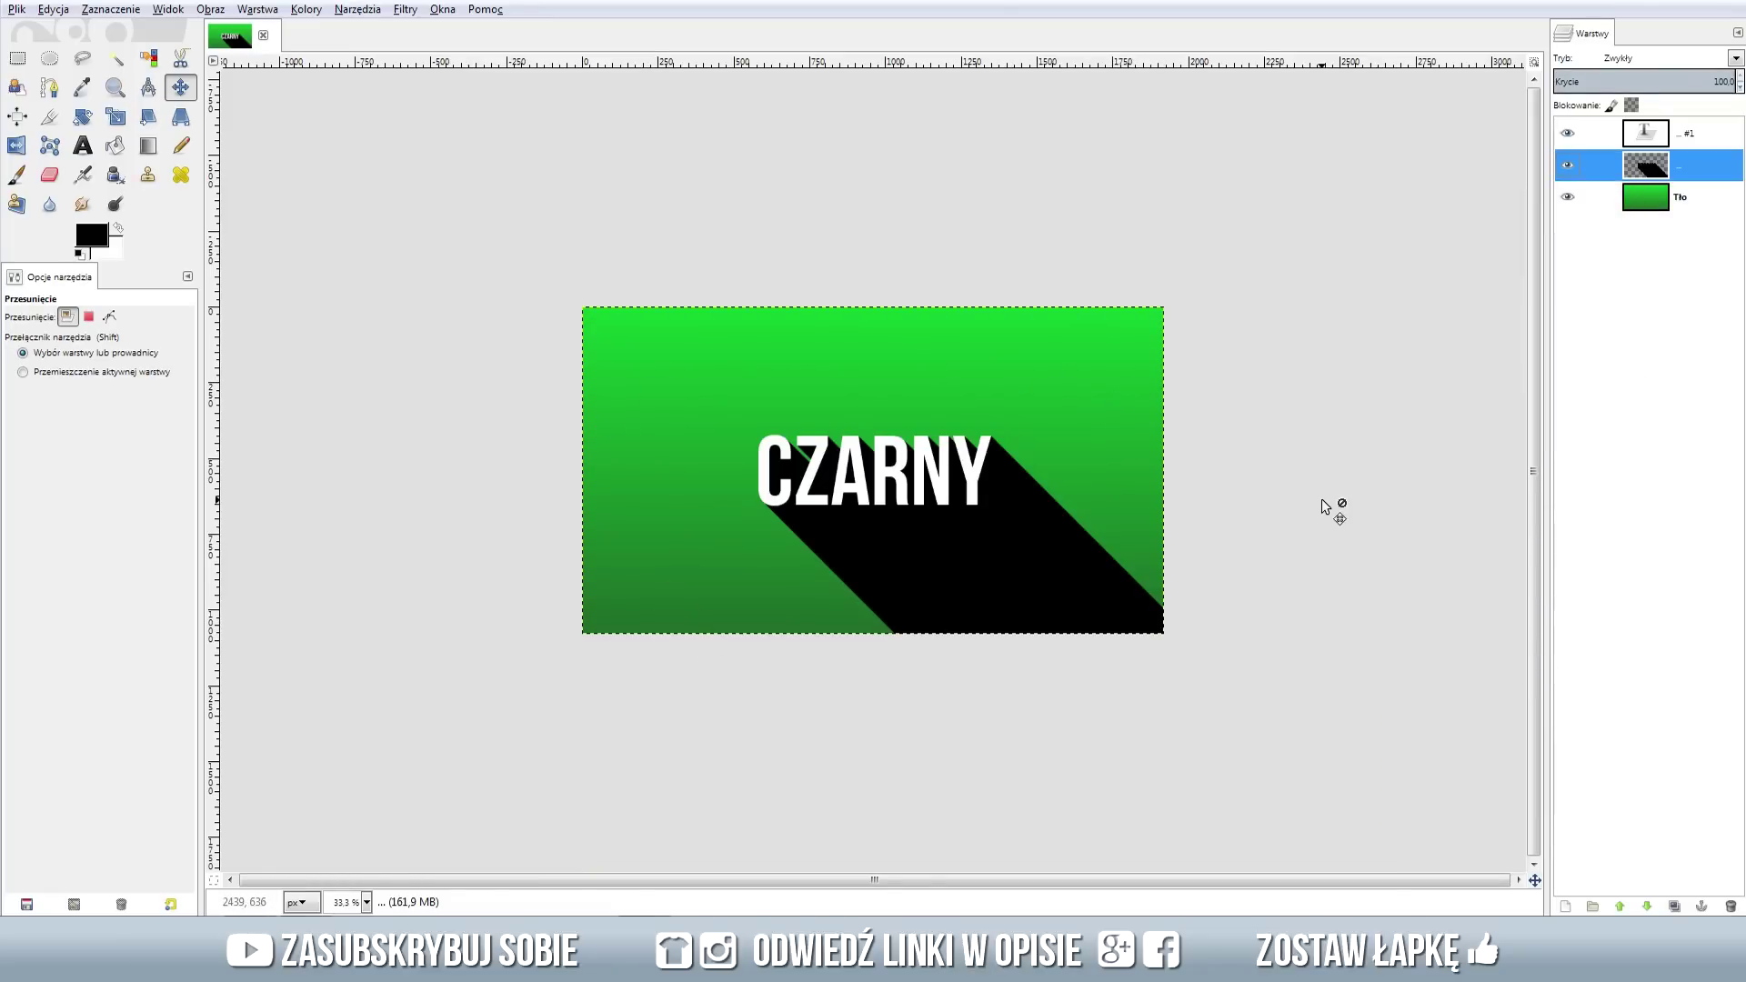
{"action": "right_click", "coordinate": [1657, 180]}
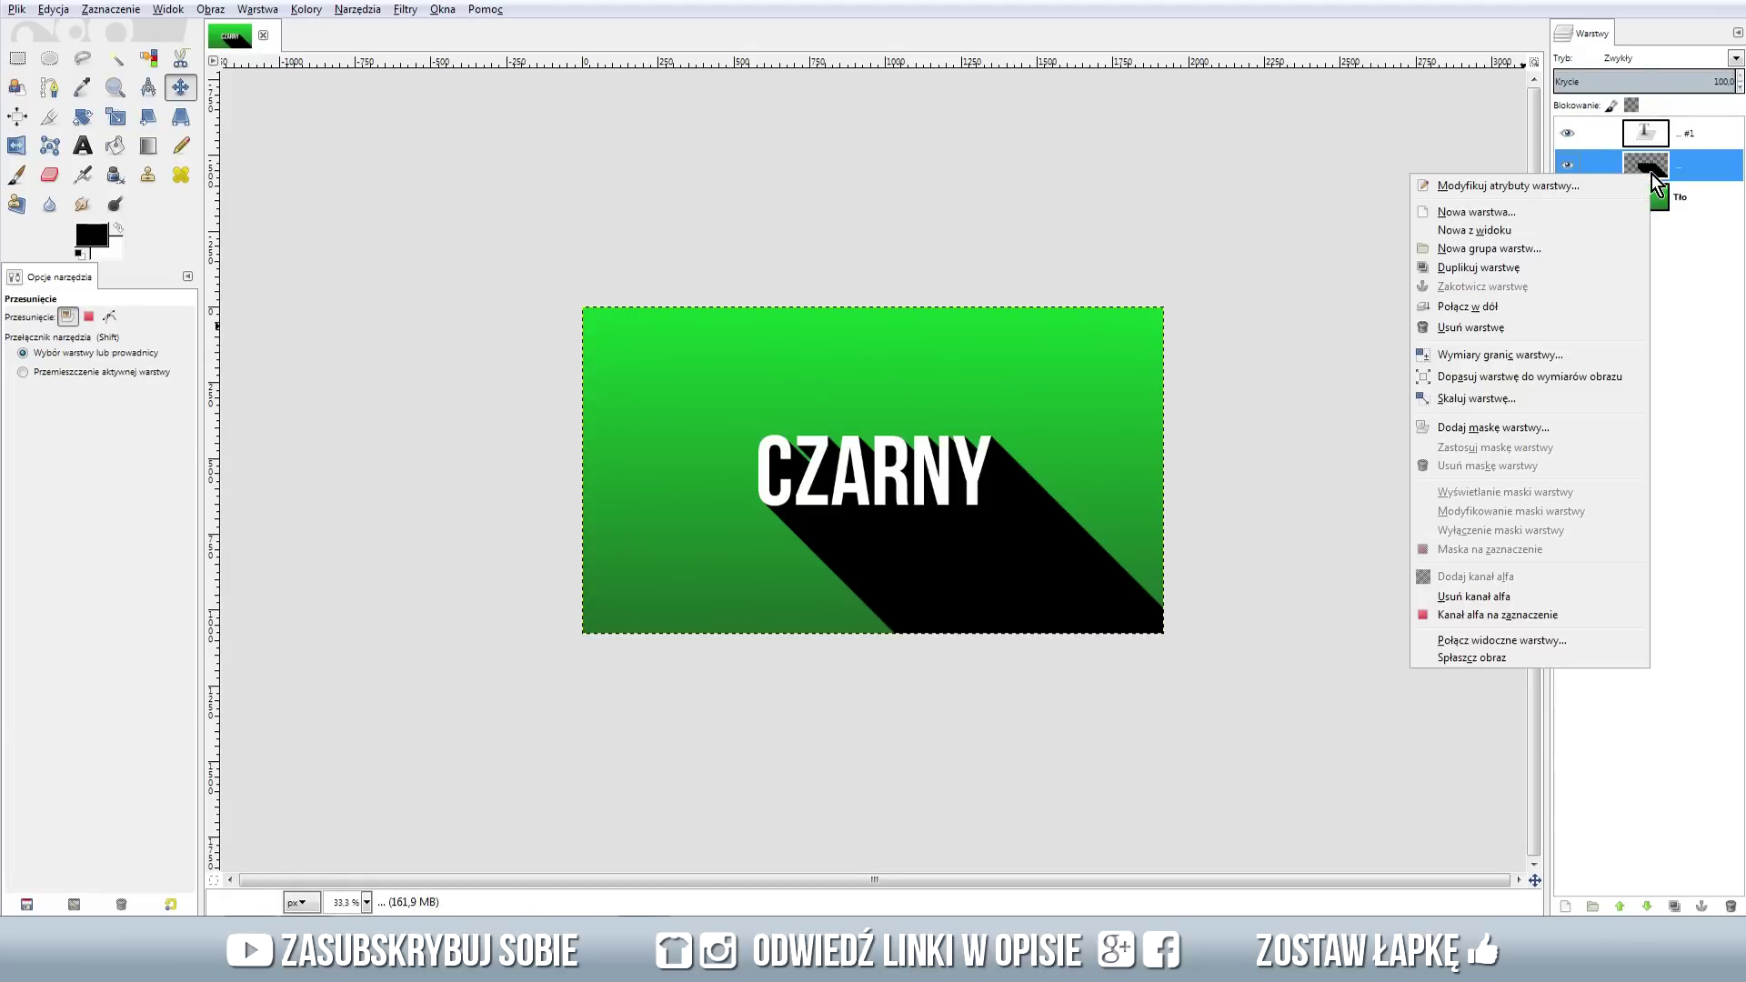
{"action": "left_click", "coordinate": [1519, 427]}
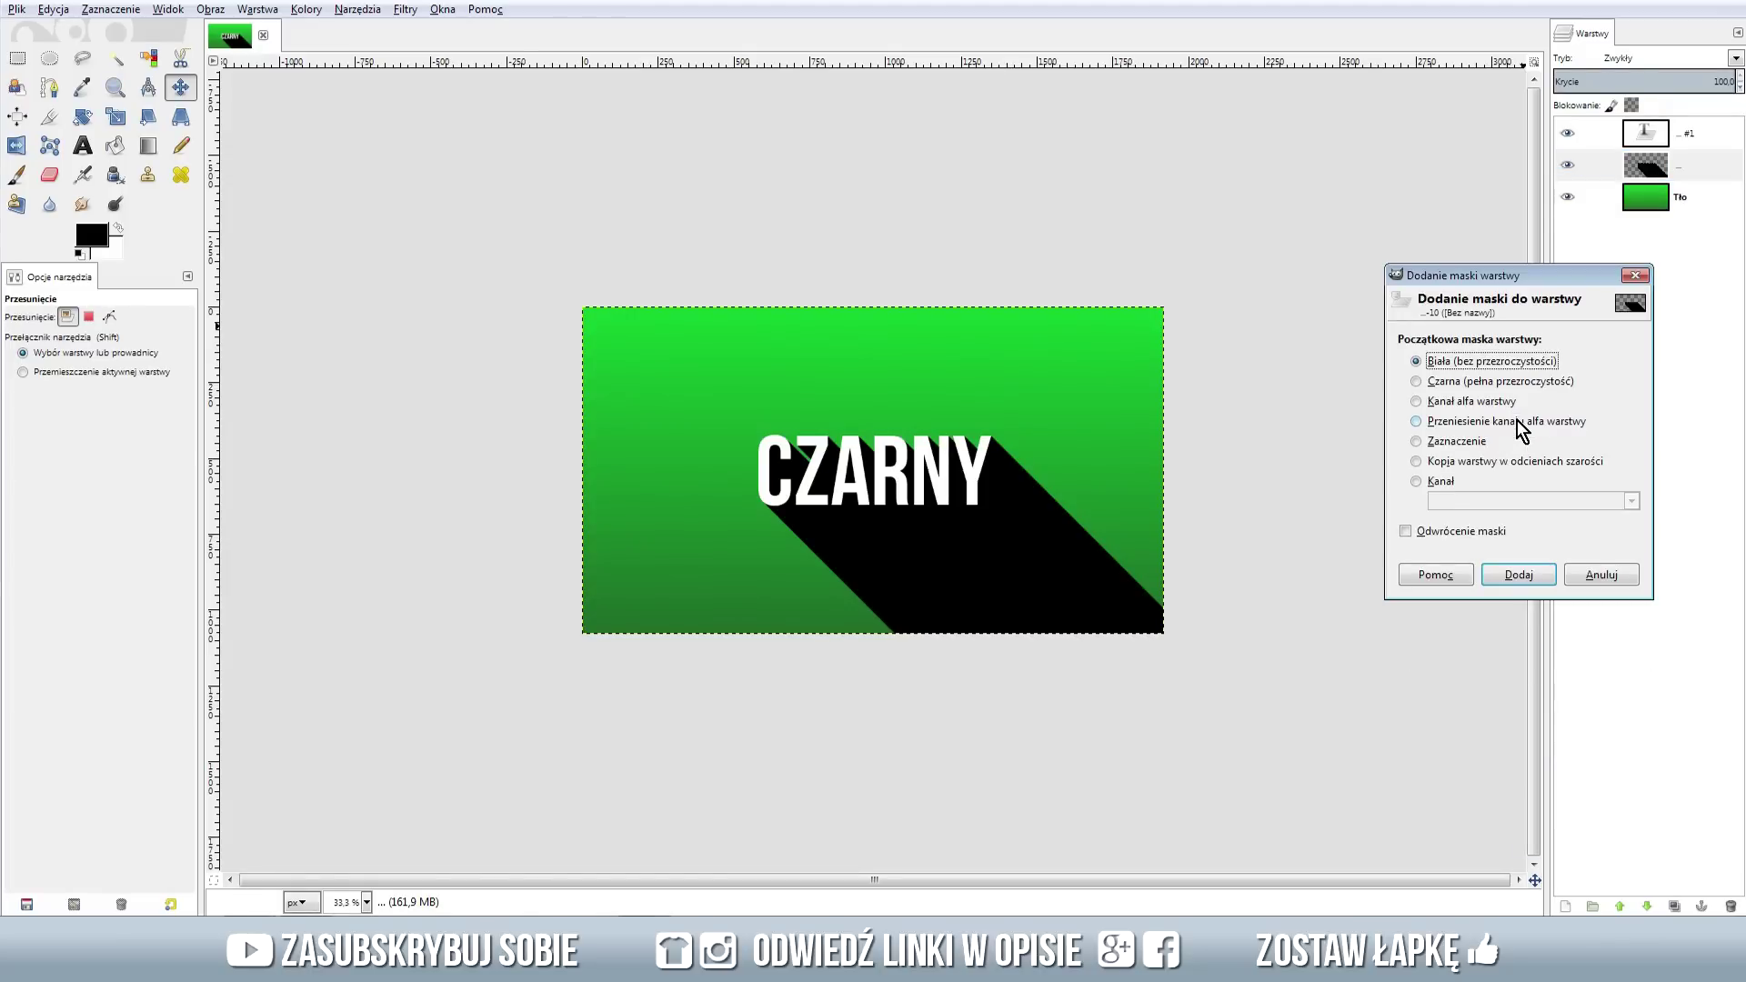
{"action": "left_click", "coordinate": [1514, 582]}
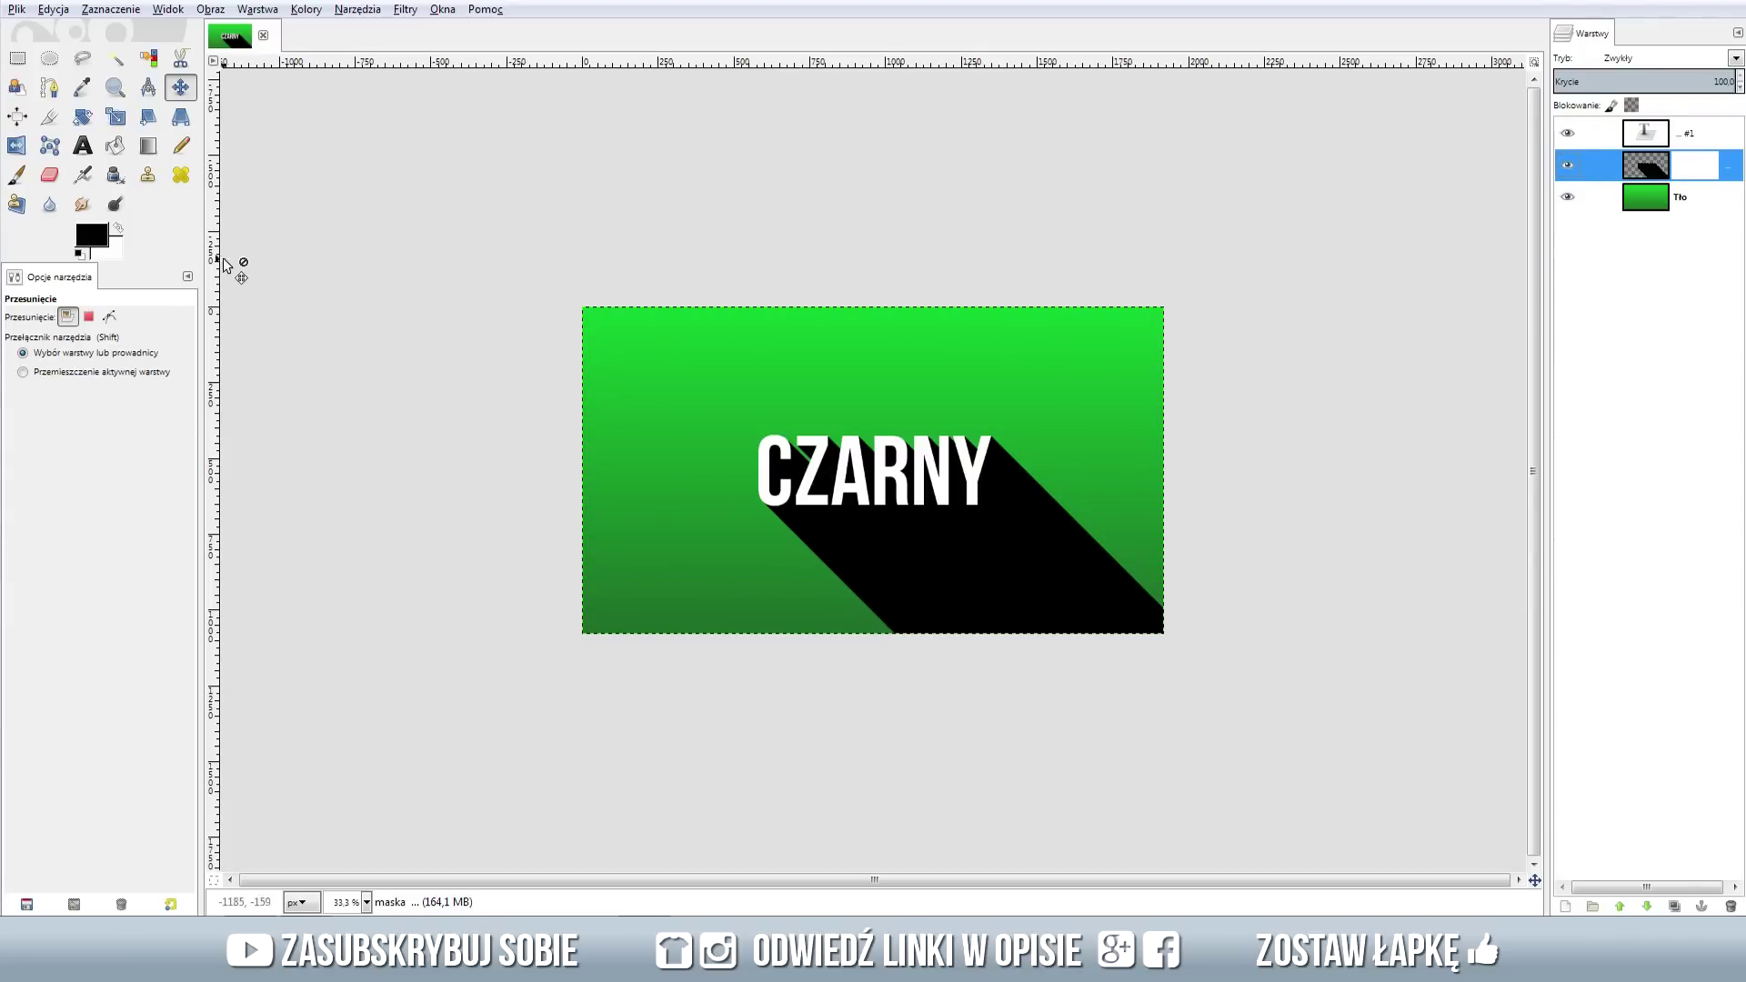
{"action": "left_click", "coordinate": [148, 145]}
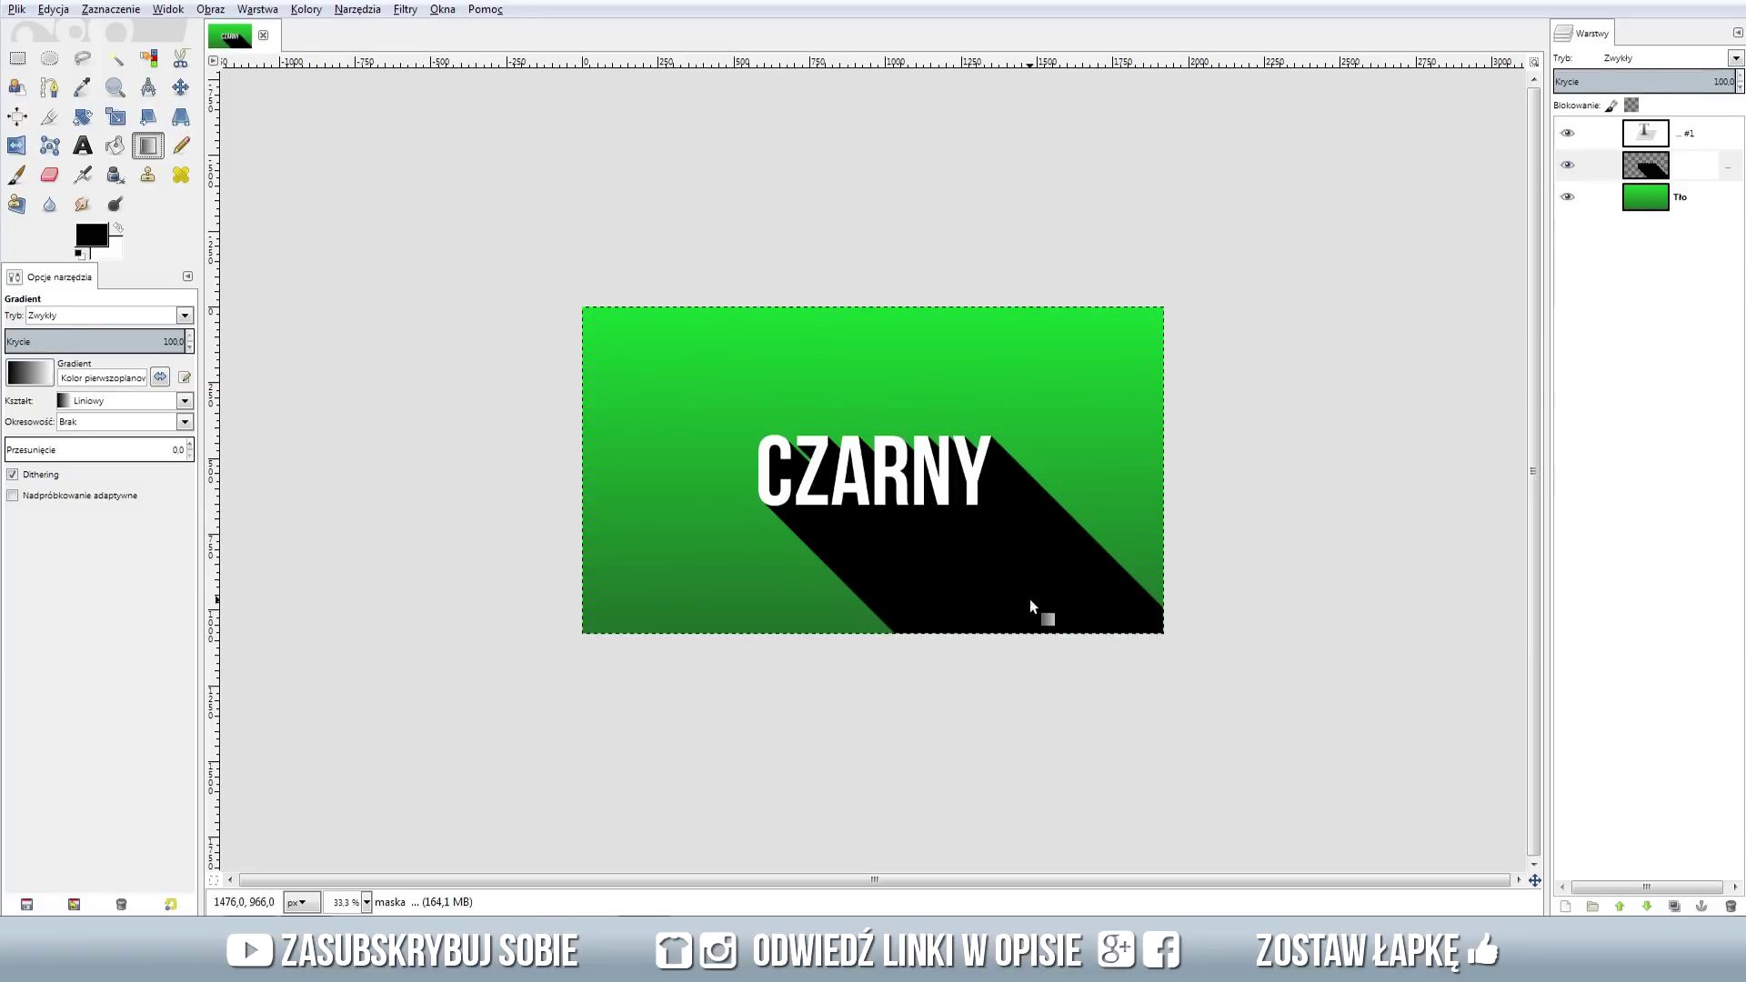
Draw a gradient on the shadow's mask, redoing it until the shadow fades toward the lower right
{"action": "left_click_drag", "start_coordinate": [1053, 651], "coordinate": [941, 501]}
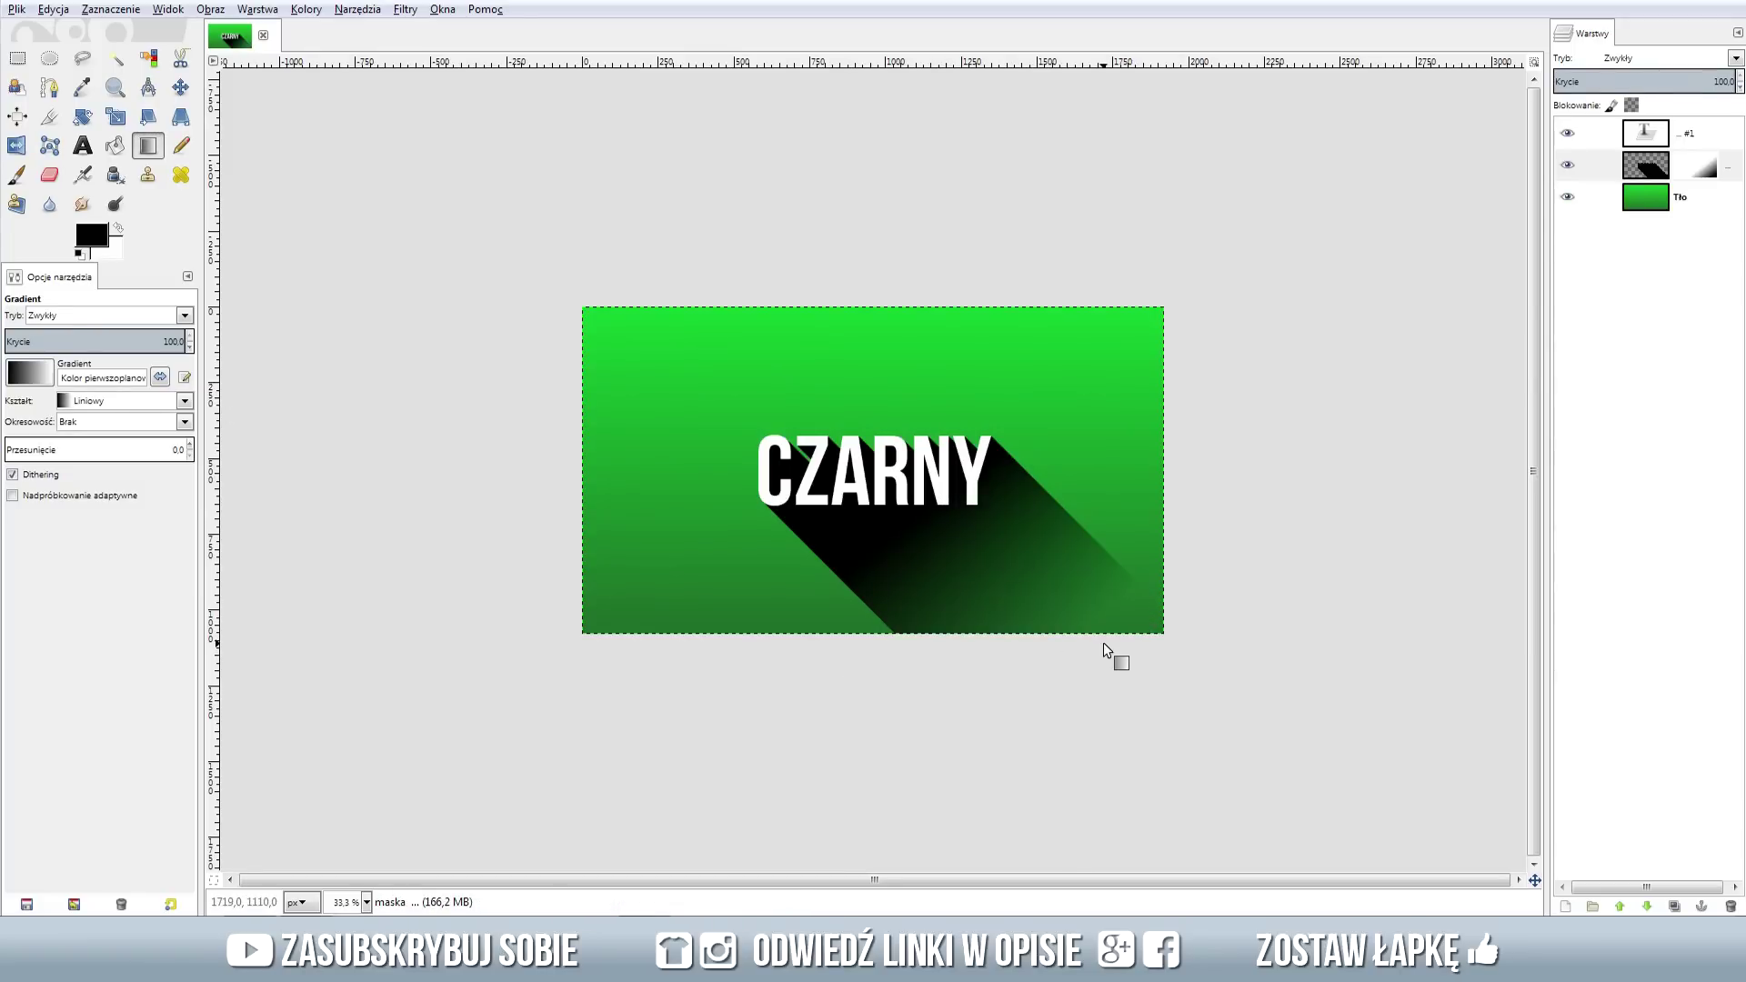
{"action": "key", "text": "ctrl+z"}
{"action": "key", "text": "minus"}
{"action": "key", "text": "minus"}
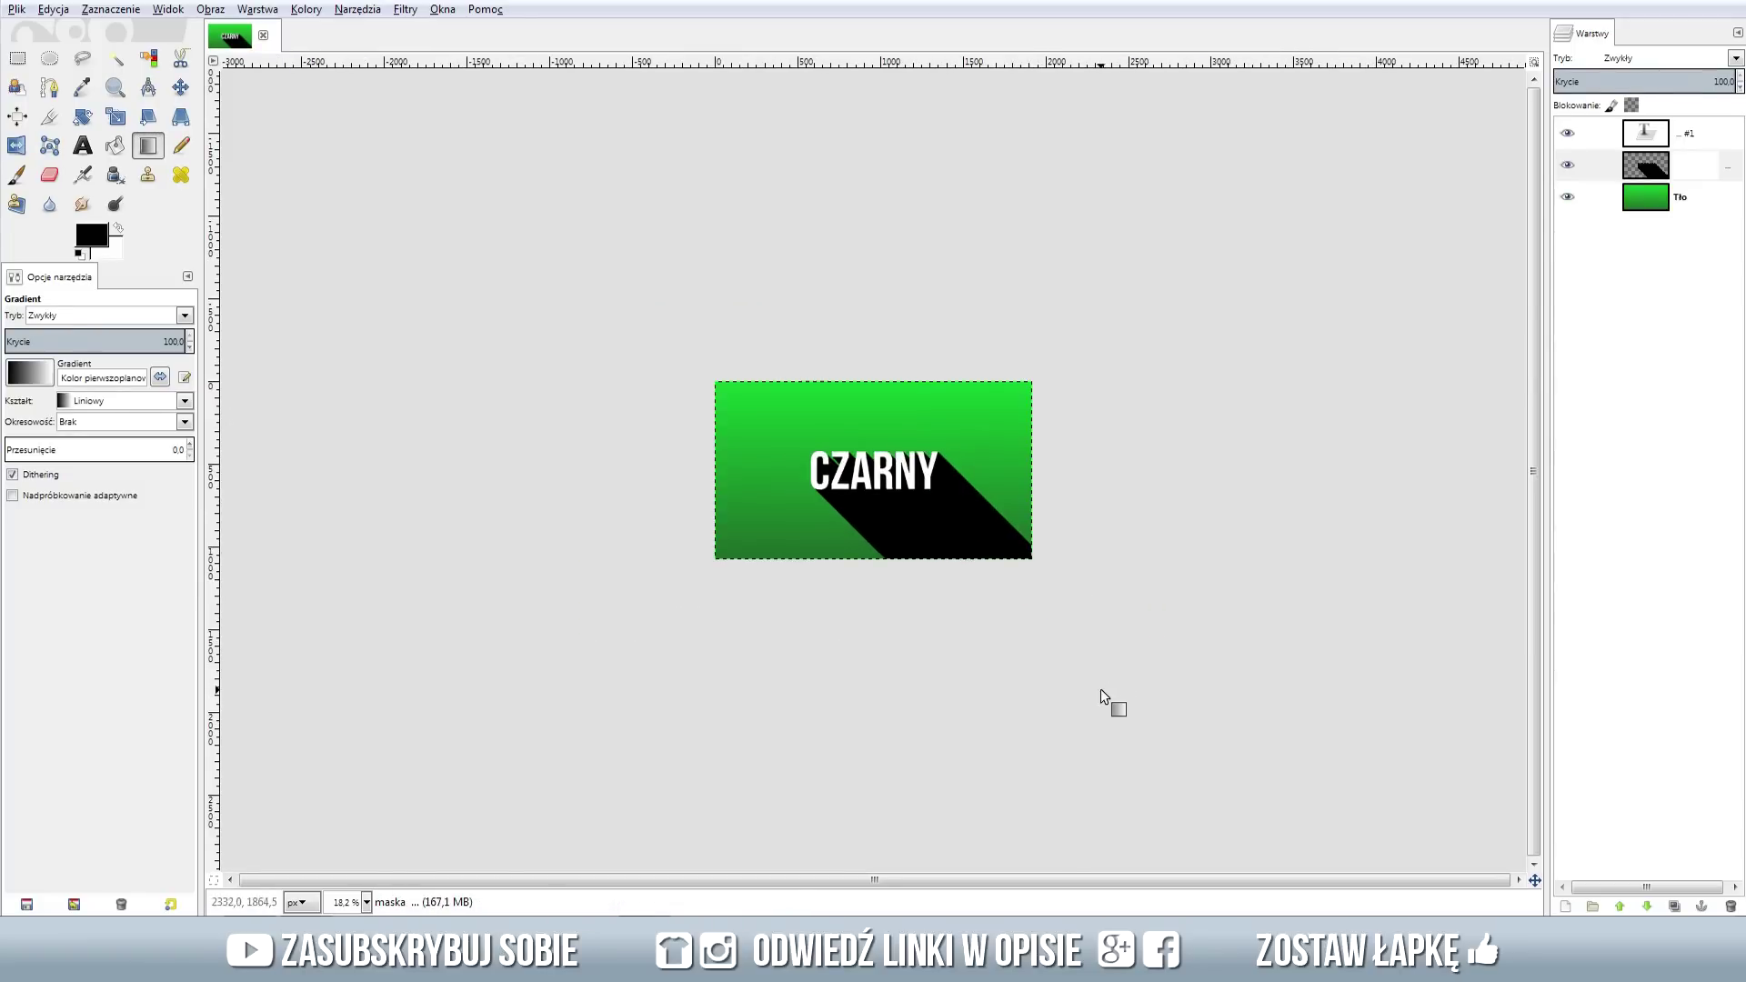
{"action": "left_click_drag", "start_coordinate": [1081, 687], "coordinate": [924, 503]}
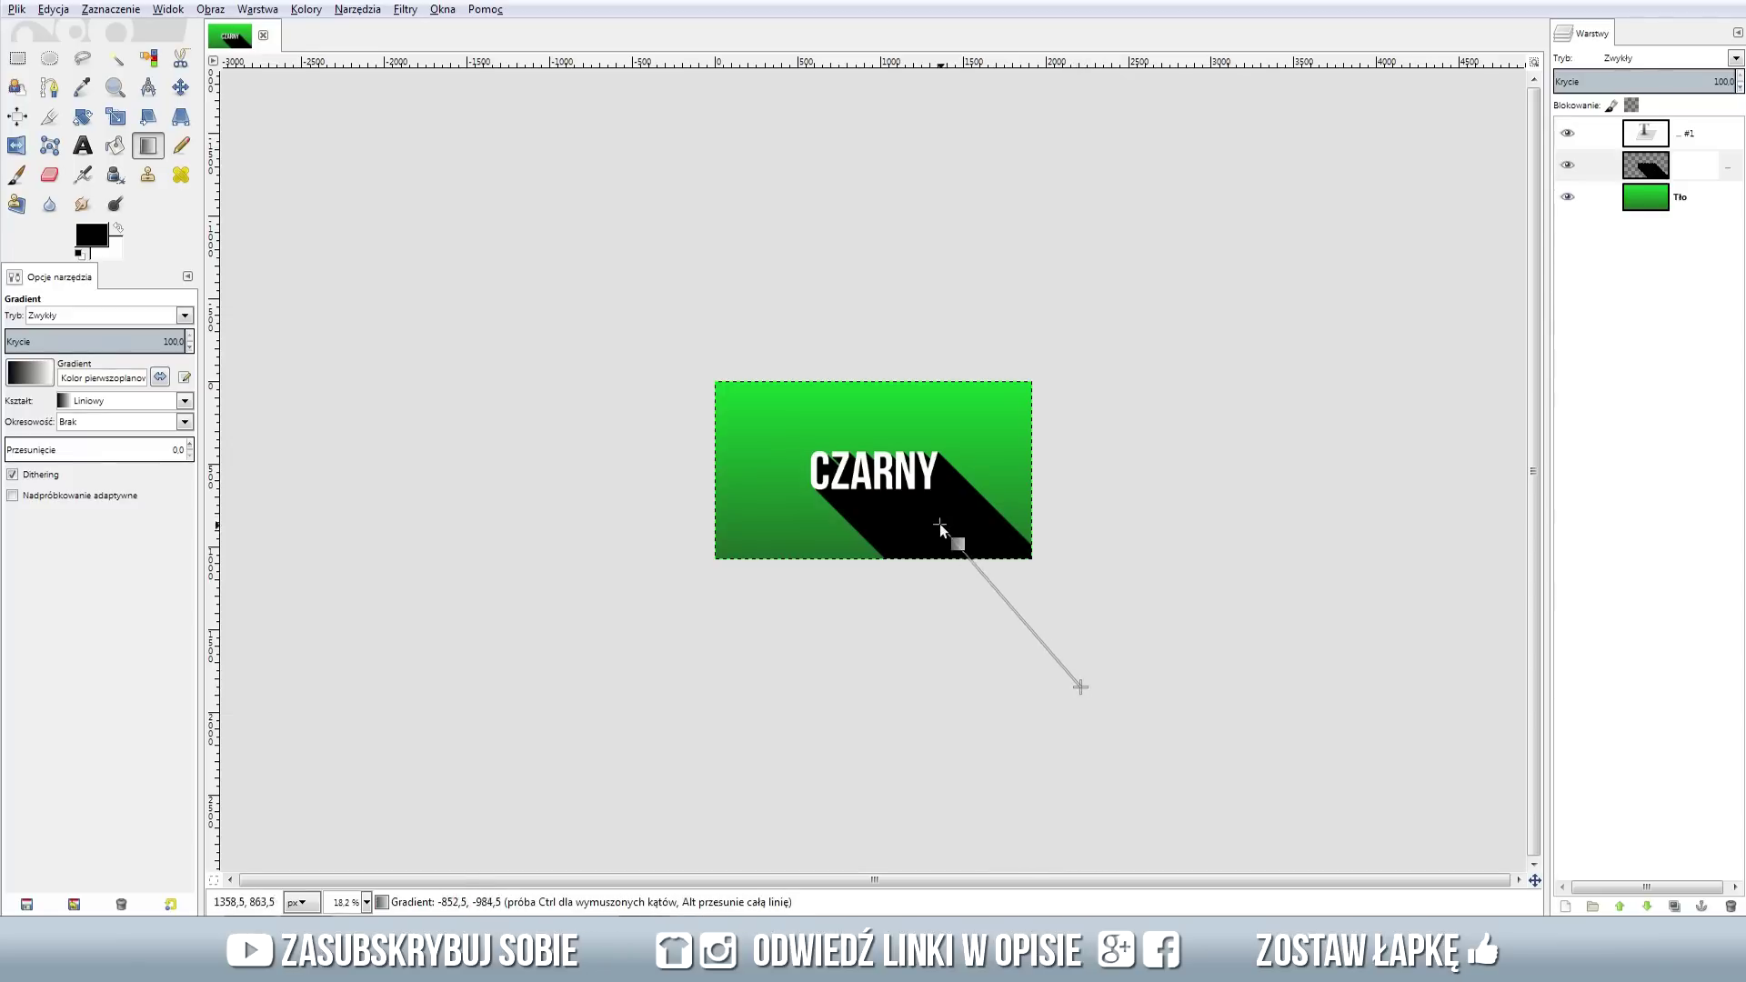
{"action": "left_click_drag", "start_coordinate": [924, 504], "coordinate": [921, 506]}
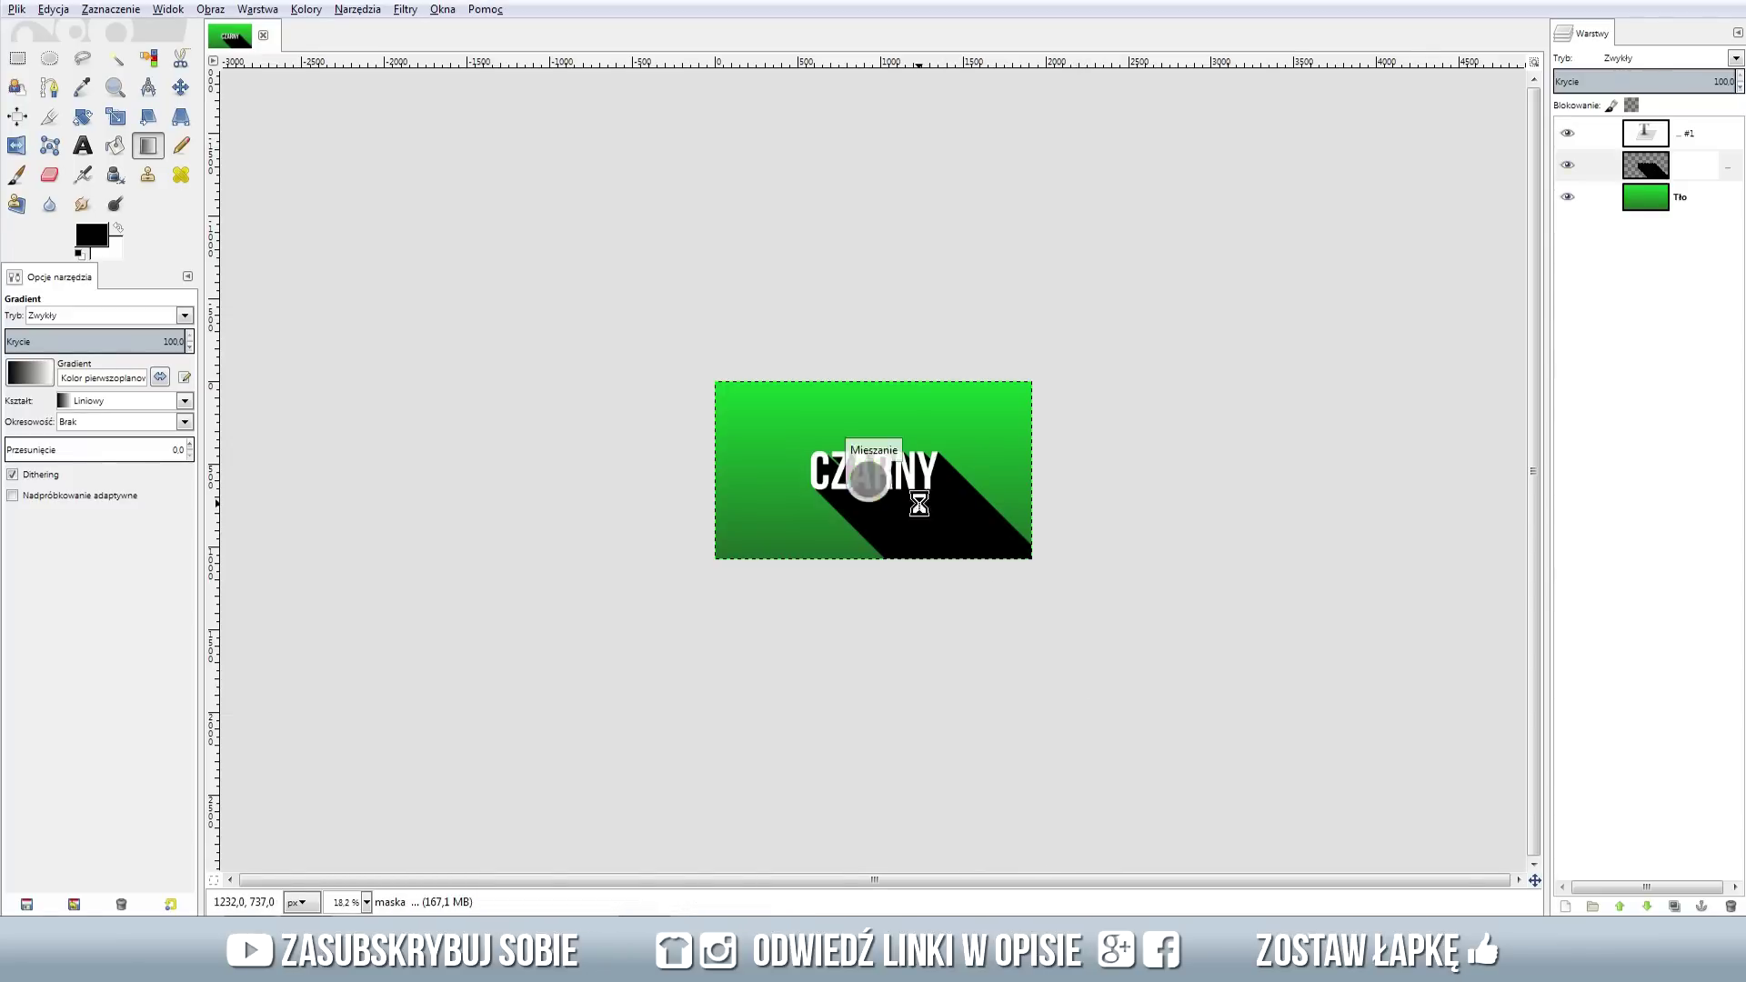
{"action": "key", "text": "ctrl+z"}
{"action": "left_click_drag", "start_coordinate": [1044, 646], "coordinate": [906, 514]}
{"action": "scroll", "coordinate": [935, 557], "scroll_direction": "up", "scroll_amount": 1}
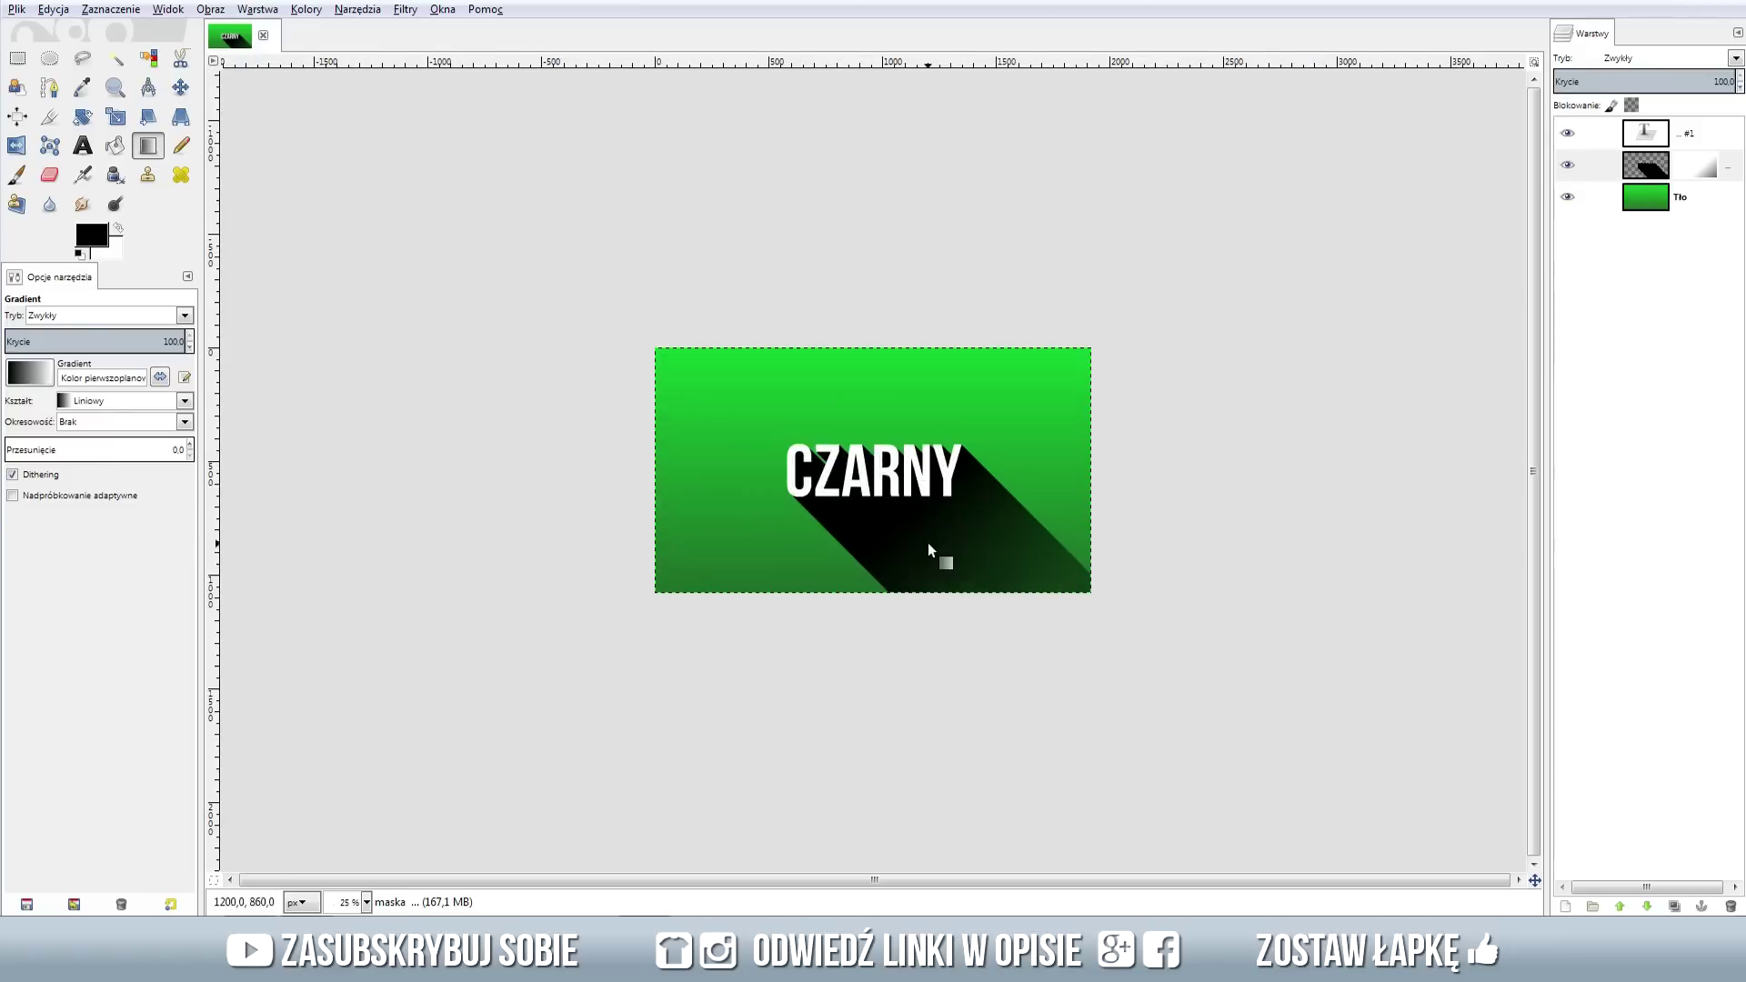
{"action": "scroll", "coordinate": [1068, 604], "scroll_direction": "up", "scroll_amount": 1}
{"action": "scroll", "coordinate": [1120, 633], "scroll_direction": "up", "scroll_amount": 1}
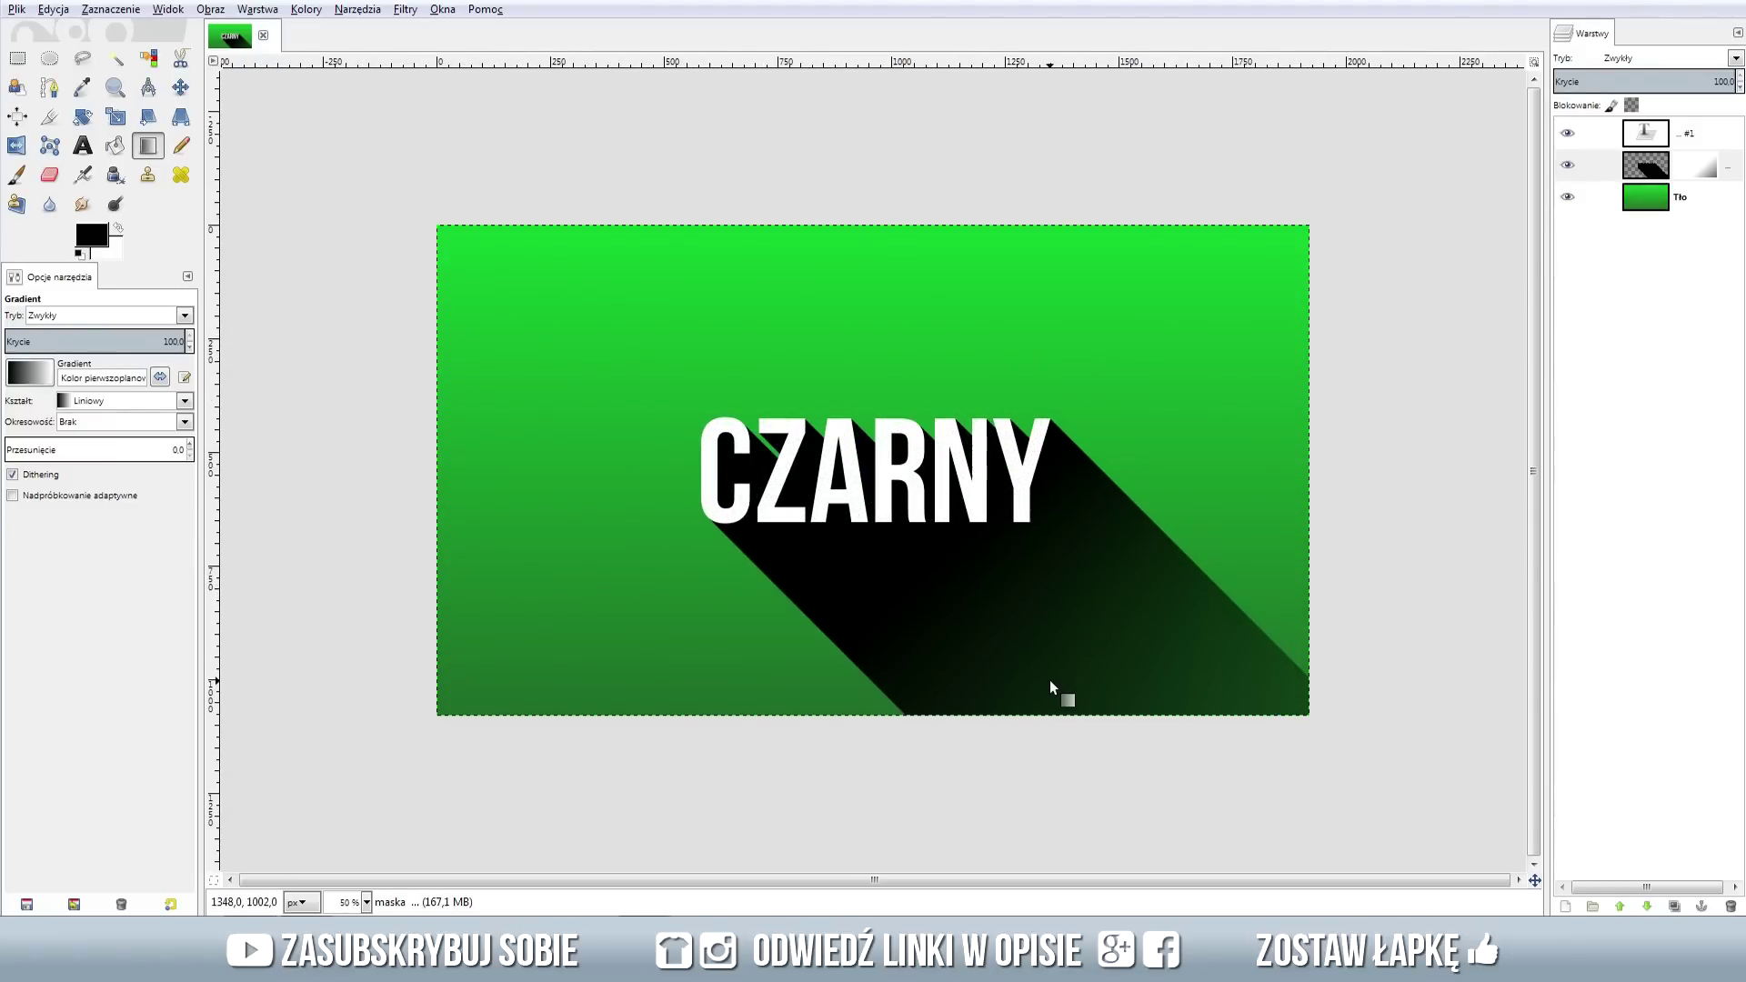
{"action": "left_click", "coordinate": [1640, 168]}
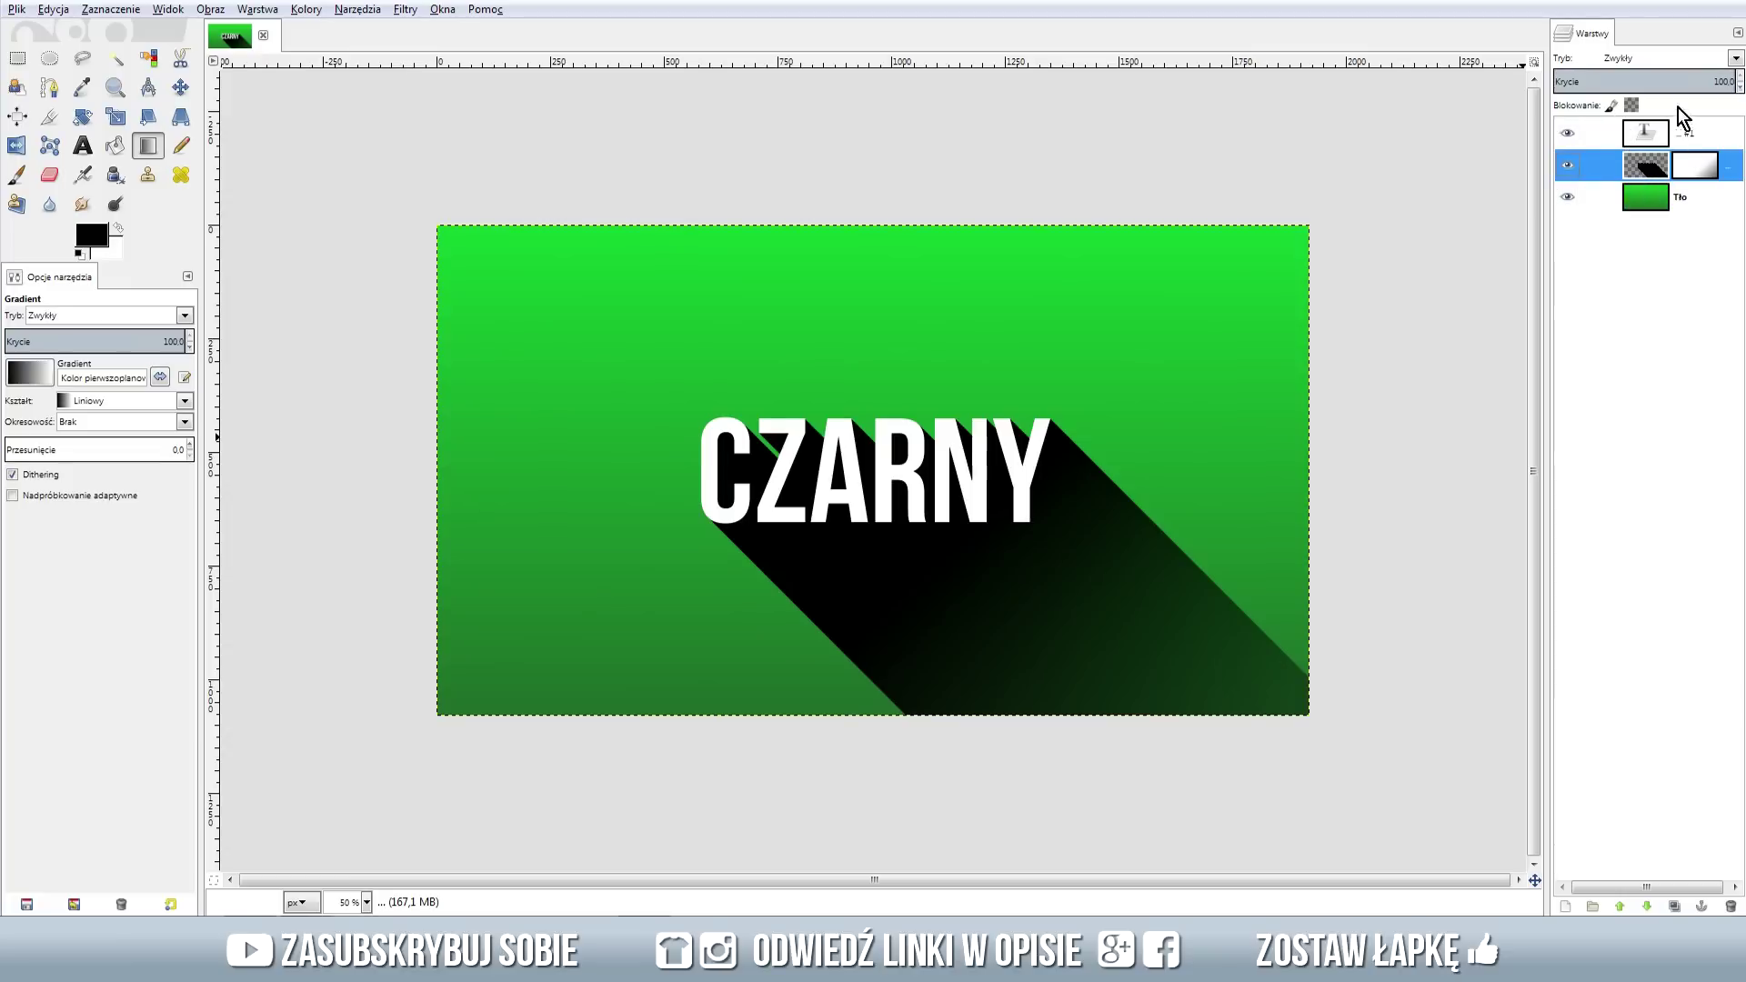
Lower the long shadow layer's opacity to about 19, leaving the CZARNY text layer selected
{"action": "mouse_move", "coordinate": [1680, 85]}
{"action": "left_mouse_down"}
{"action": "mouse_move", "coordinate": [1589, 79]}
{"action": "mouse_move", "coordinate": [1610, 75]}
{"action": "left_mouse_up"}
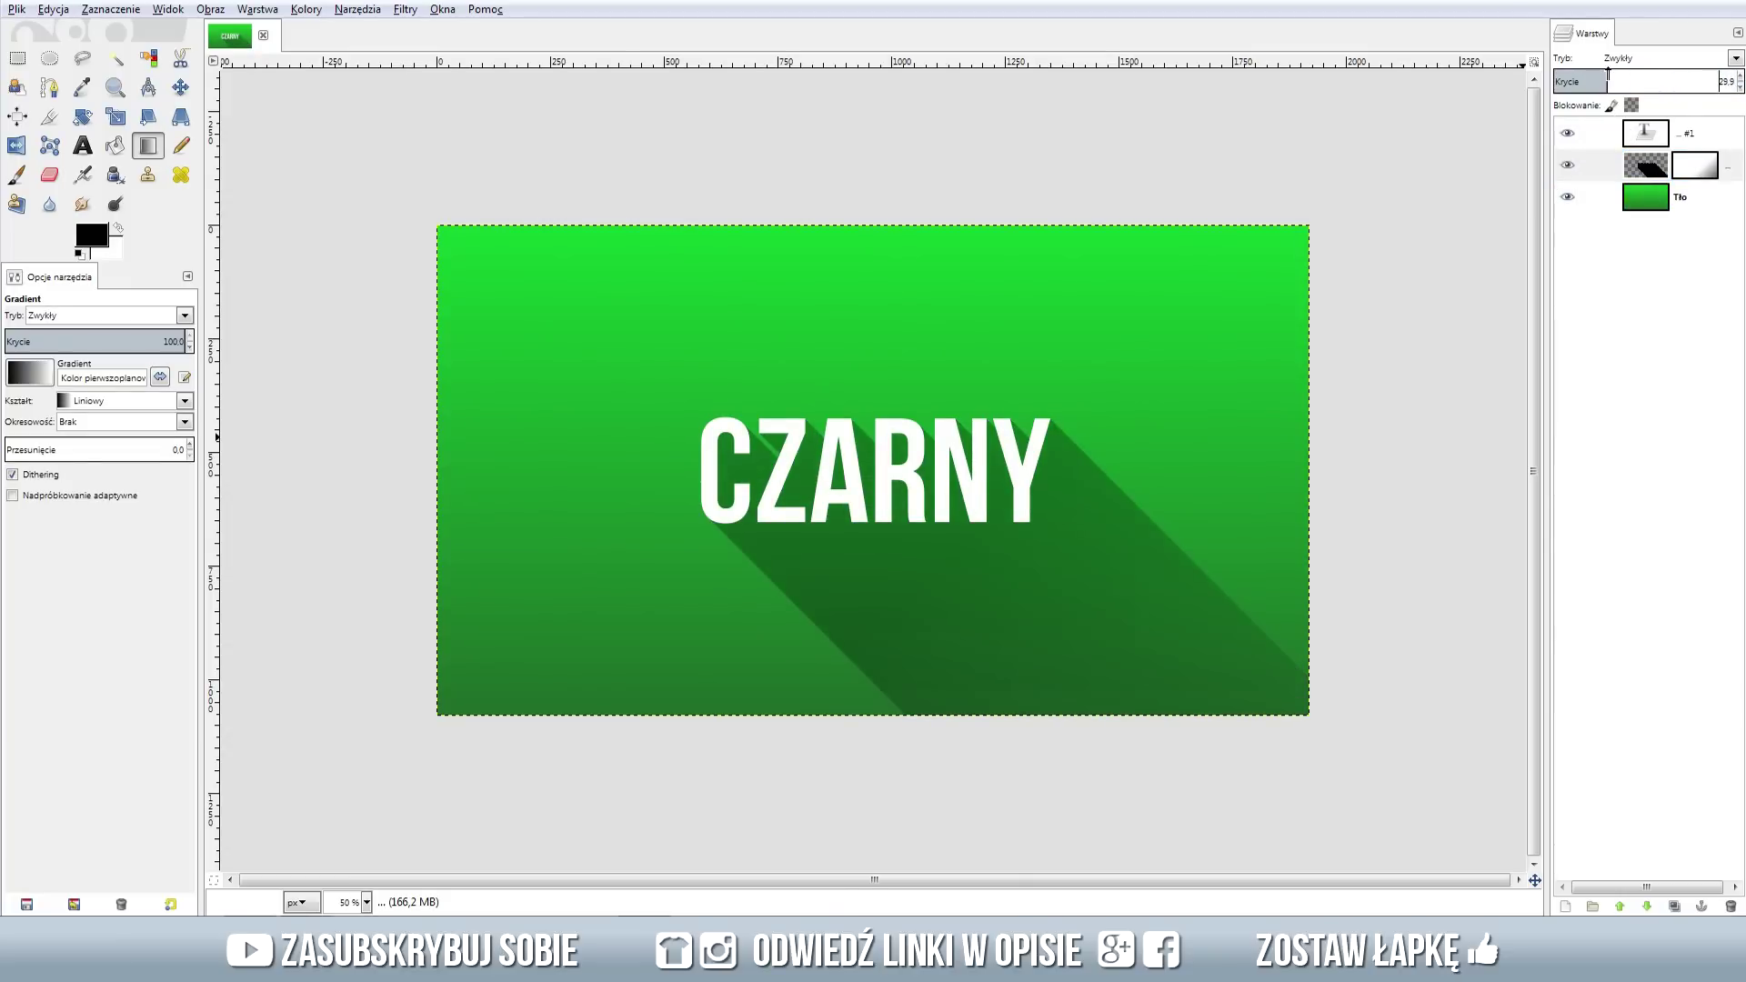
{"action": "left_click", "coordinate": [1636, 198]}
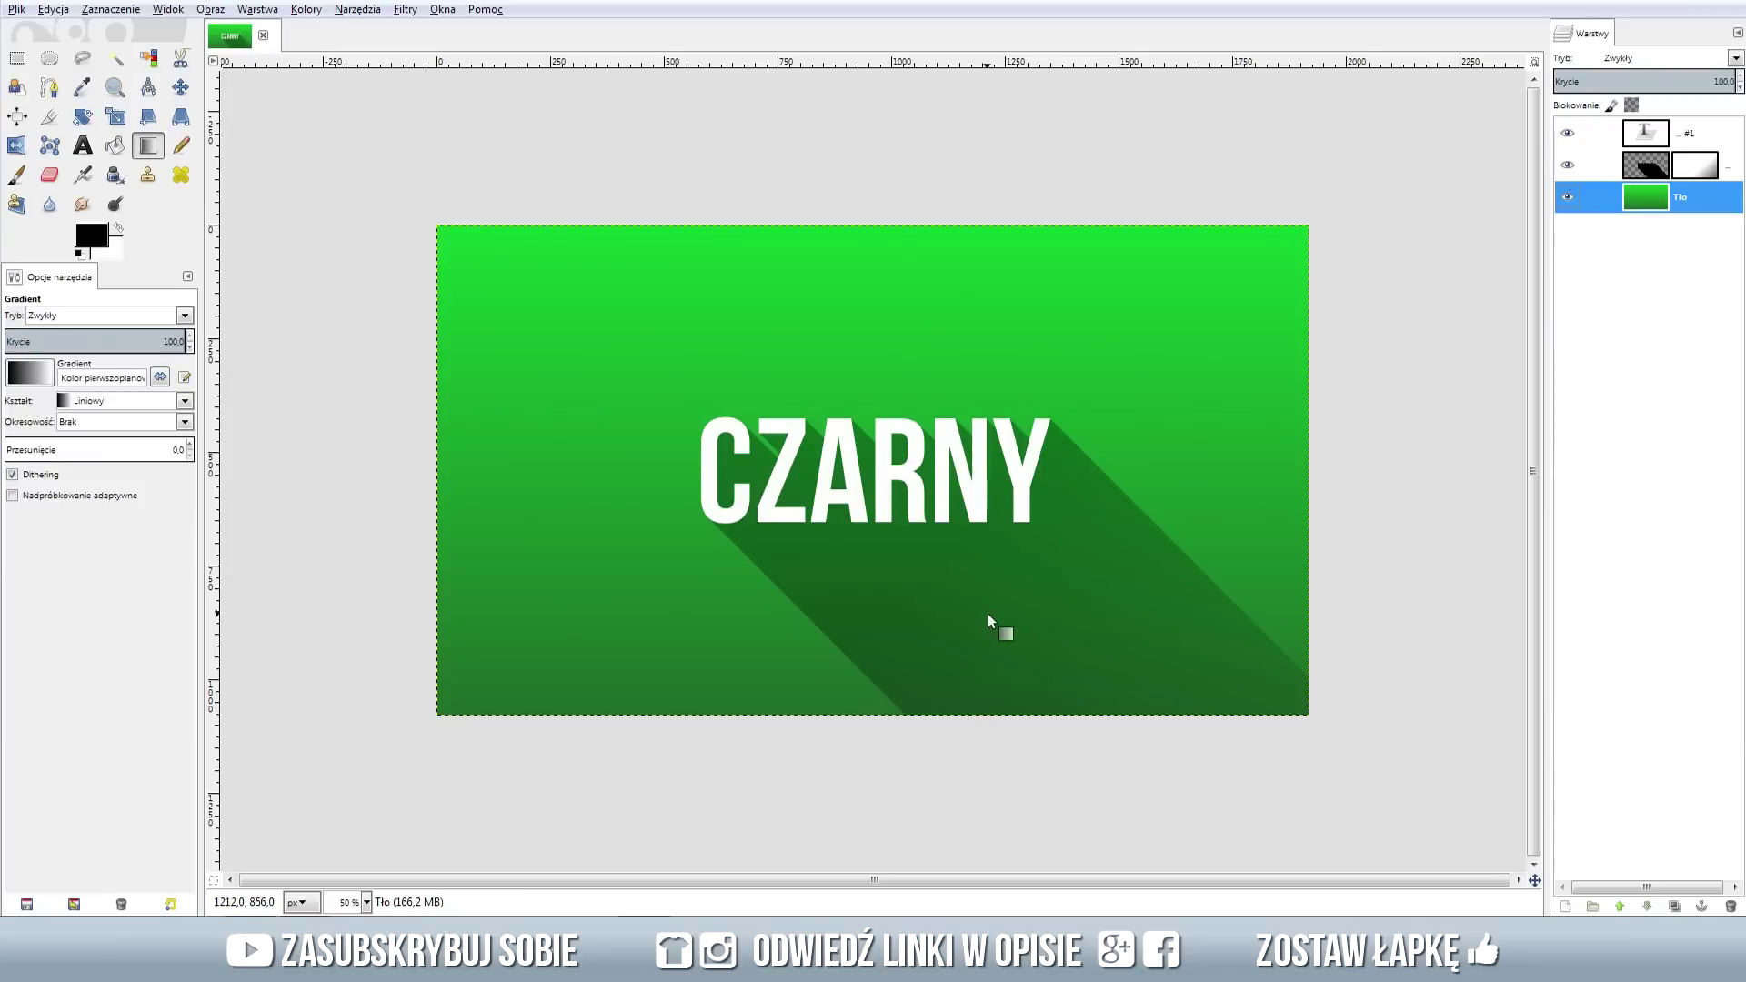
{"action": "left_click", "coordinate": [1652, 146]}
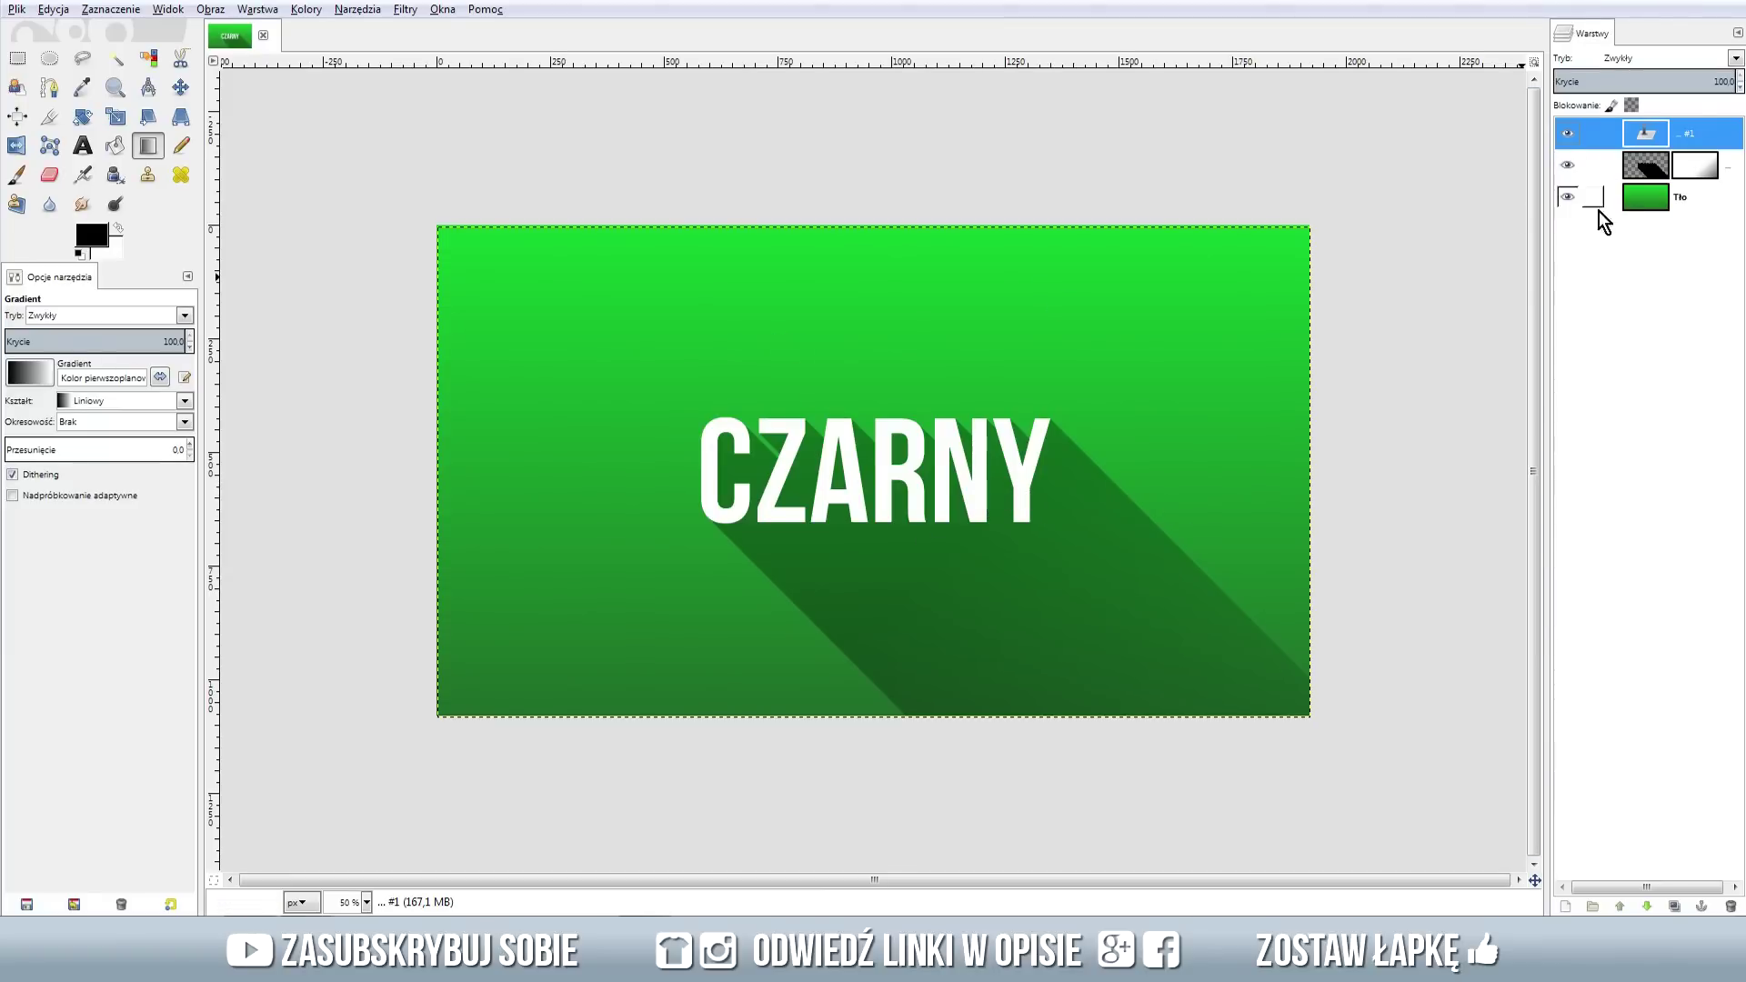
Give the CZARNY text a Drop Shadow with offset Y 4, blur 15 and opacity 60
{"action": "left_click", "coordinate": [405, 9]}
{"action": "mouse_move", "coordinate": [447, 166]}
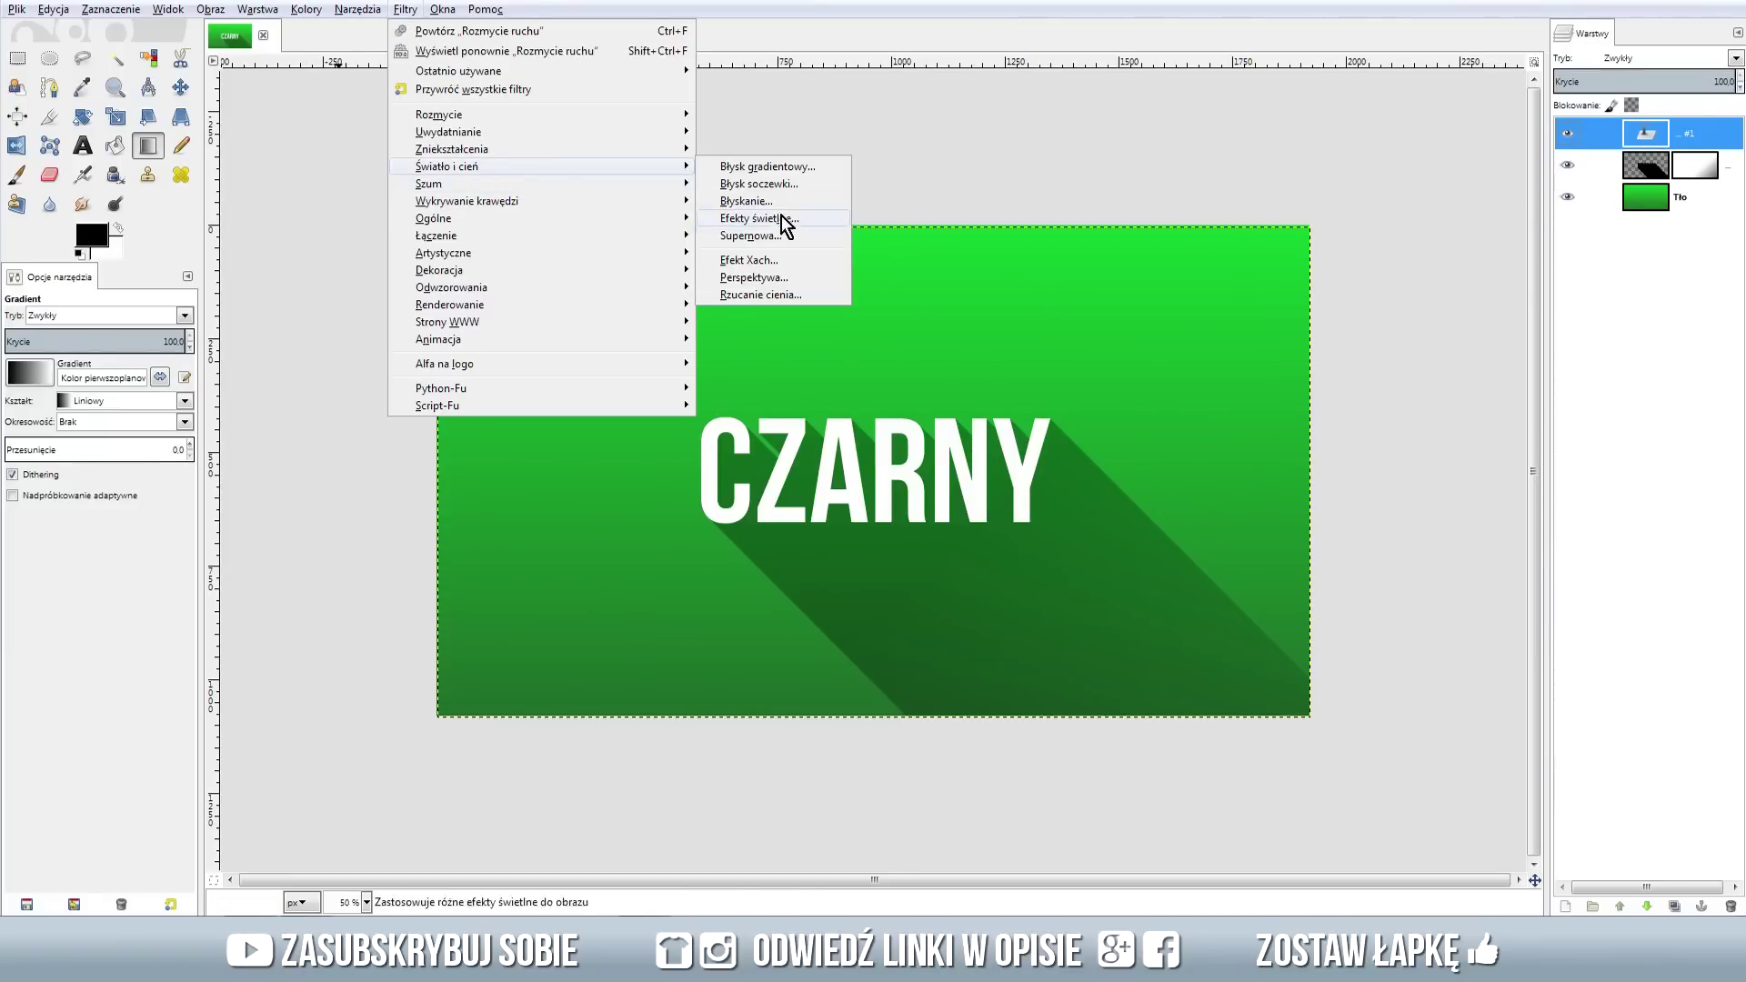
{"action": "left_click", "coordinate": [790, 295]}
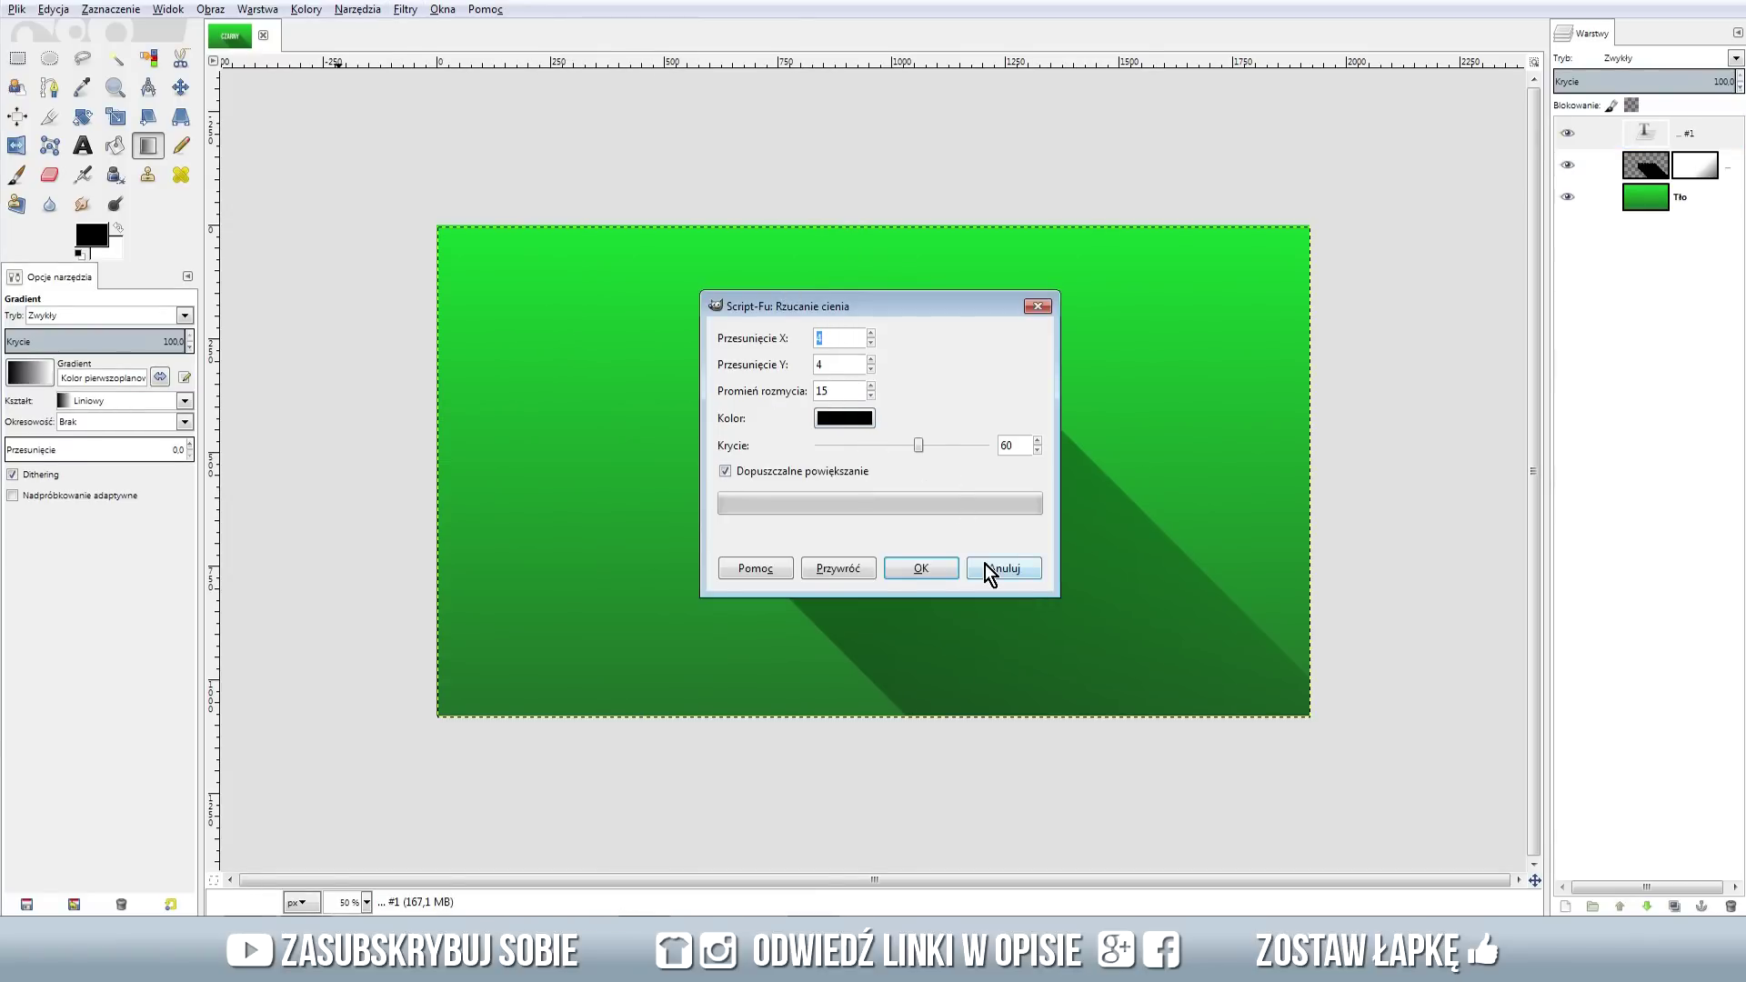
{"action": "left_click", "coordinate": [729, 471]}
{"action": "left_click", "coordinate": [951, 571]}
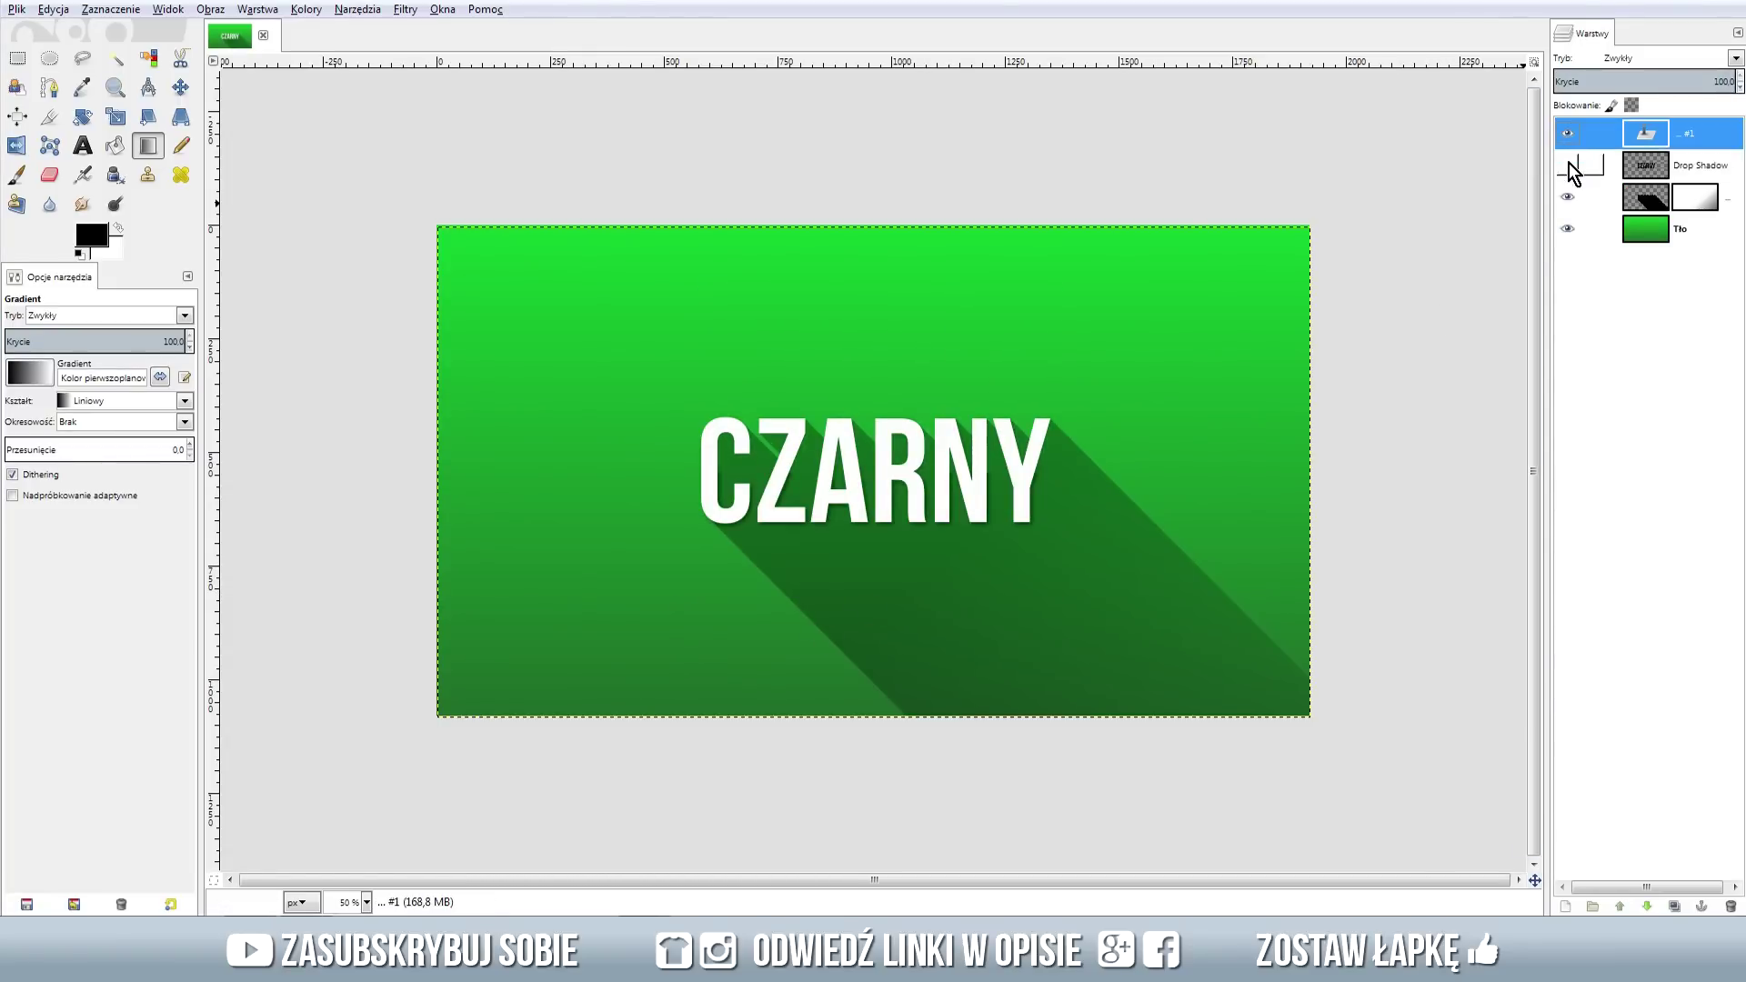
{"action": "left_click", "coordinate": [1649, 231]}
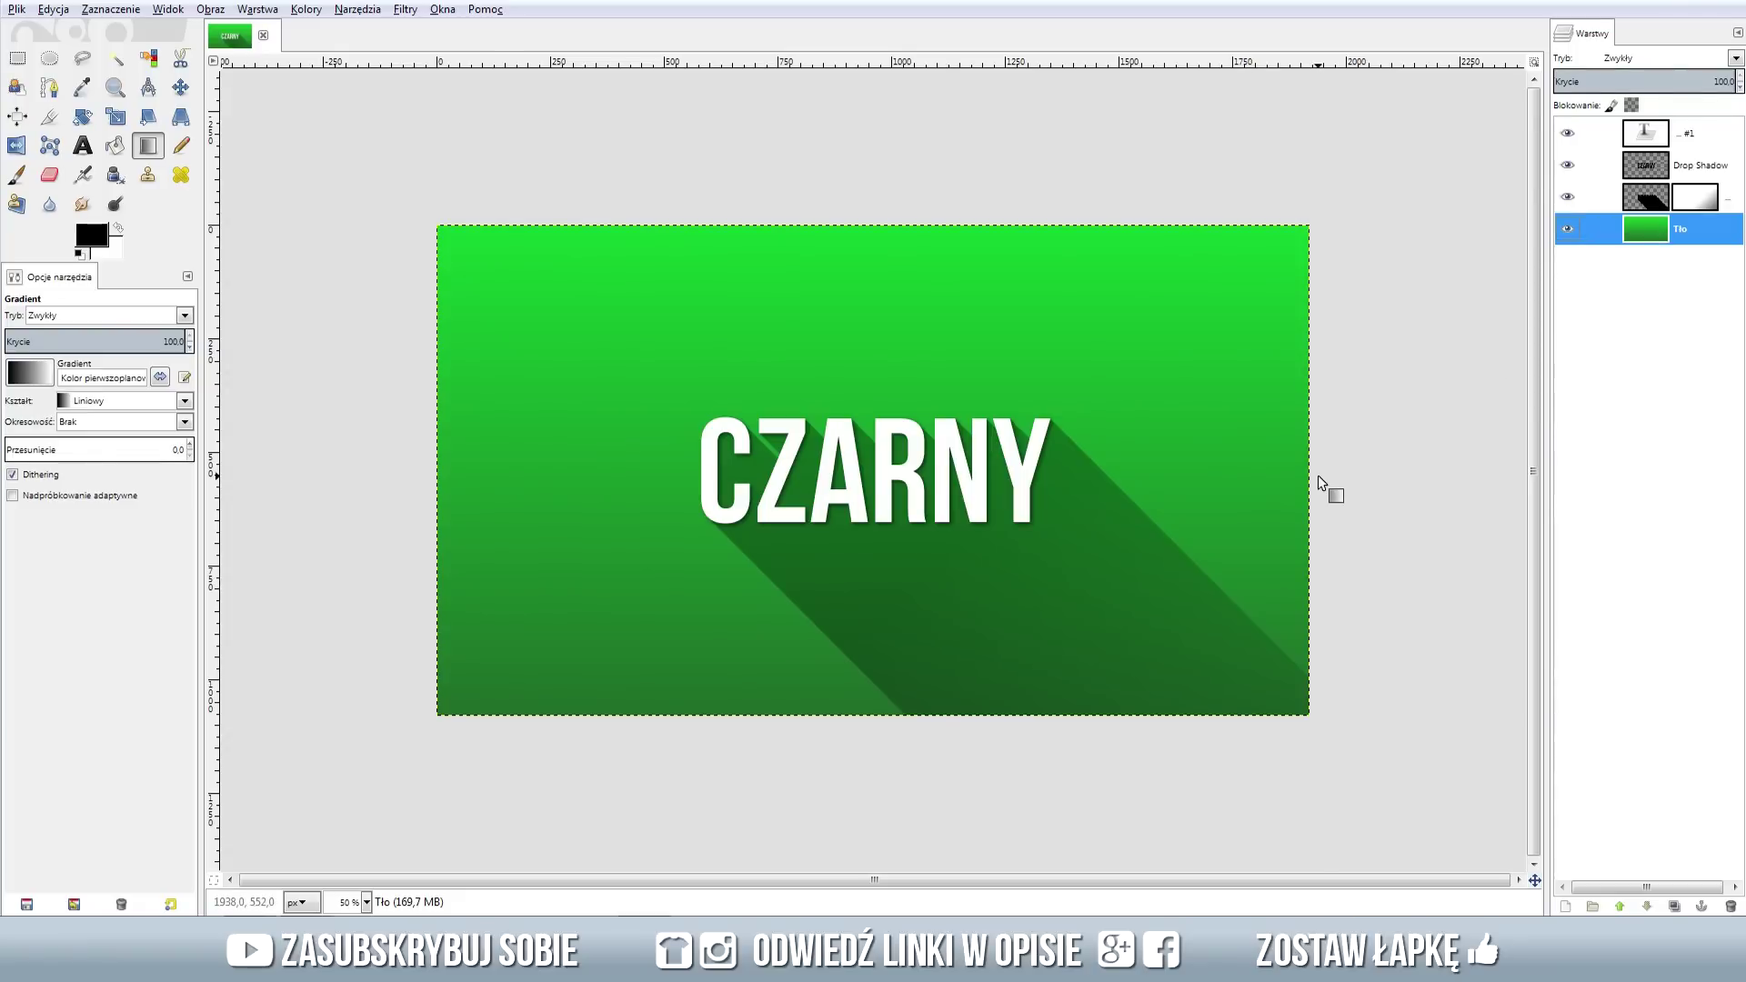